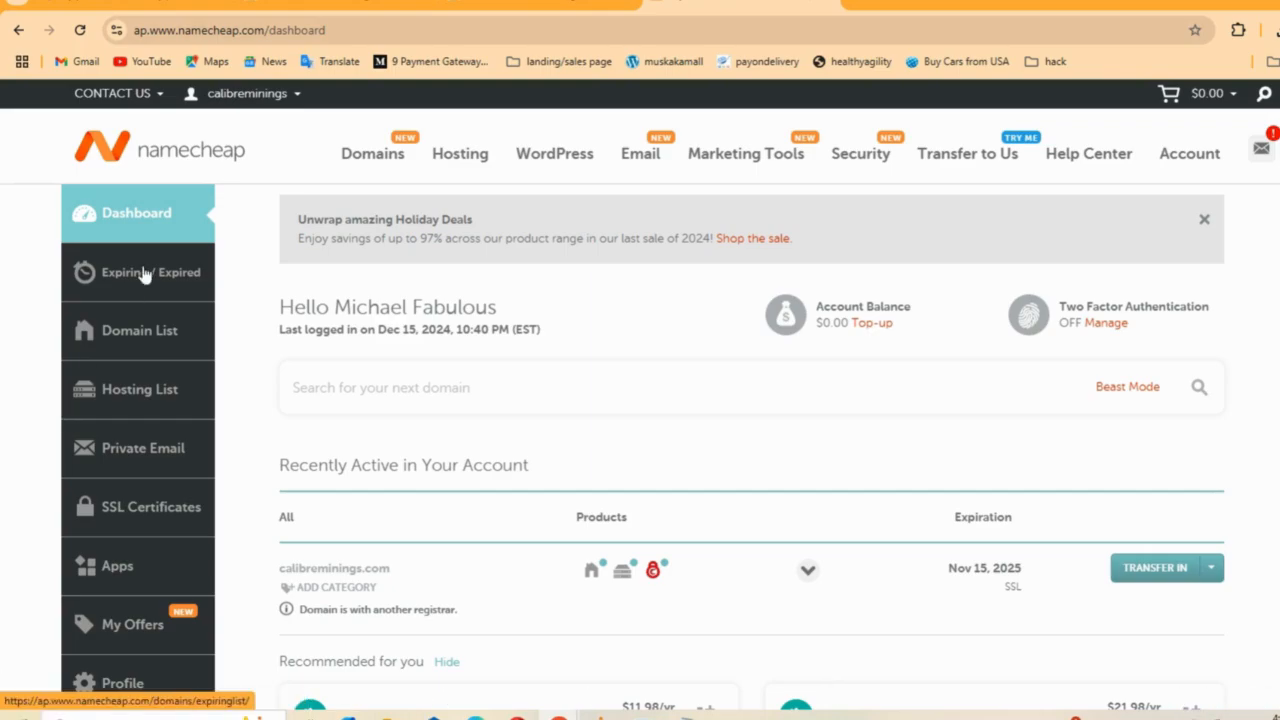
Open cPanel for the calibreminings.com hosting subscription and search its tools for file to open File Manager
{"action": "left_click", "coordinate": [120, 397]}
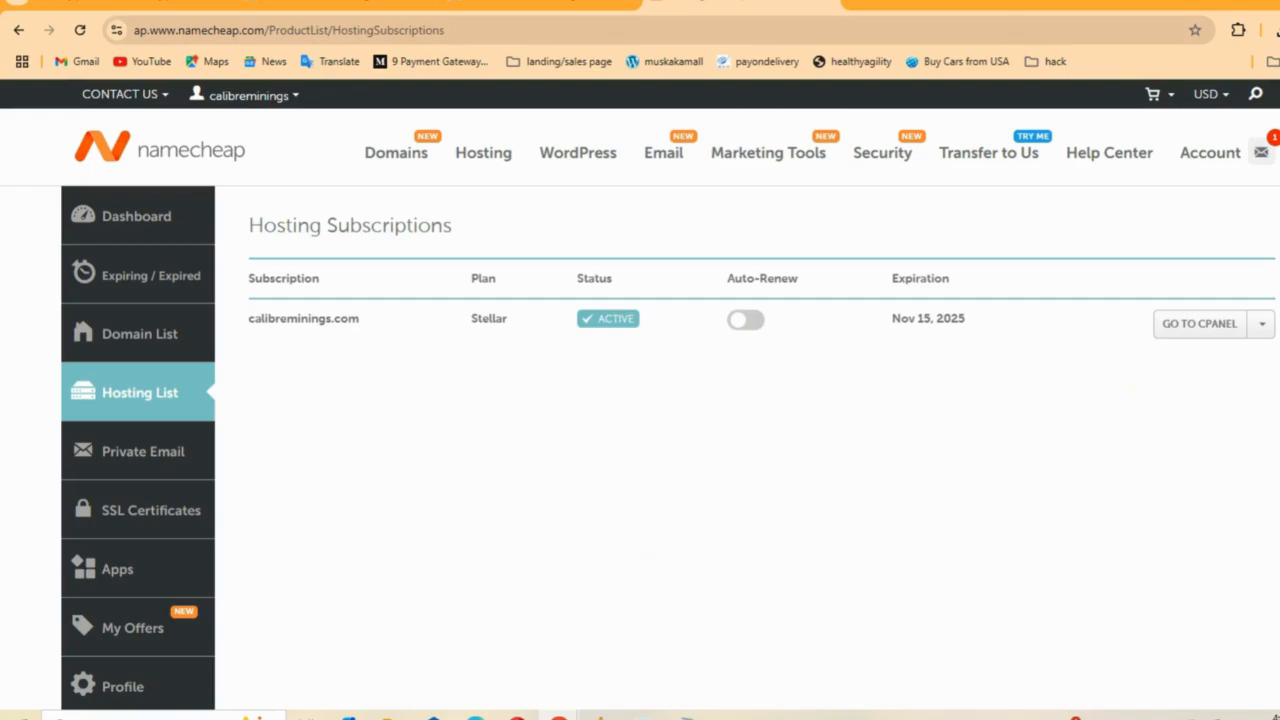
{"action": "left_click", "coordinate": [1193, 338]}
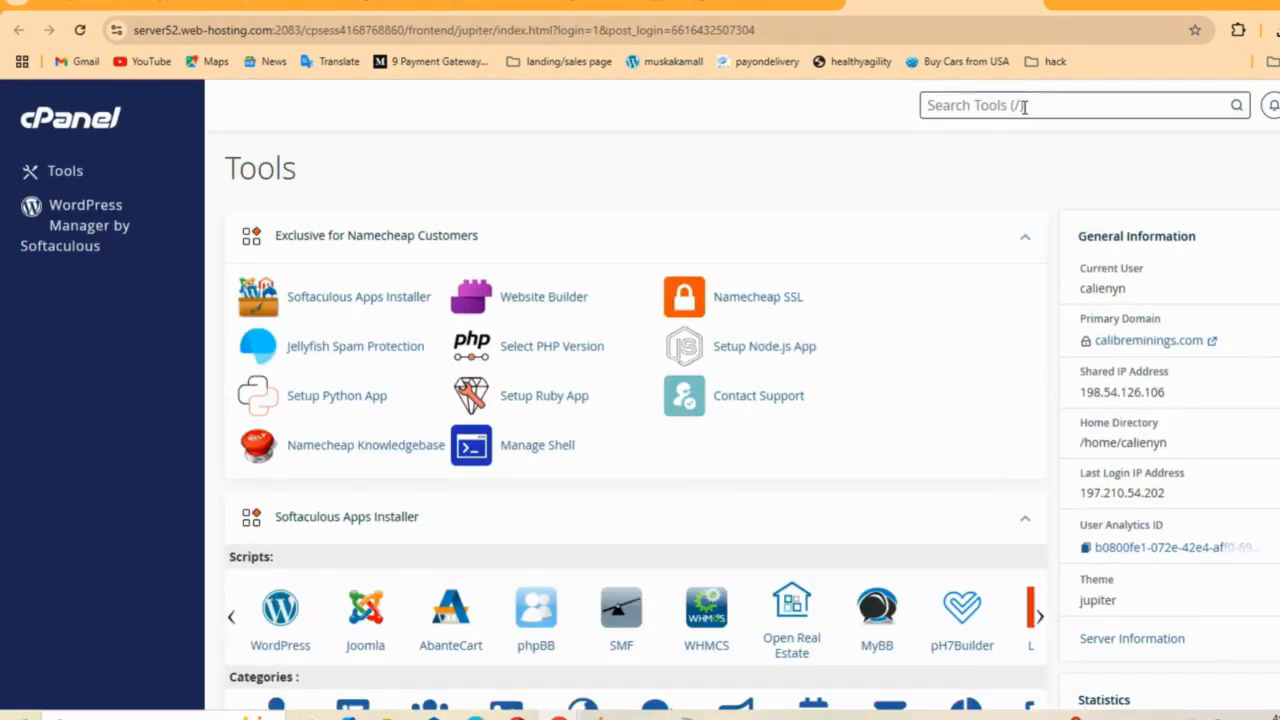
{"action": "type", "text": "file"}
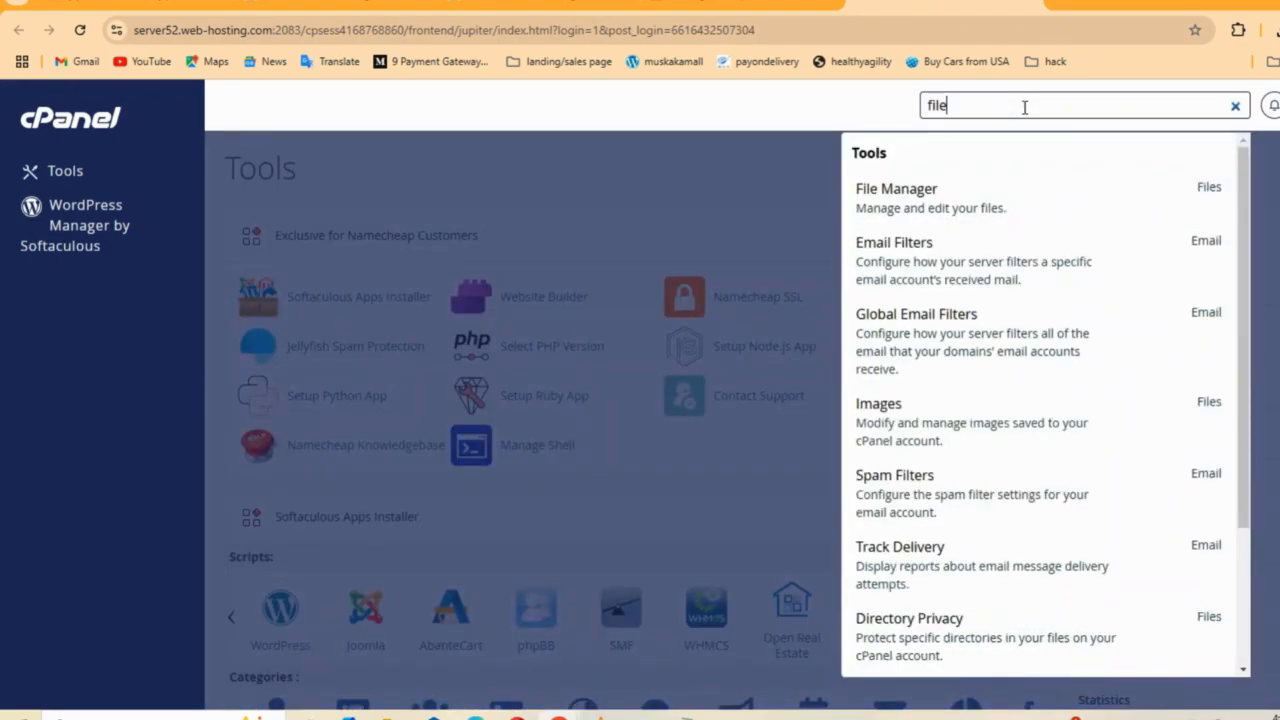
{"action": "left_click", "coordinate": [920, 209]}
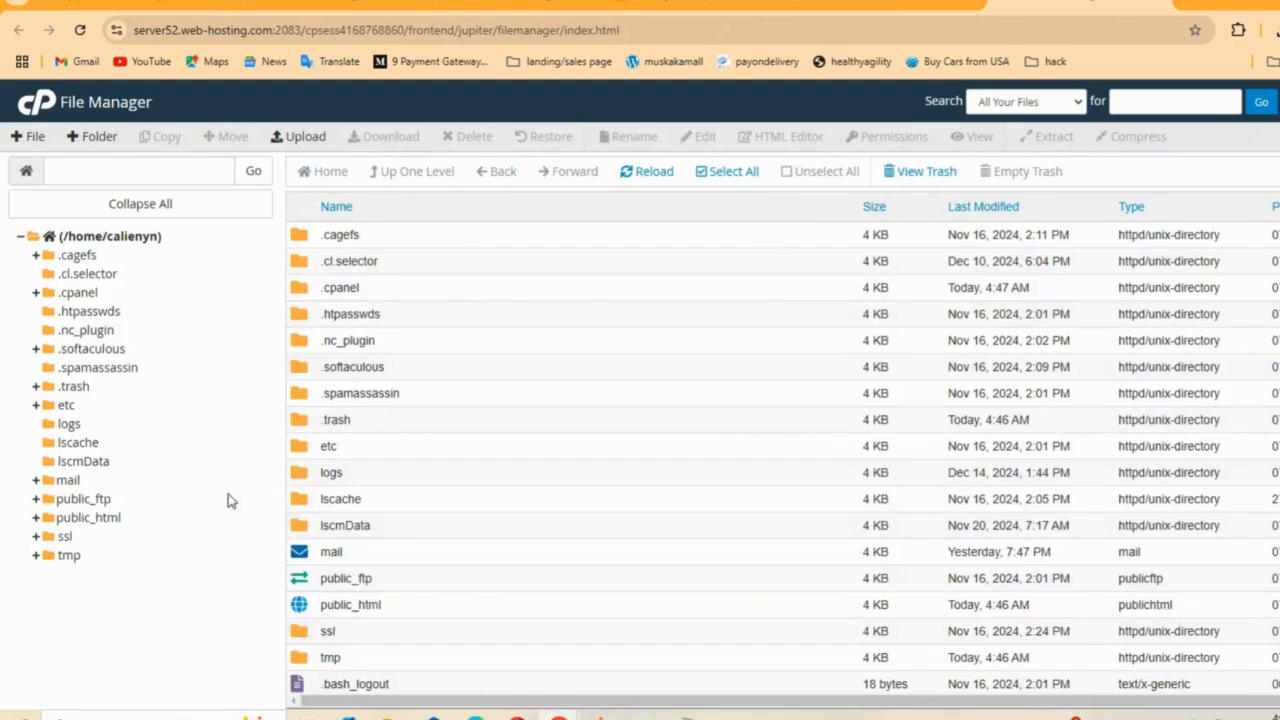
Create a new folder named lesson inside the public_html directory
{"action": "left_click", "coordinate": [48, 518]}
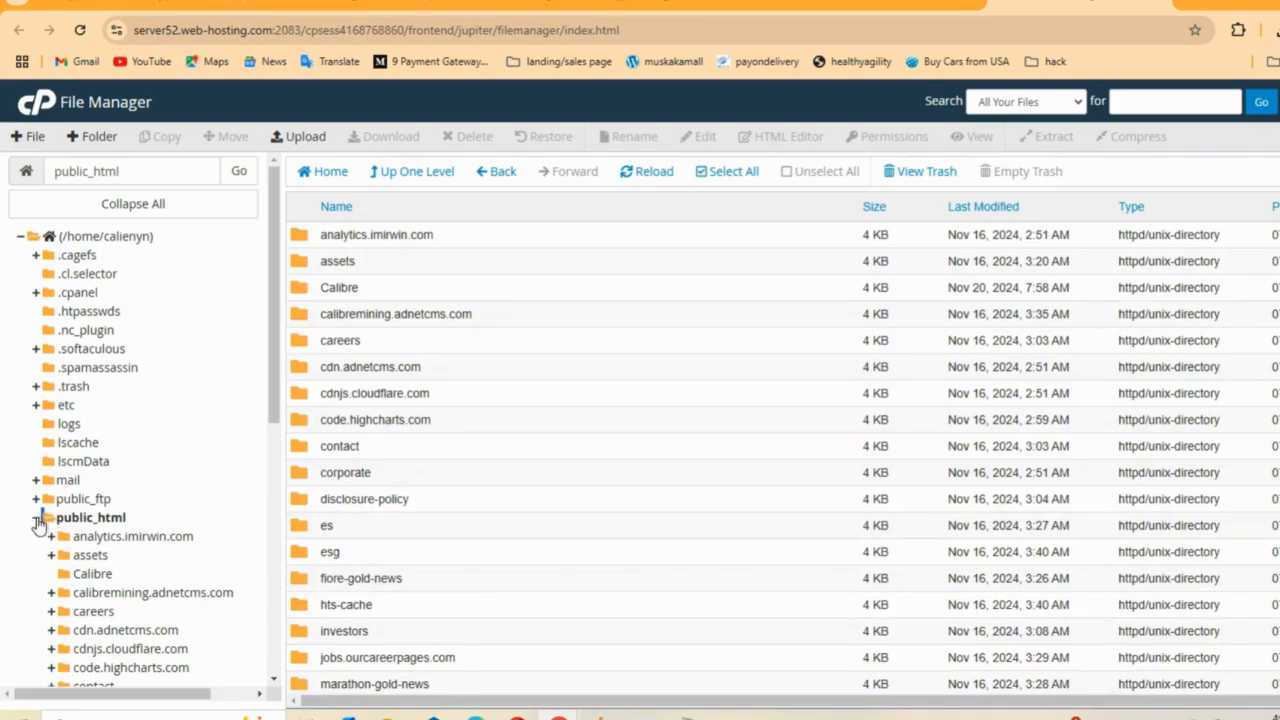
{"action": "left_click", "coordinate": [36, 517]}
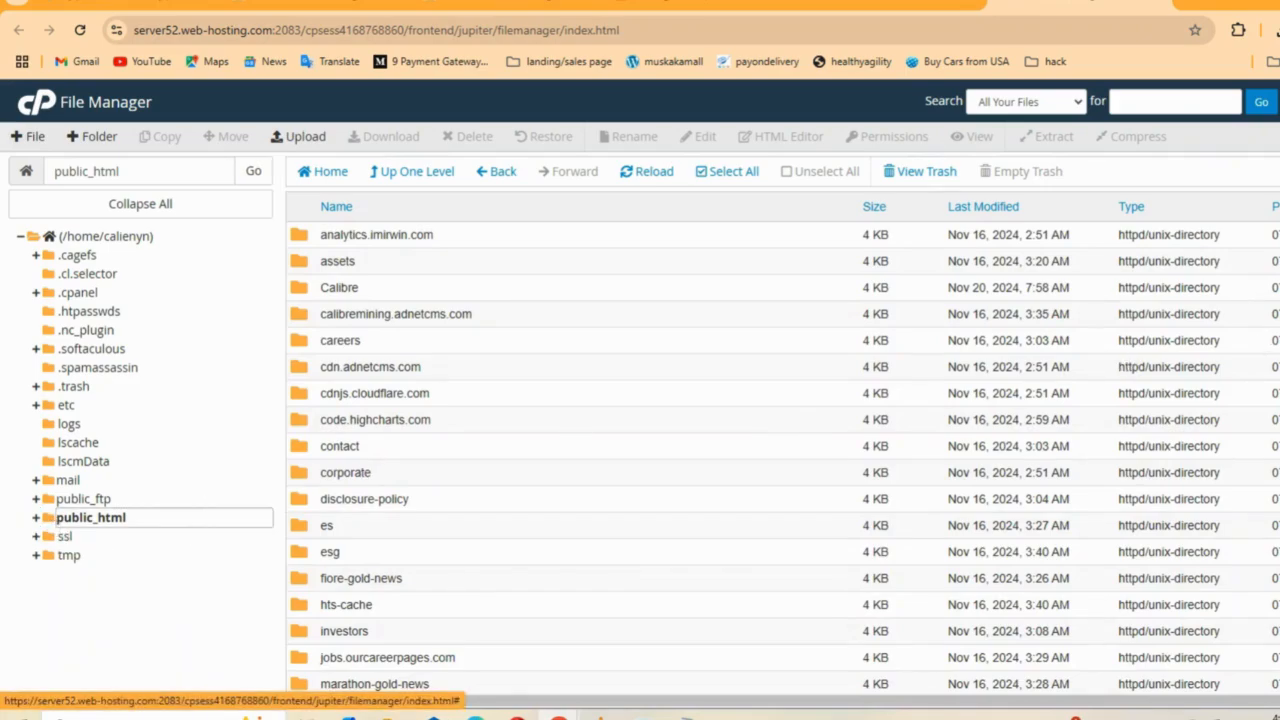
{"action": "scroll", "coordinate": [783, 456], "scroll_direction": "down", "scroll_amount": 6}
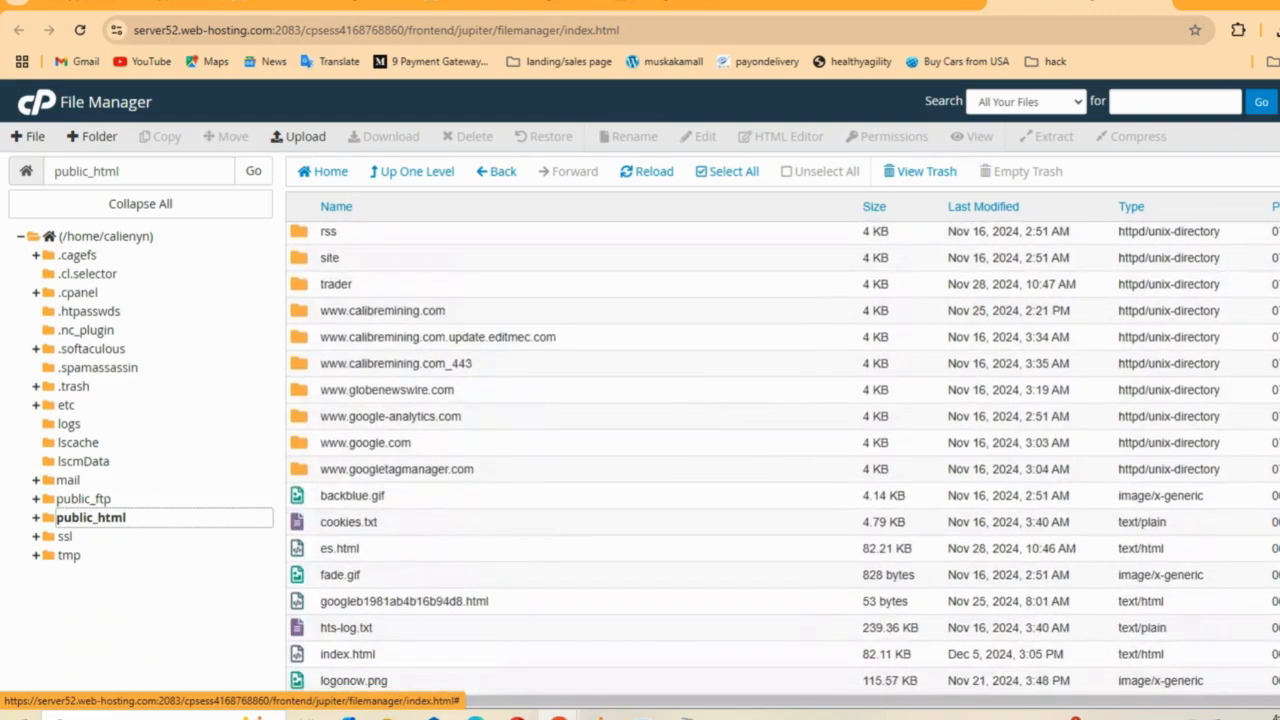
{"action": "scroll", "coordinate": [783, 456], "scroll_direction": "up", "scroll_amount": 6}
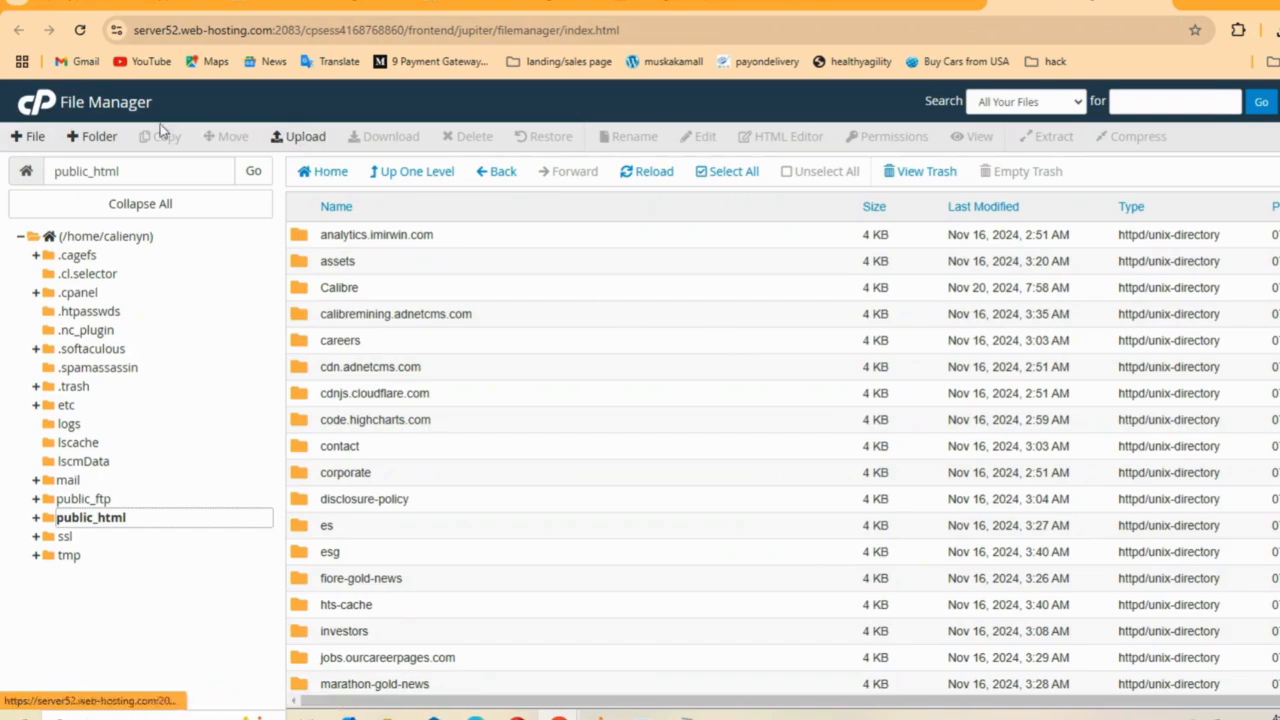
{"action": "left_click", "coordinate": [97, 141]}
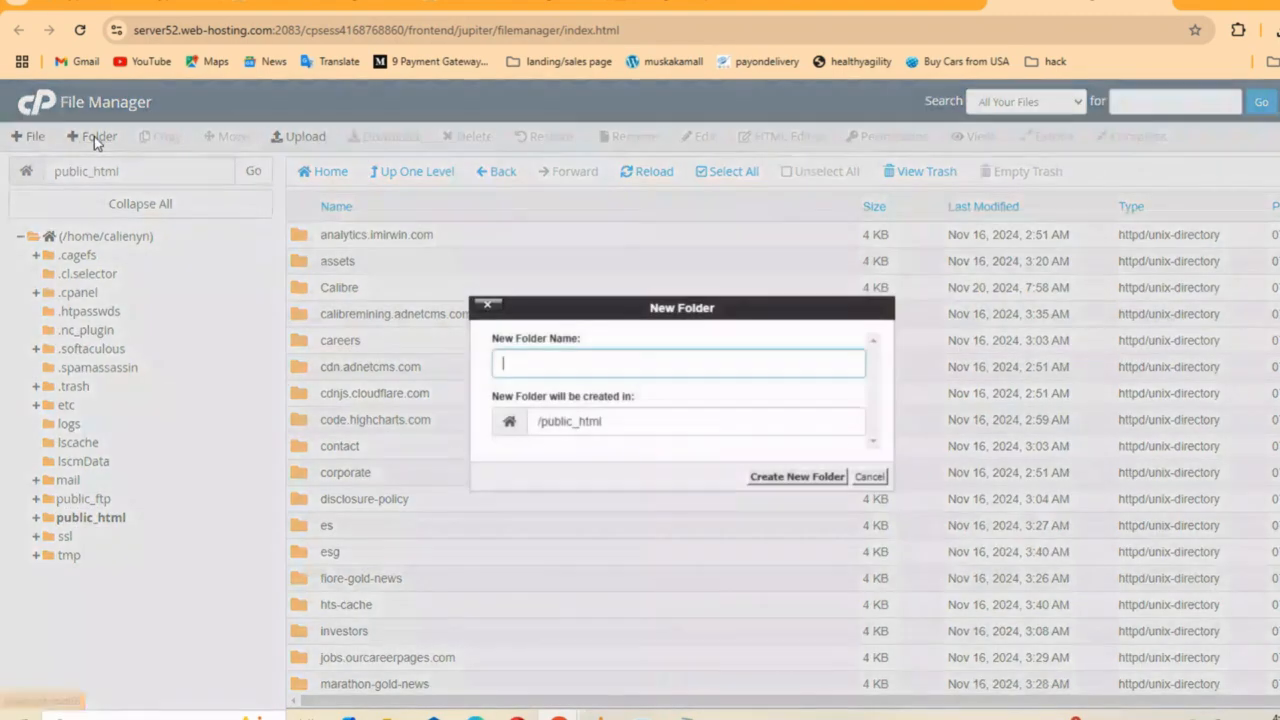
{"action": "type", "text": "lesson"}
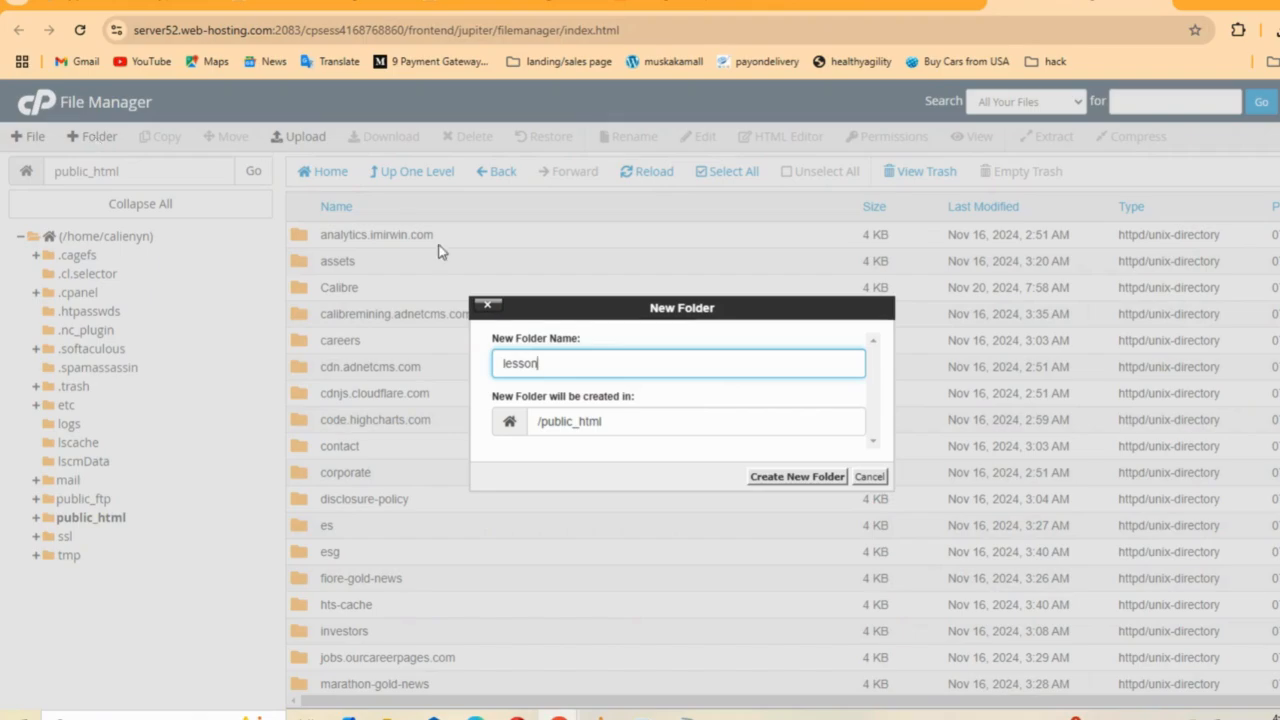
{"action": "left_click", "coordinate": [797, 477]}
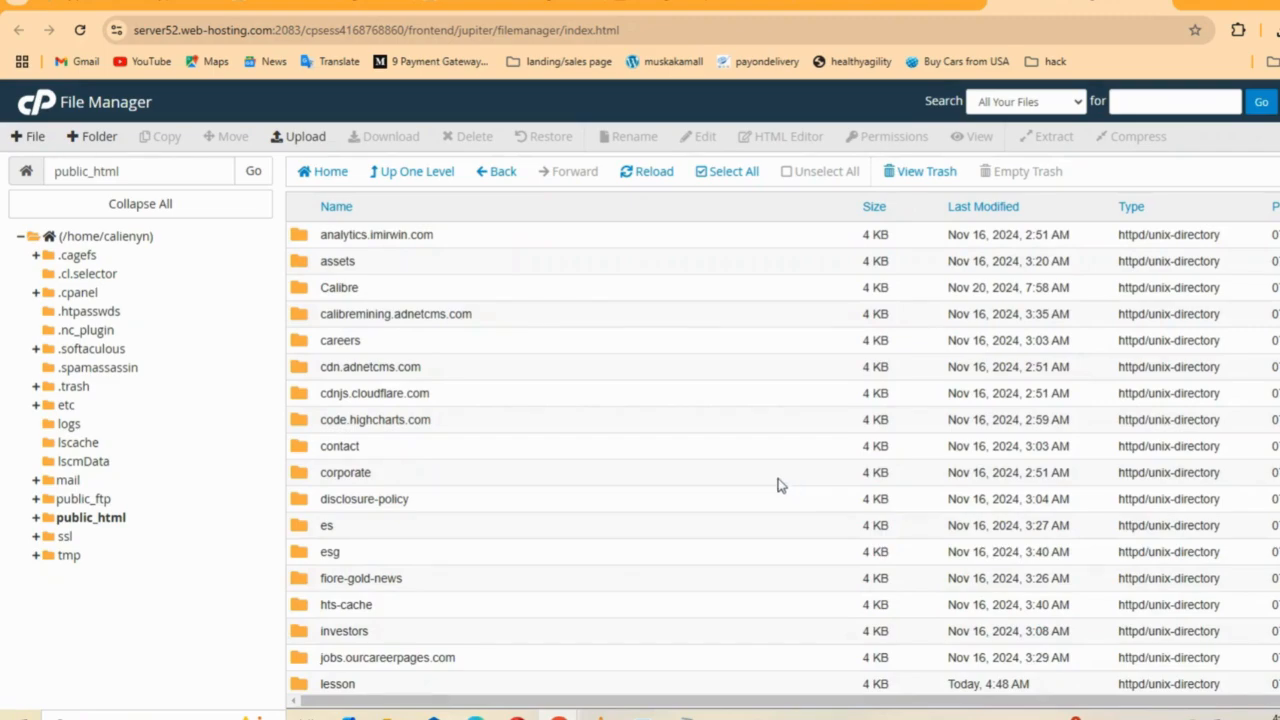
Upload the Hyip Rio v2.4 zip file into the lesson folder
{"action": "double_click", "coordinate": [312, 688]}
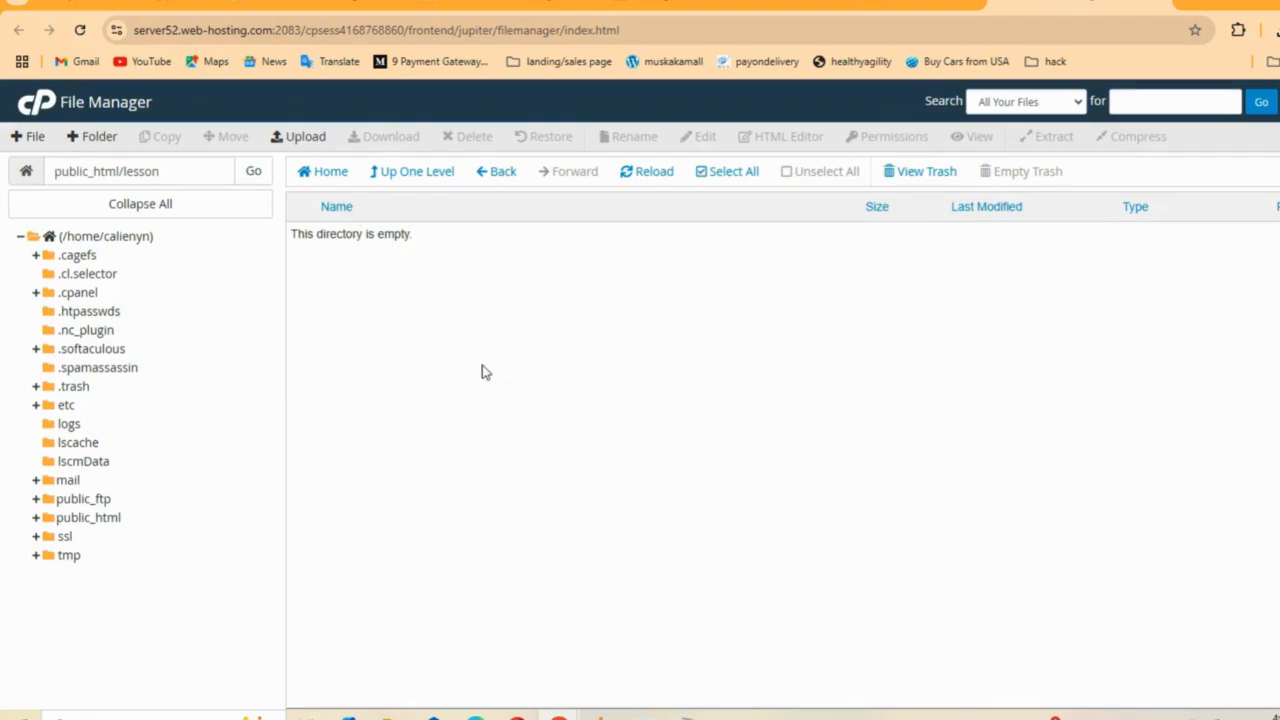
{"action": "left_click", "coordinate": [300, 145]}
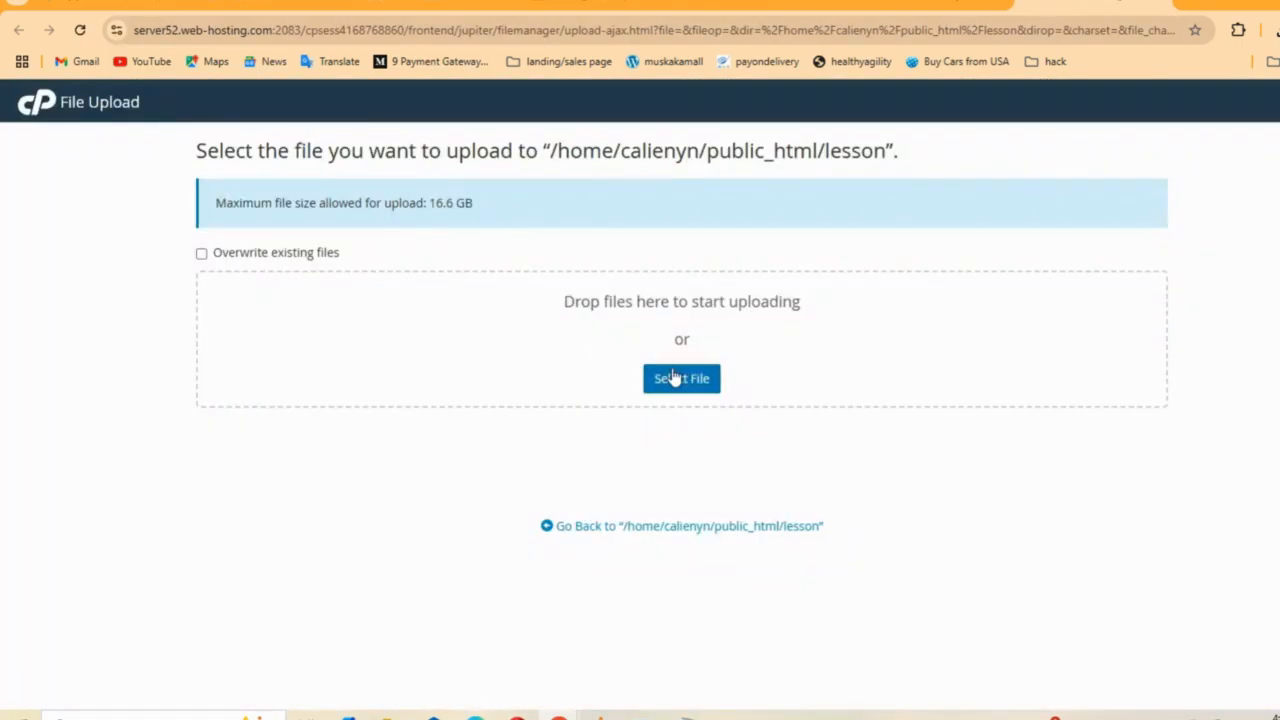
{"action": "left_click", "coordinate": [682, 382]}
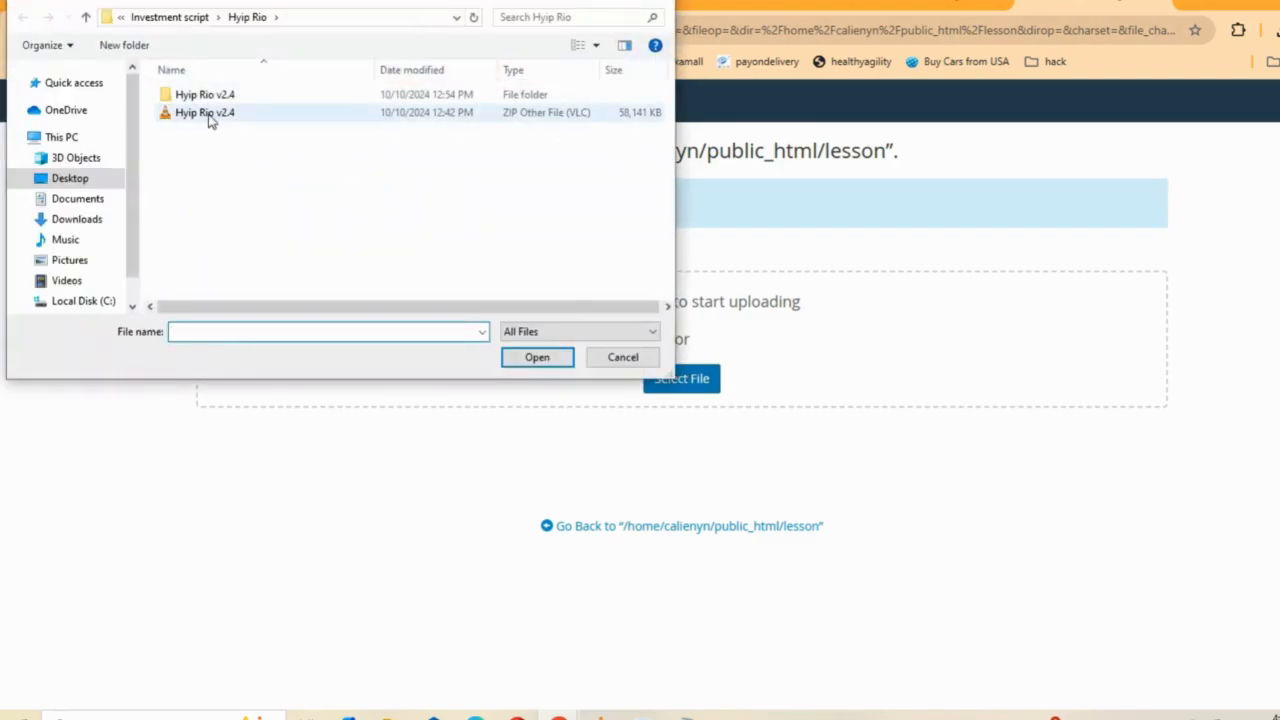
{"action": "left_click", "coordinate": [184, 116]}
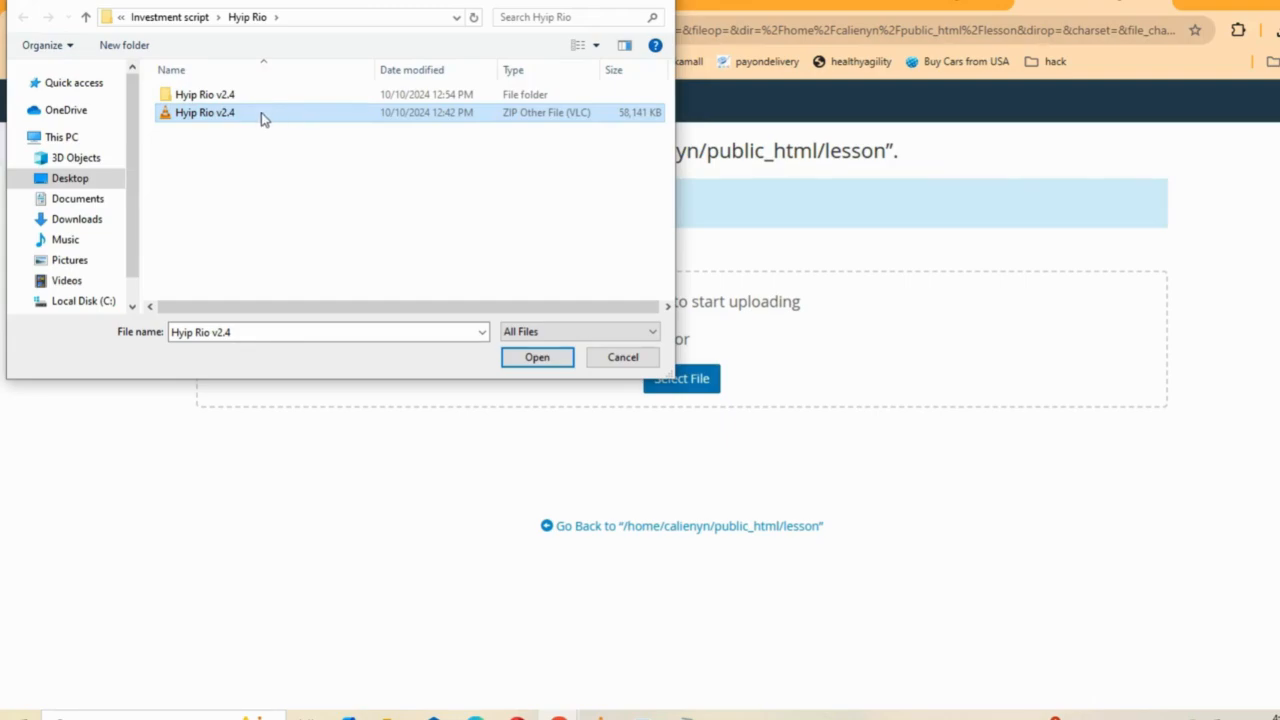
{"action": "left_click", "coordinate": [539, 360]}
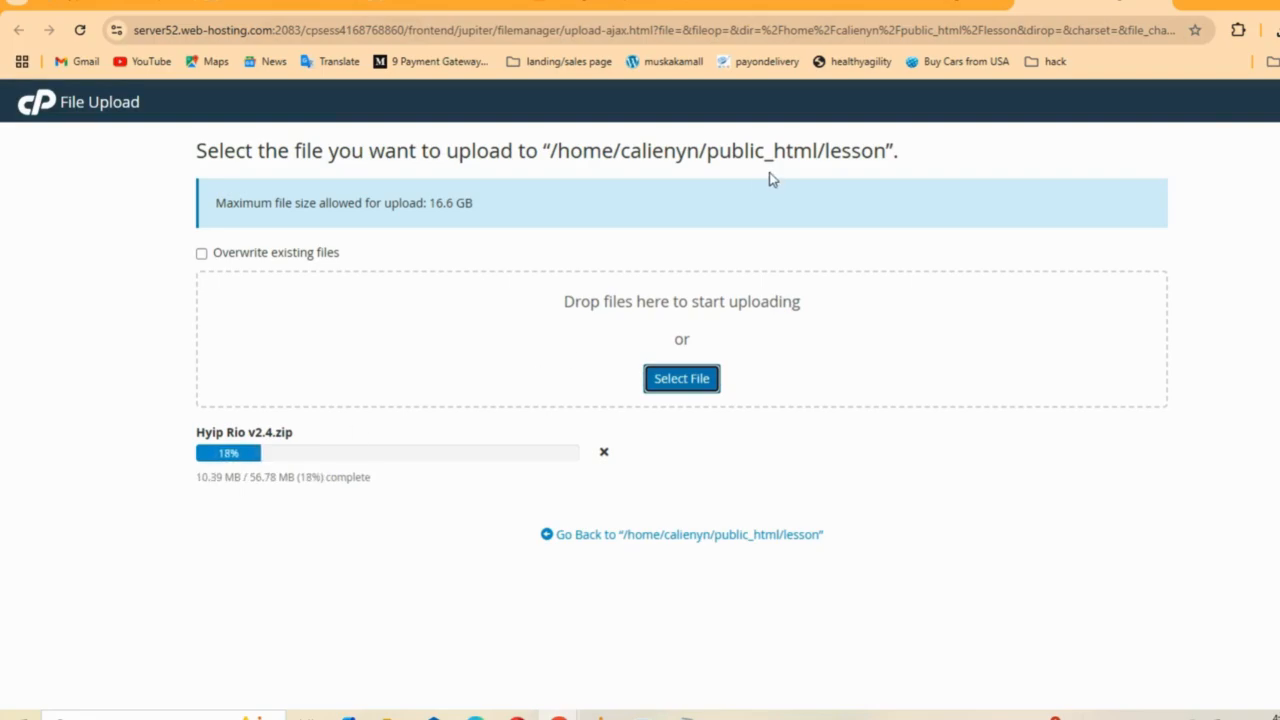
Find the MySQL Database Wizard in the cPanel tools and create a database named lessons
{"action": "left_click", "coordinate": [765, 5]}
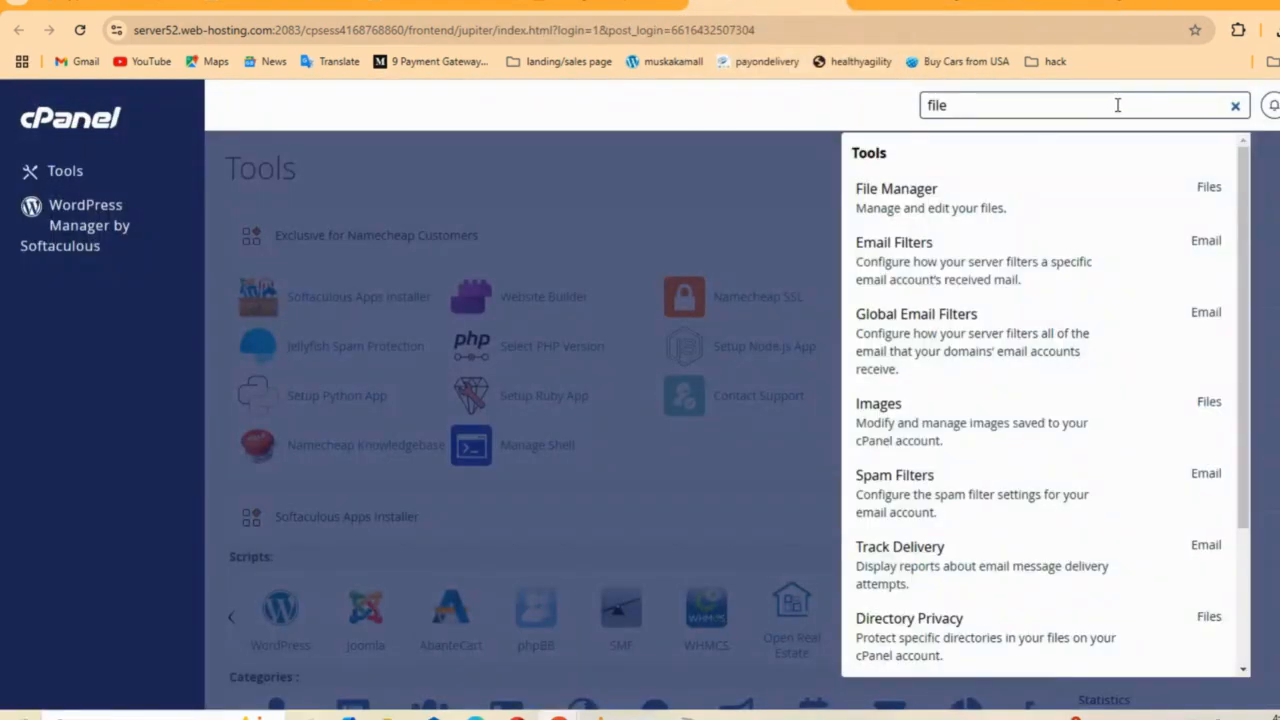
{"action": "left_click", "coordinate": [1235, 105]}
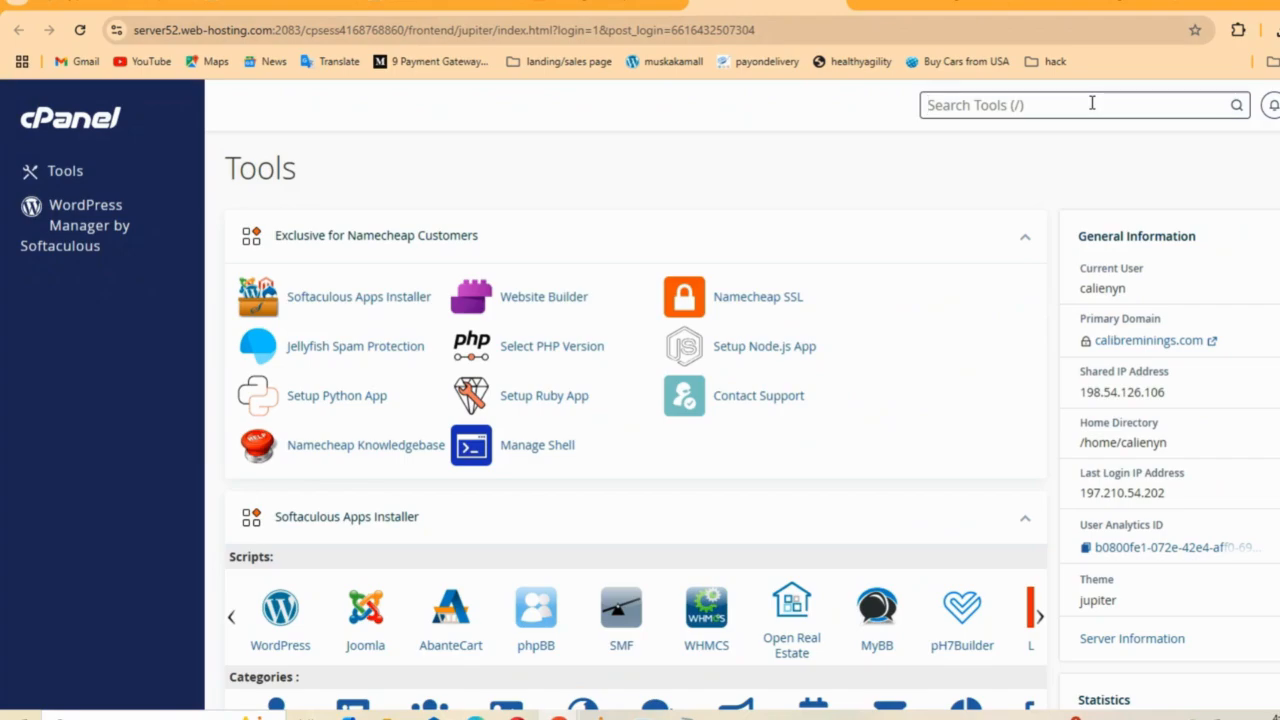
{"action": "type", "text": "my"}
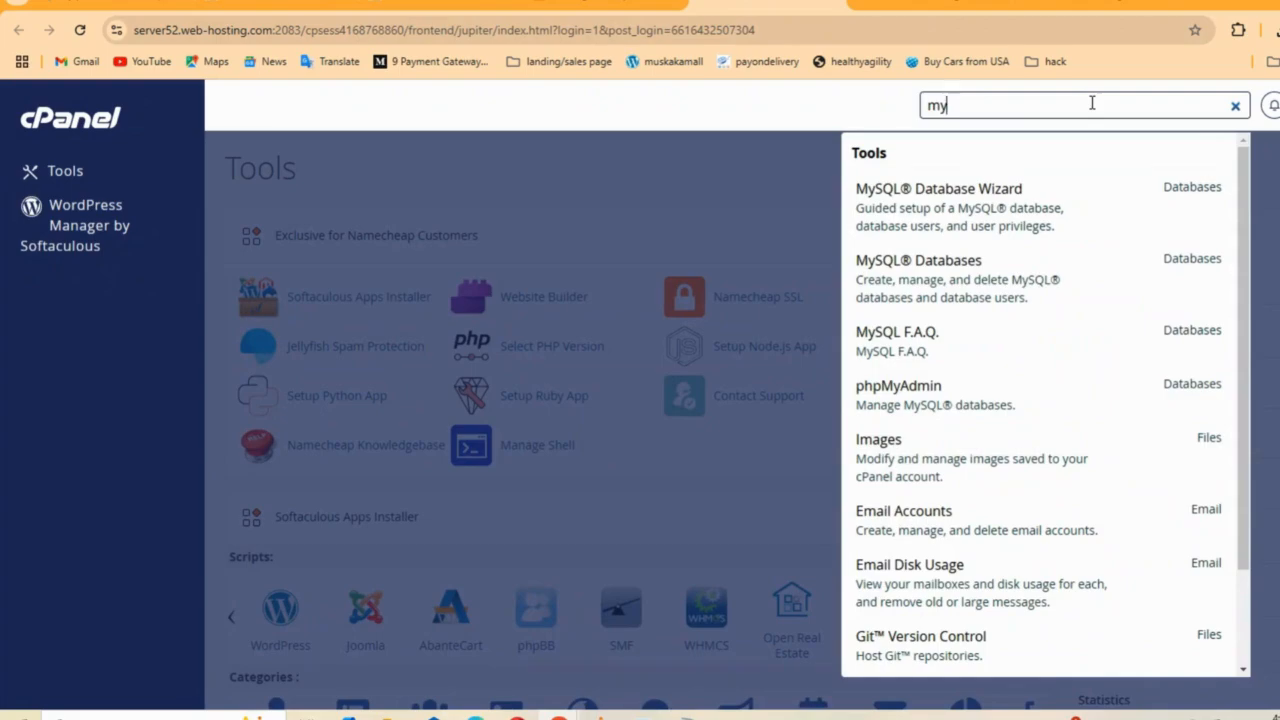
{"action": "left_click", "coordinate": [963, 218]}
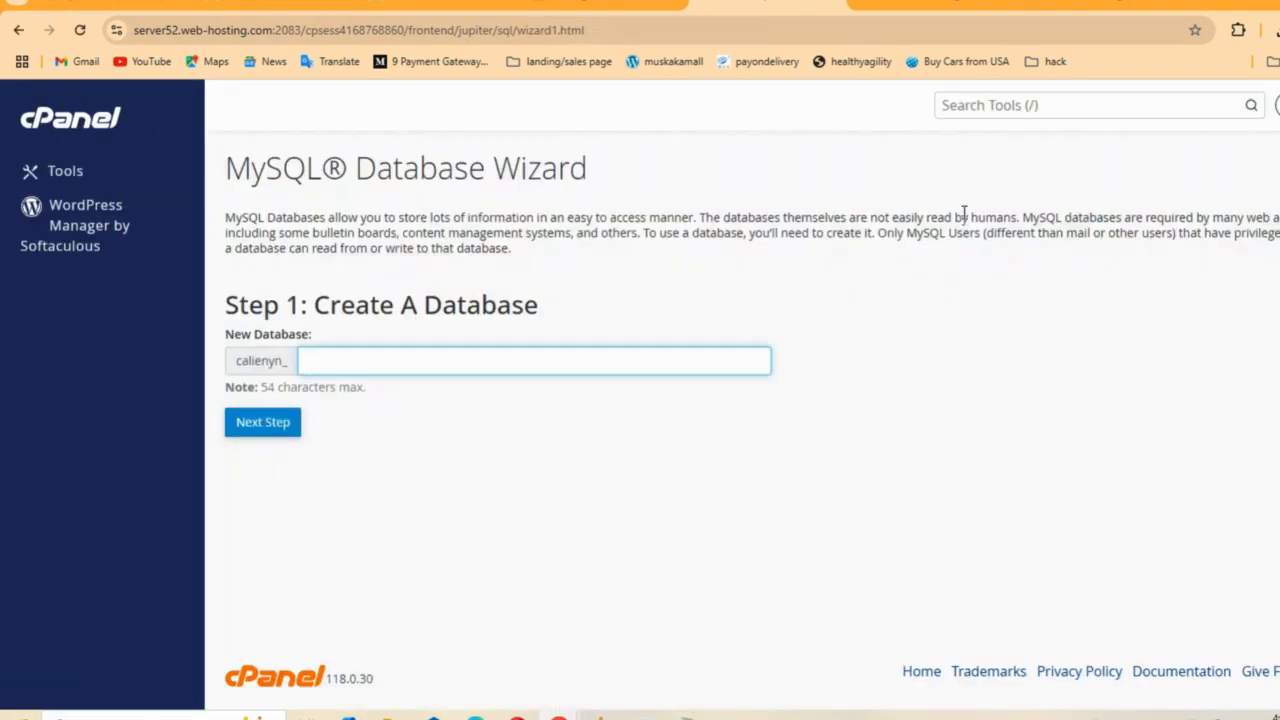
{"action": "left_click", "coordinate": [452, 363]}
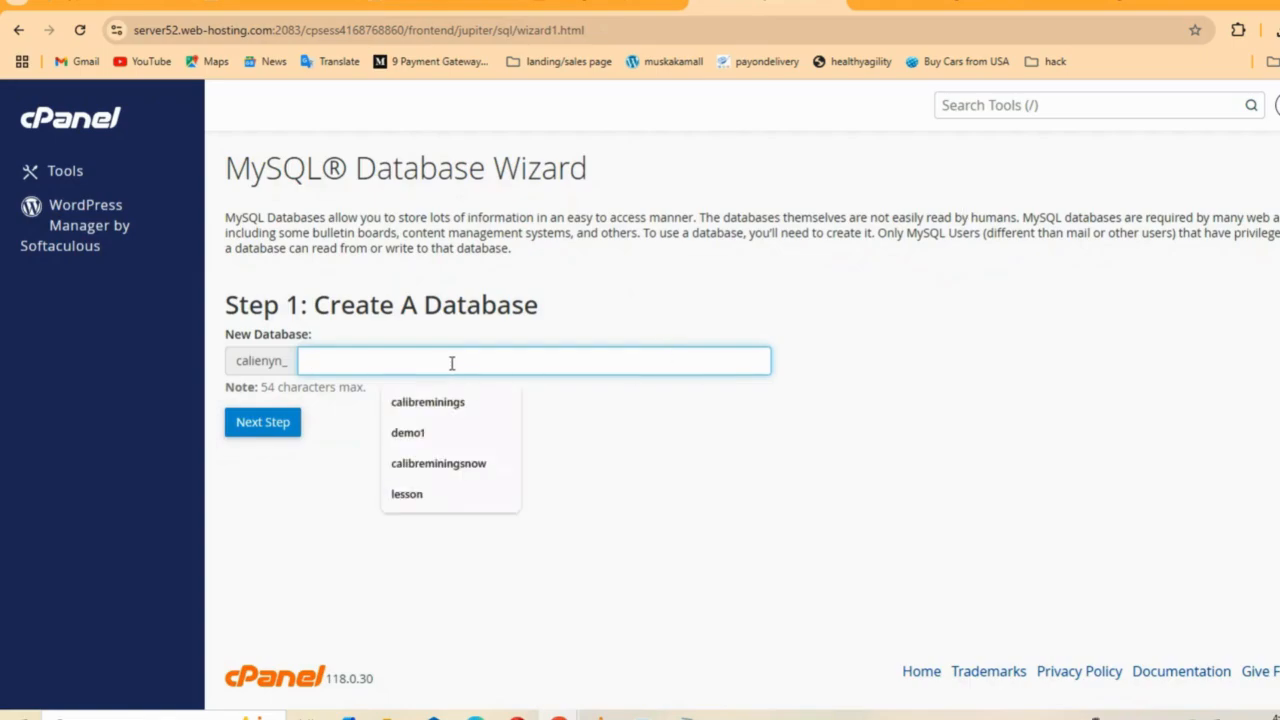
{"action": "type", "text": "lessons"}
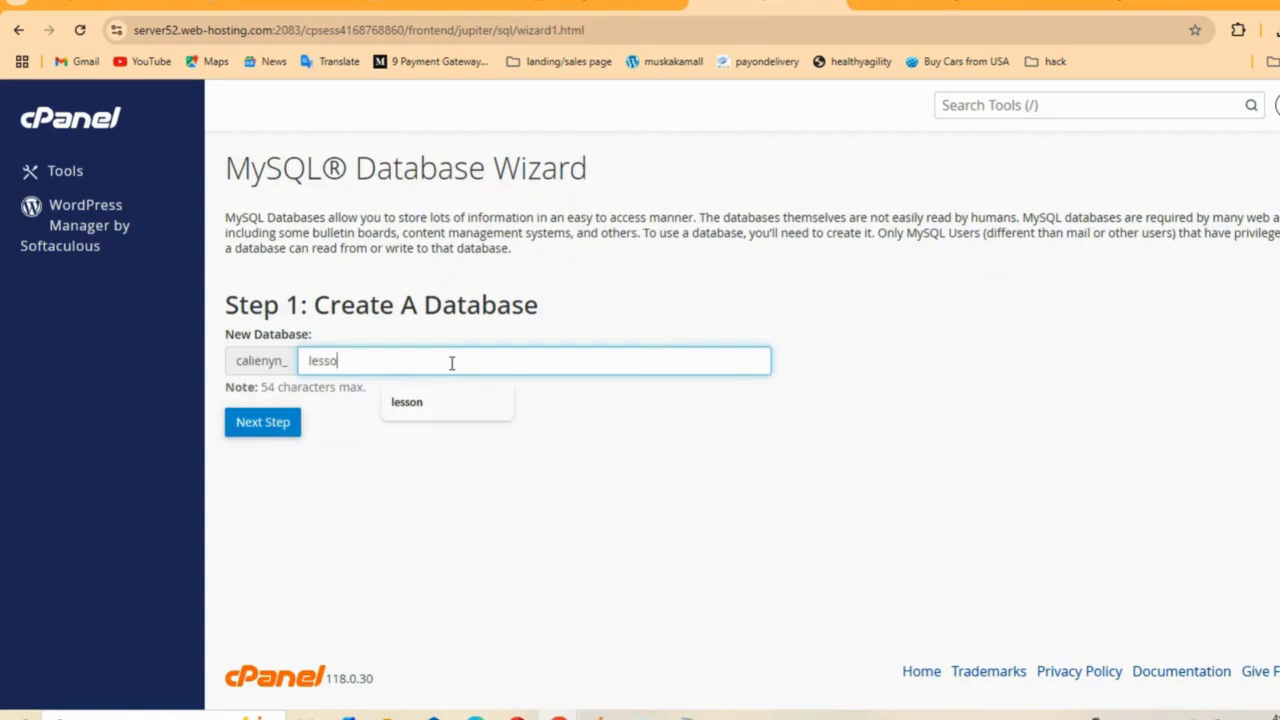
{"action": "left_click", "coordinate": [264, 428]}
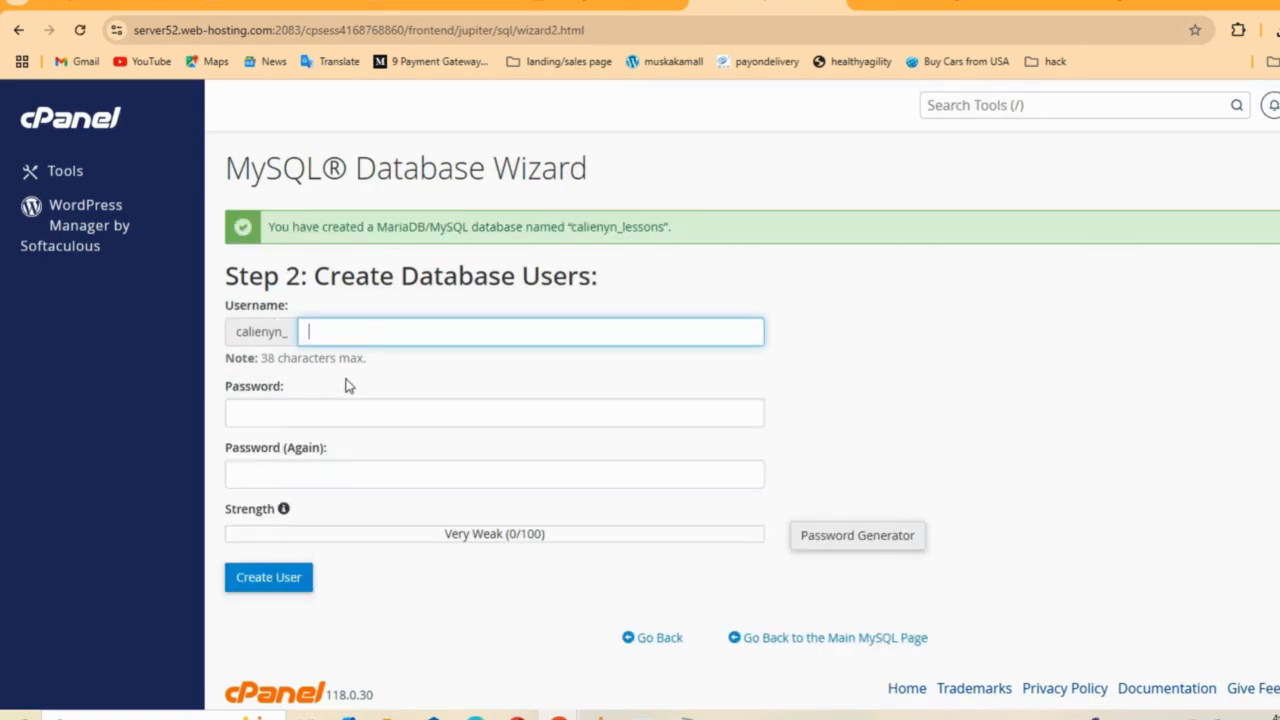
Enter lessonsusers as the username of the new database user
{"action": "left_click", "coordinate": [369, 334]}
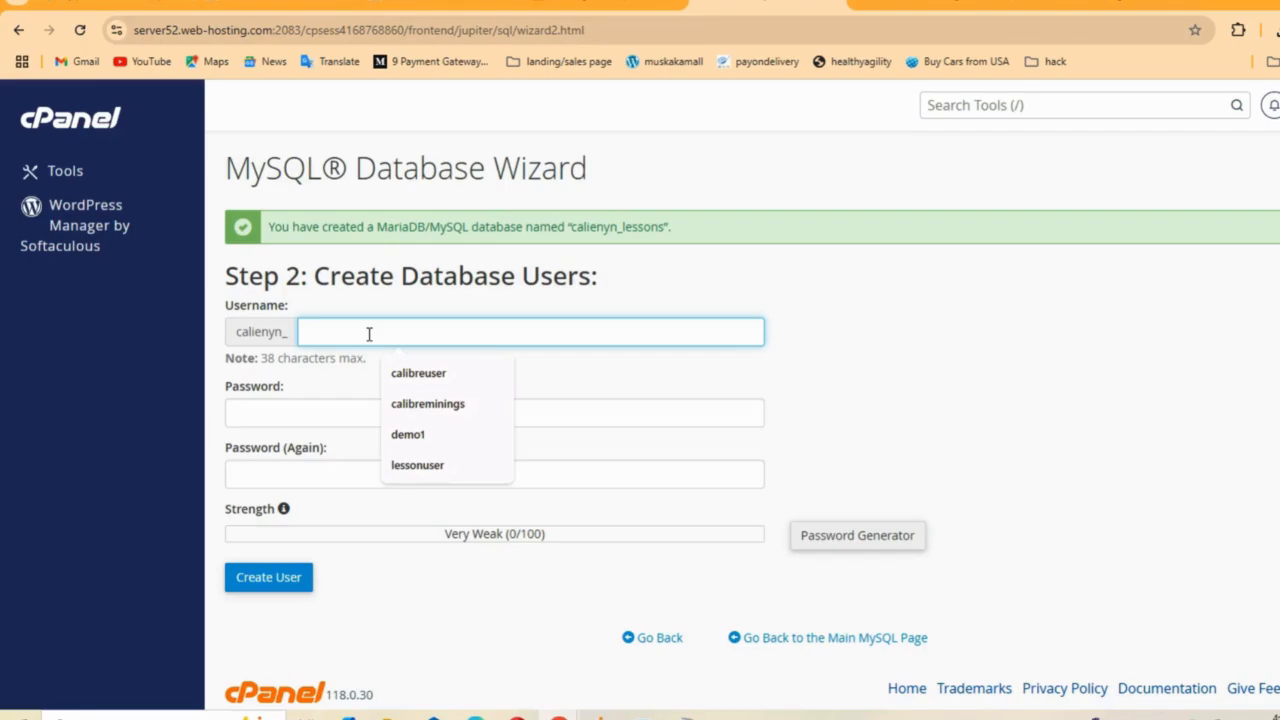
{"action": "type", "text": "lessons"}
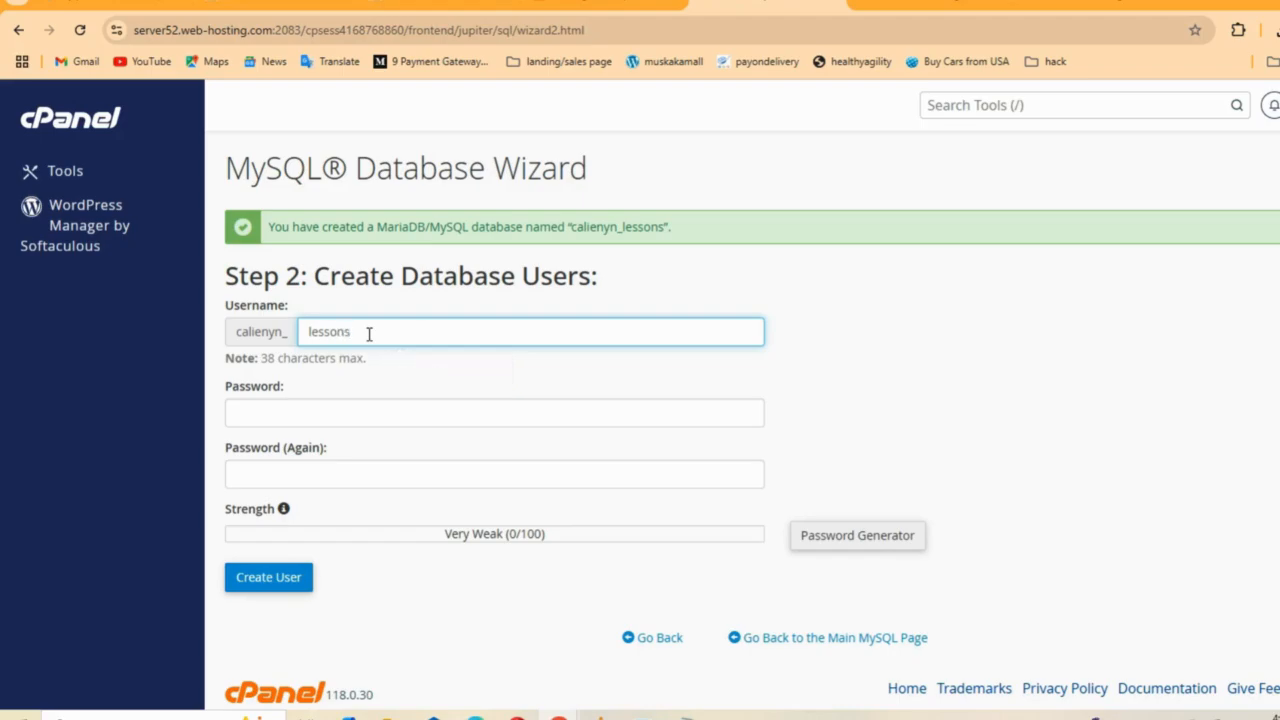
{"action": "type", "text": "users"}
{"action": "double_click", "coordinate": [369, 334]}
Generate a fresh random password for the database user with the Password Generator
{"action": "left_click", "coordinate": [345, 418]}
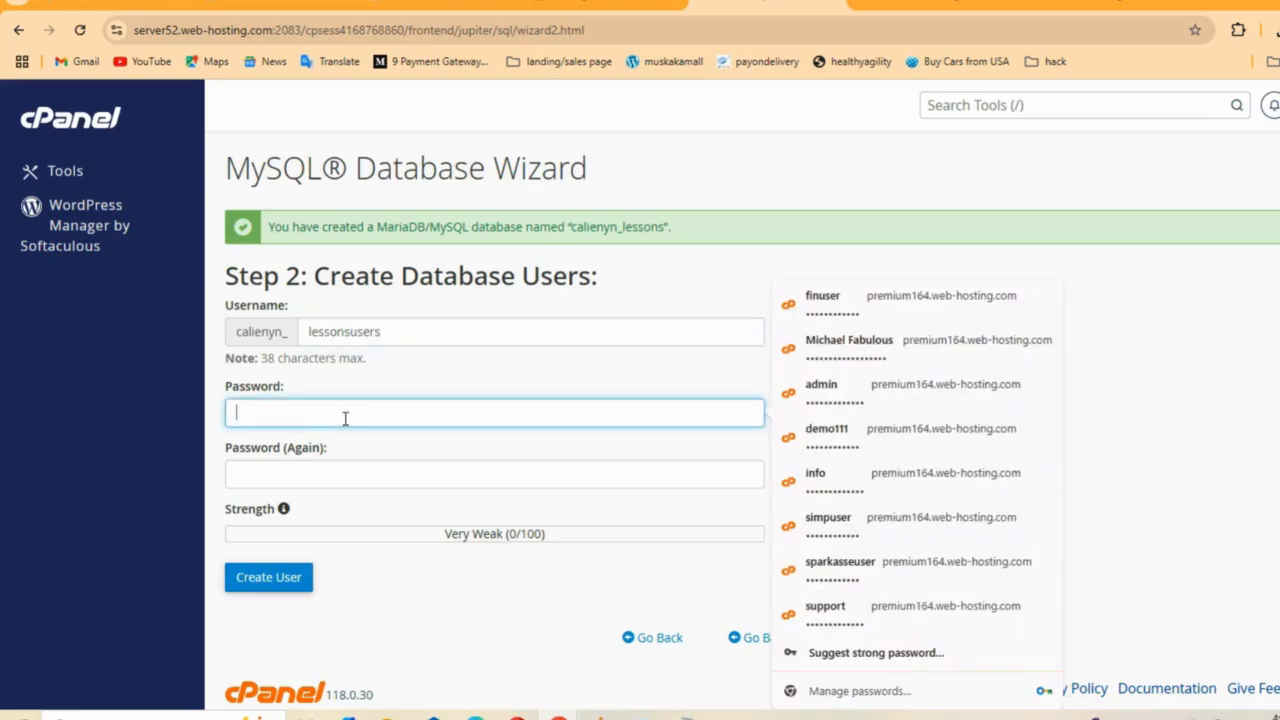
{"action": "left_click", "coordinate": [428, 478]}
{"action": "left_click", "coordinate": [446, 615]}
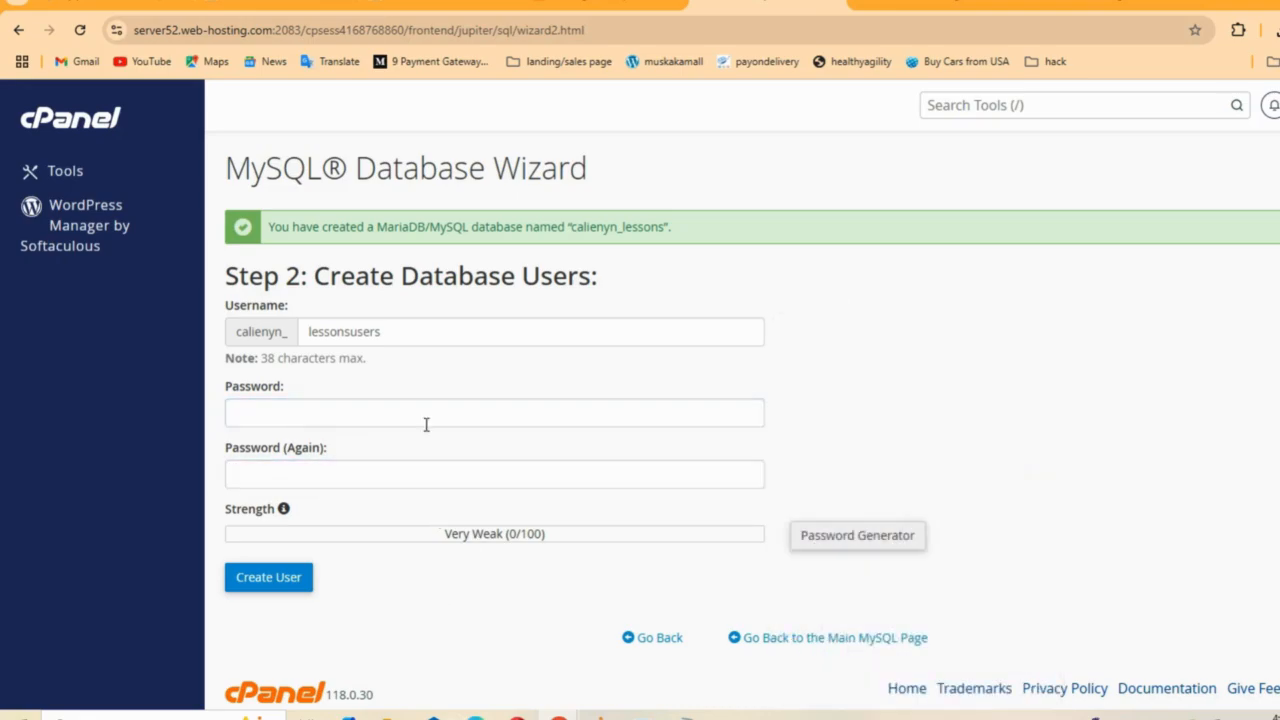
{"action": "left_click", "coordinate": [862, 540]}
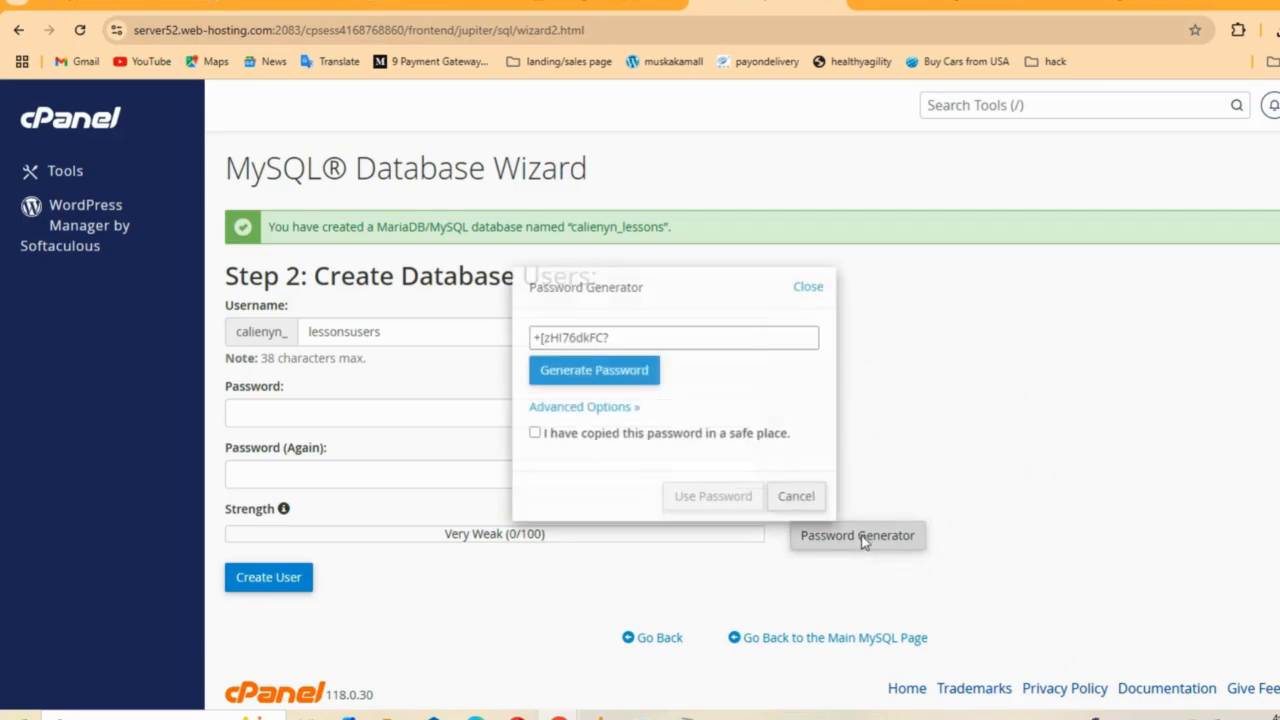
{"action": "left_click", "coordinate": [611, 376]}
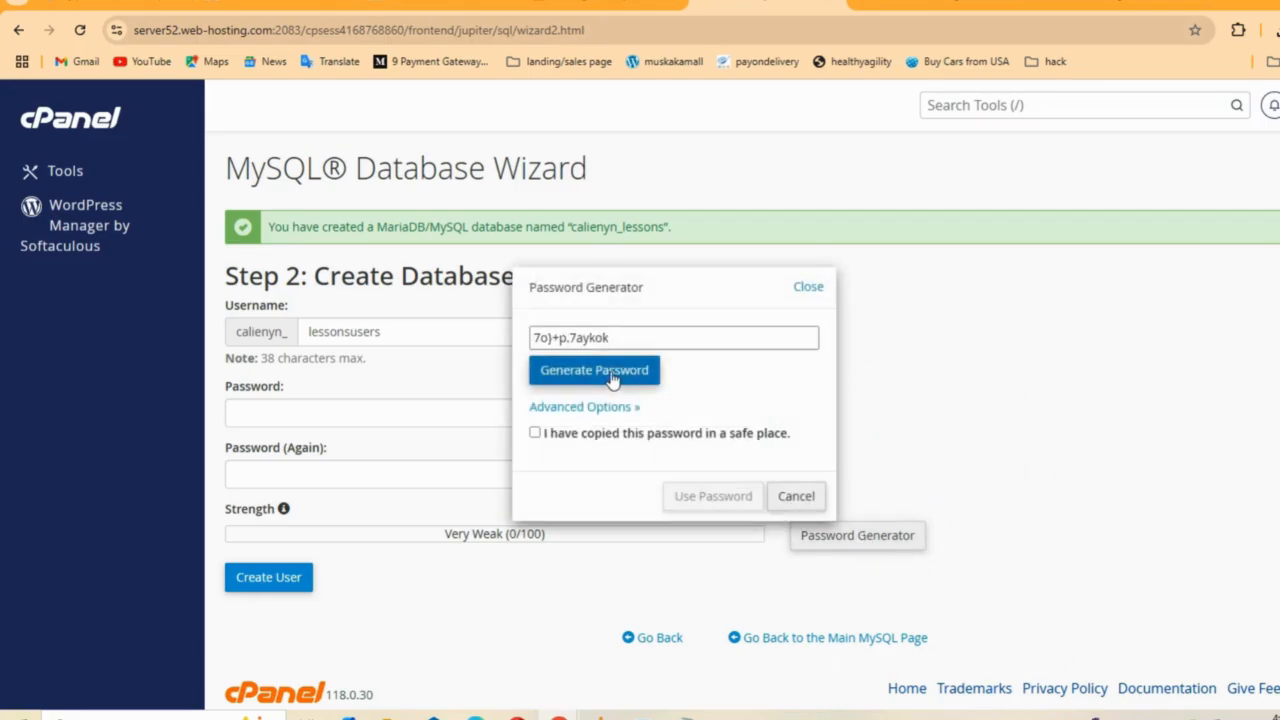
{"action": "left_click", "coordinate": [612, 377]}
{"action": "left_click", "coordinate": [612, 377]}
{"action": "left_click", "coordinate": [612, 377]}
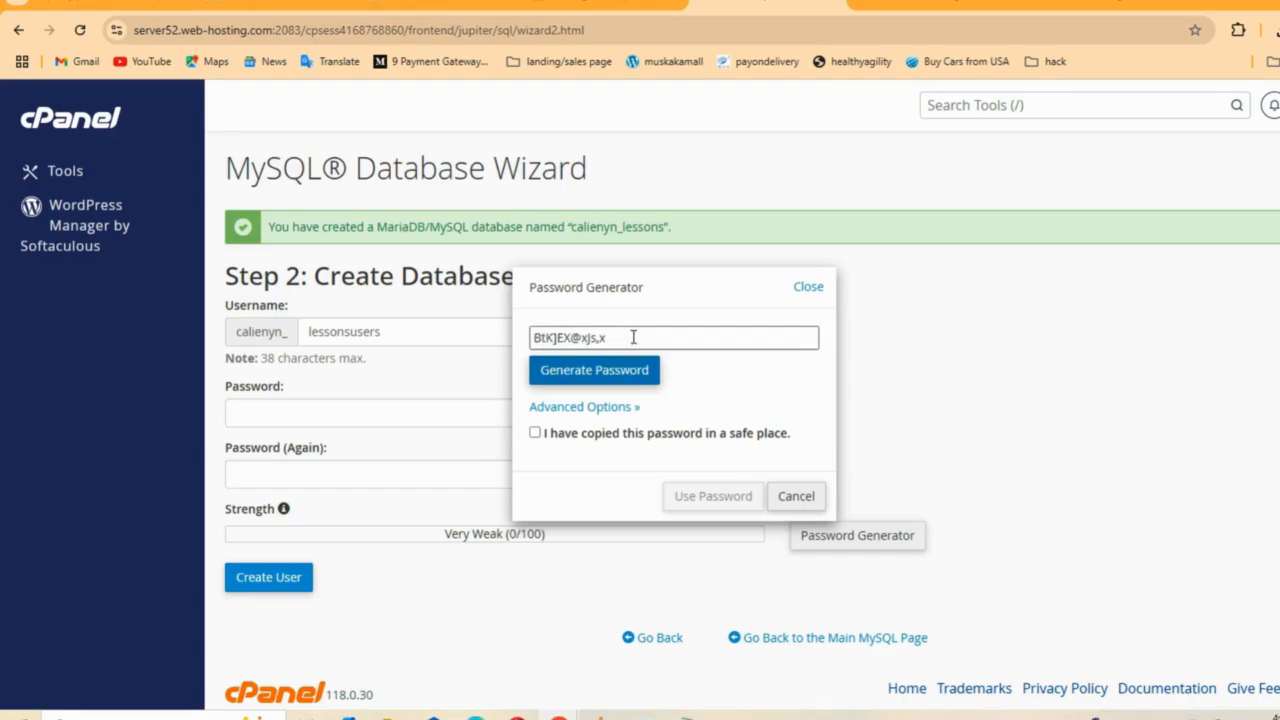
Replace the last characters of the generated password, copy it, and apply it as the database user's password
{"action": "triple_click", "coordinate": [633, 337]}
{"action": "left_click", "coordinate": [633, 337]}
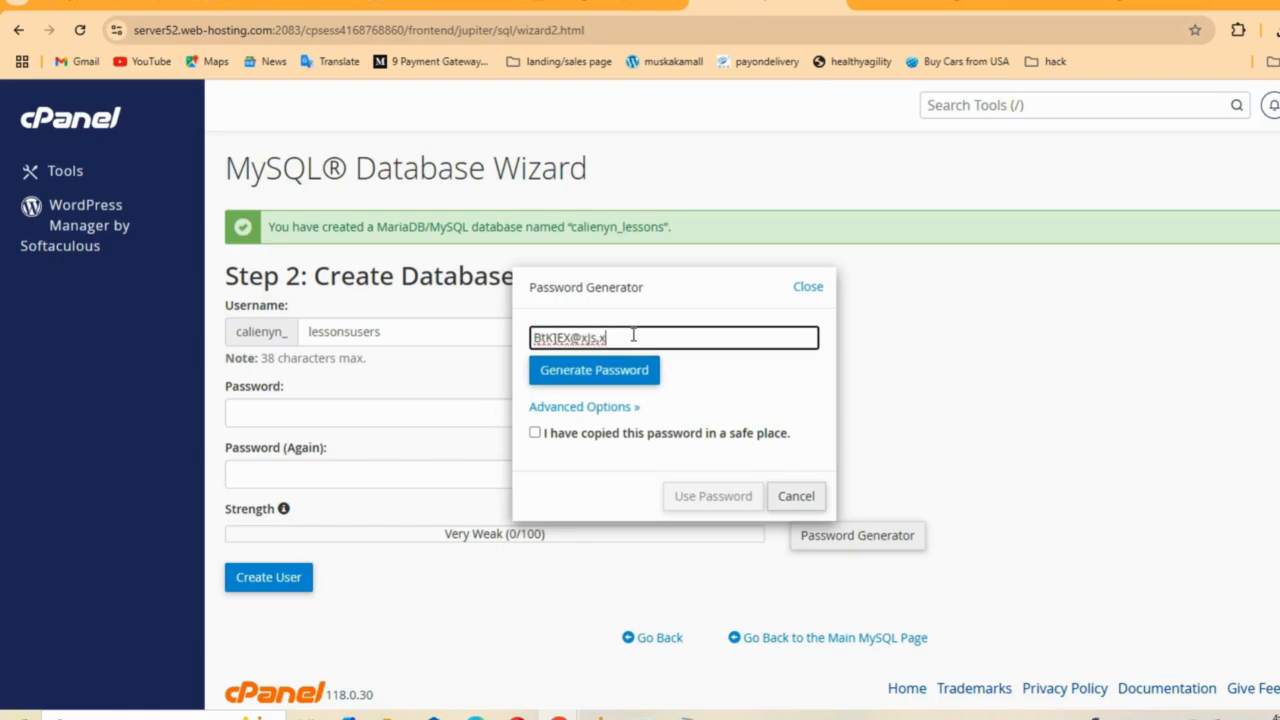
{"action": "key", "text": "BackSpace"}
{"action": "key", "text": "BackSpace"}
{"action": "key", "text": "BackSpace"}
{"action": "key", "text": "BackSpace"}
{"action": "key", "text": "BackSpace"}
{"action": "key", "text": "BackSpace"}
{"action": "left_click_drag", "start_coordinate": [612, 338], "coordinate": [533, 338]}
{"action": "key", "text": "ctrl+c"}
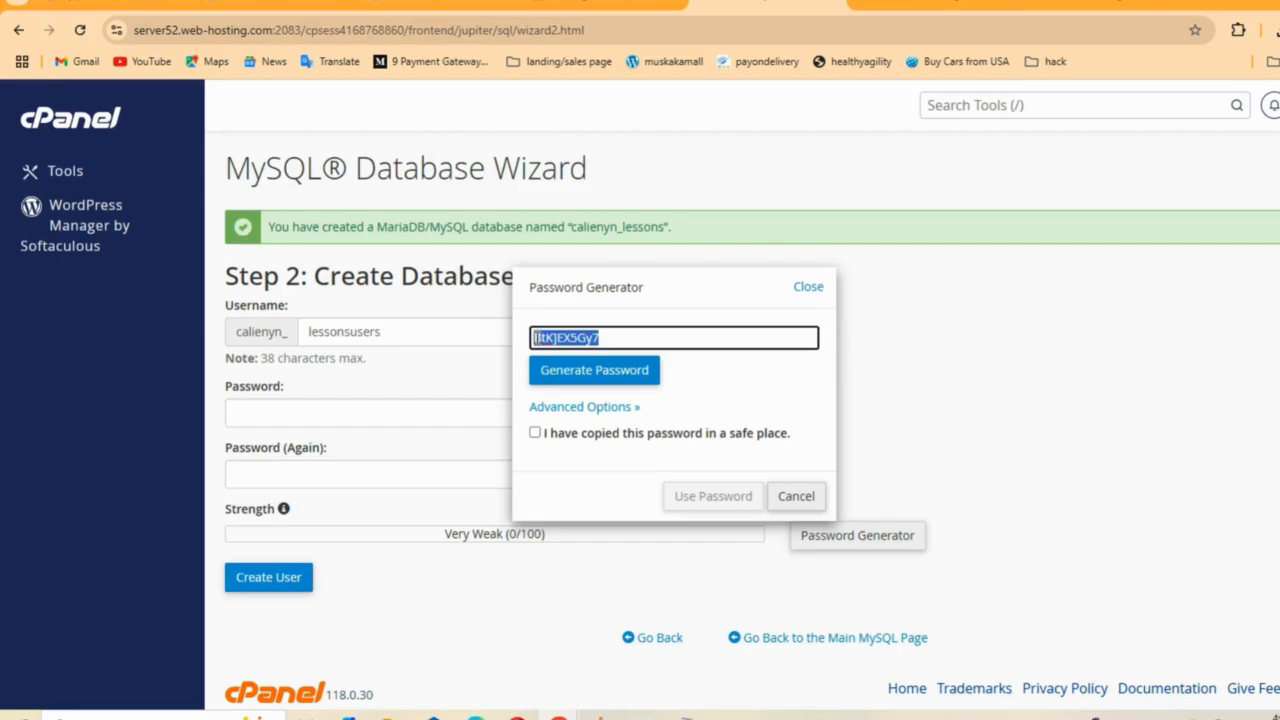
{"action": "left_click", "coordinate": [536, 436]}
{"action": "left_click", "coordinate": [700, 499]}
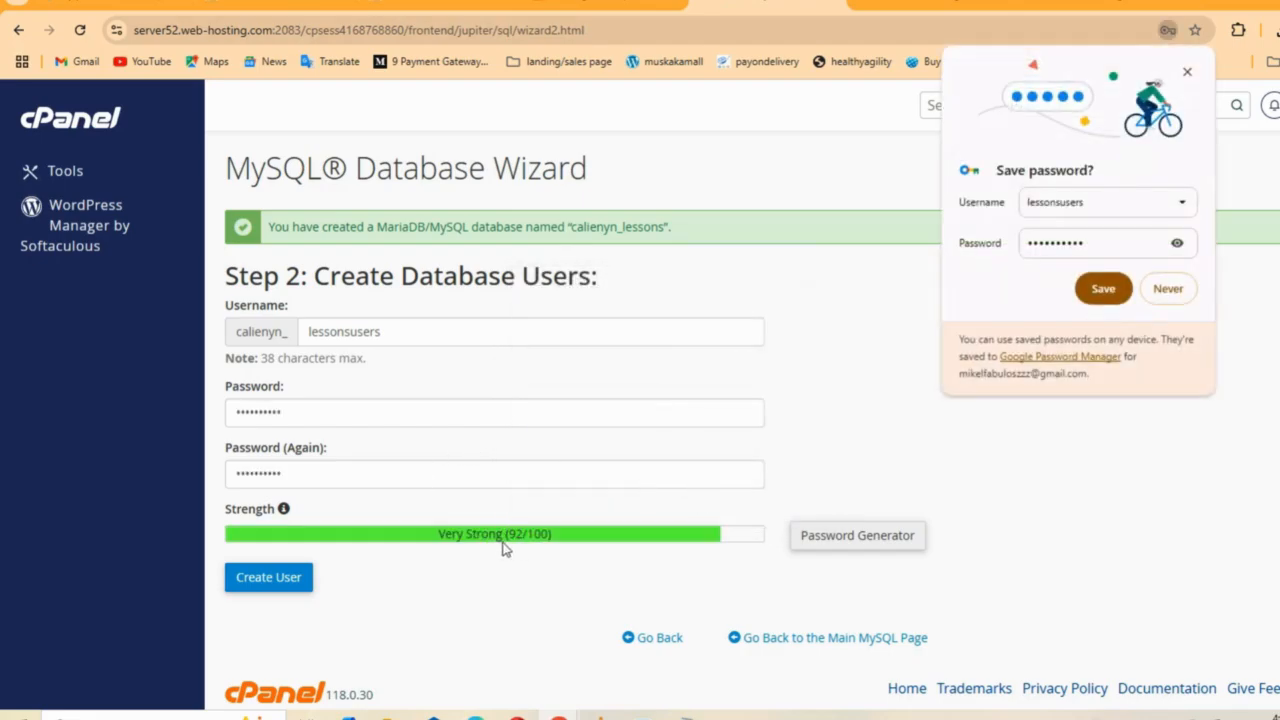
Switch to Notepad and paste the copied database user password on an empty line near the top of the view
{"action": "left_click", "coordinate": [686, 716]}
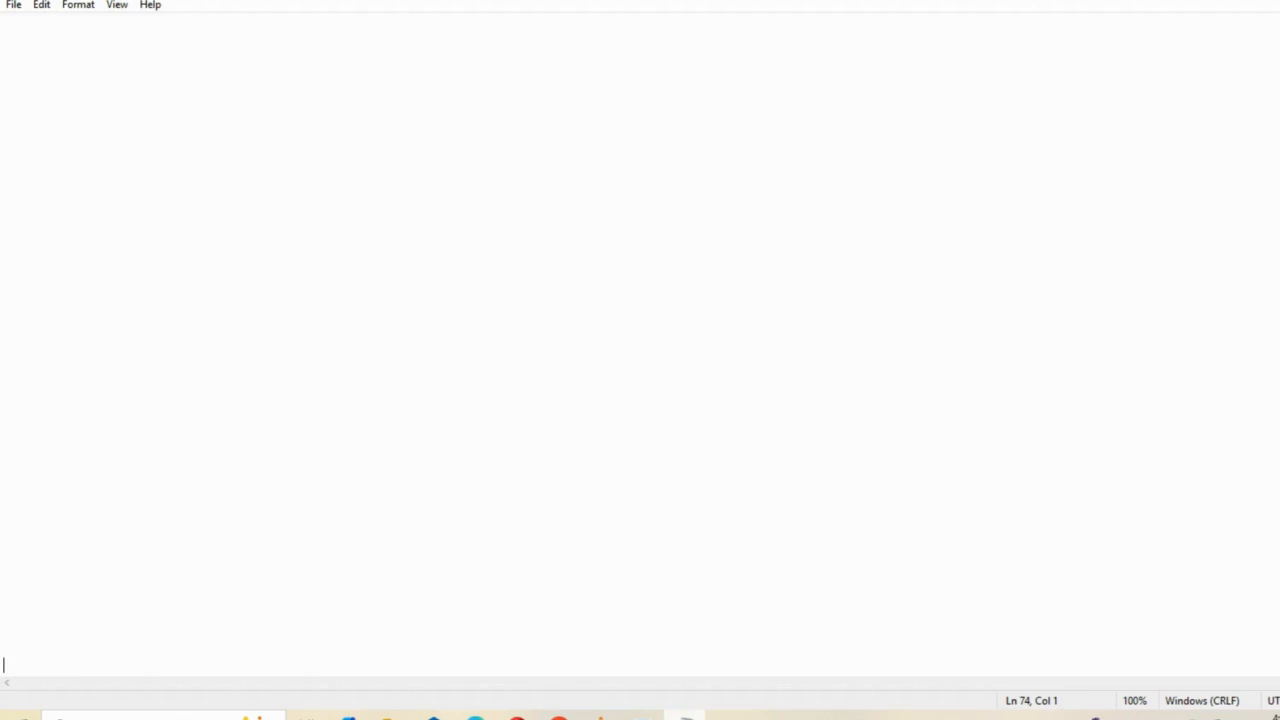
{"action": "left_click", "coordinate": [101, 54]}
{"action": "key", "text": "ctrl+v"}
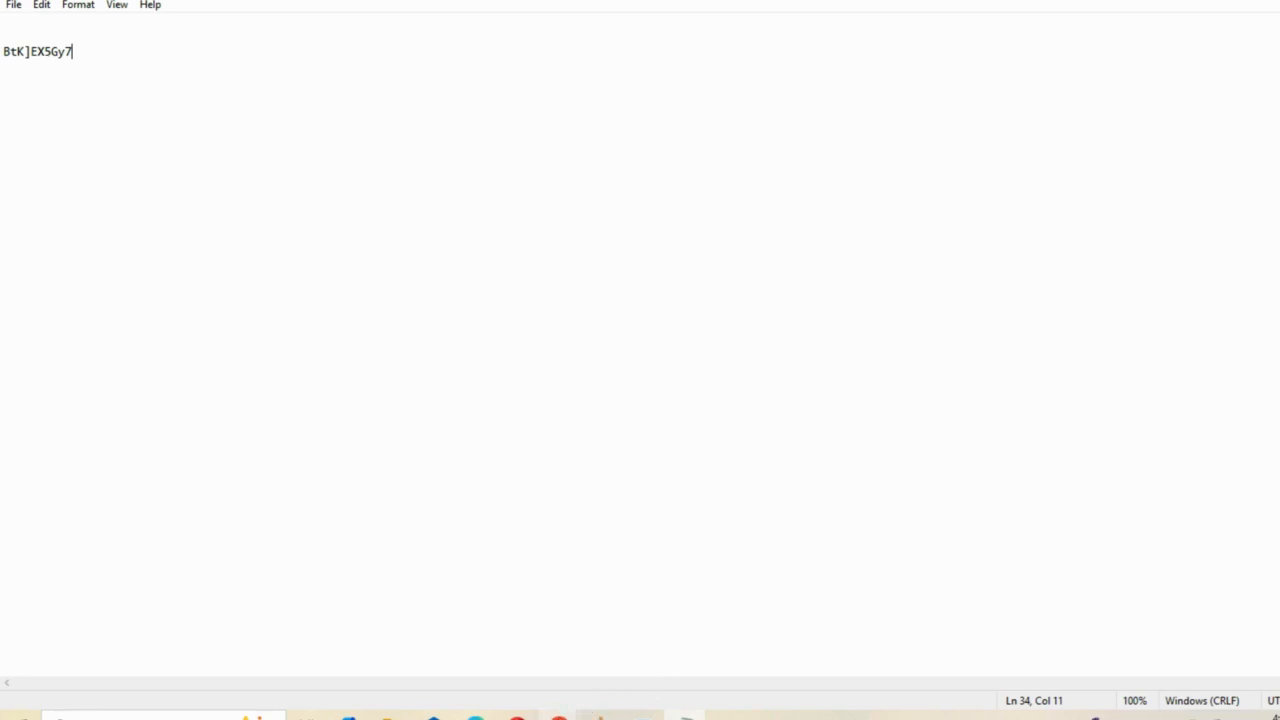
Switch back to cPanel in Chrome, create the database user, and select all privileges for it on the database
{"action": "mouse_move", "coordinate": [558, 716]}
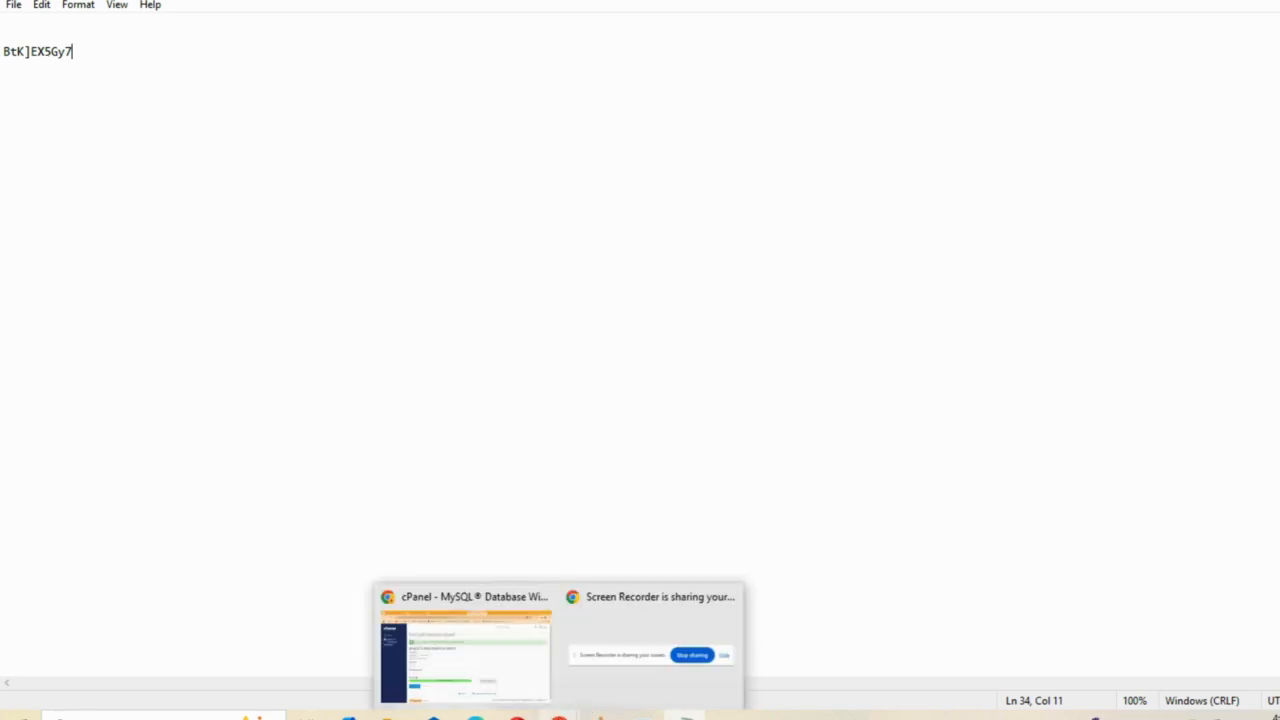
{"action": "left_click", "coordinate": [534, 678]}
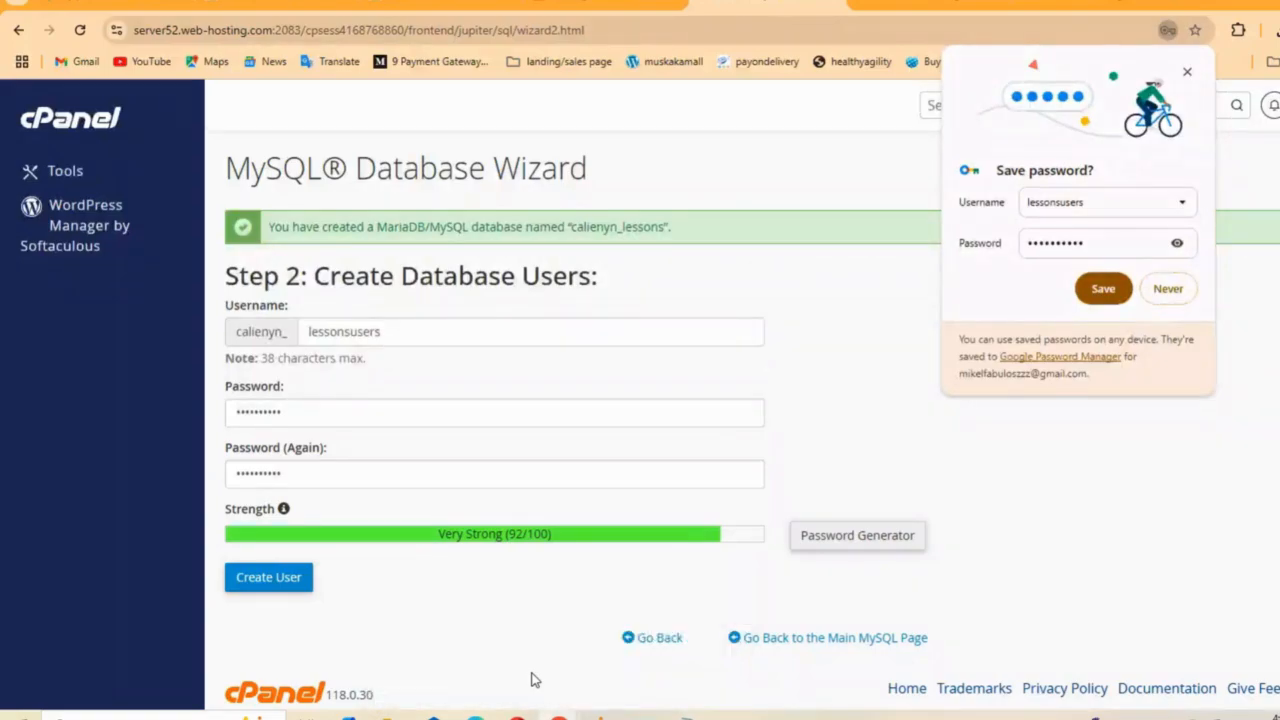
{"action": "left_click", "coordinate": [268, 578]}
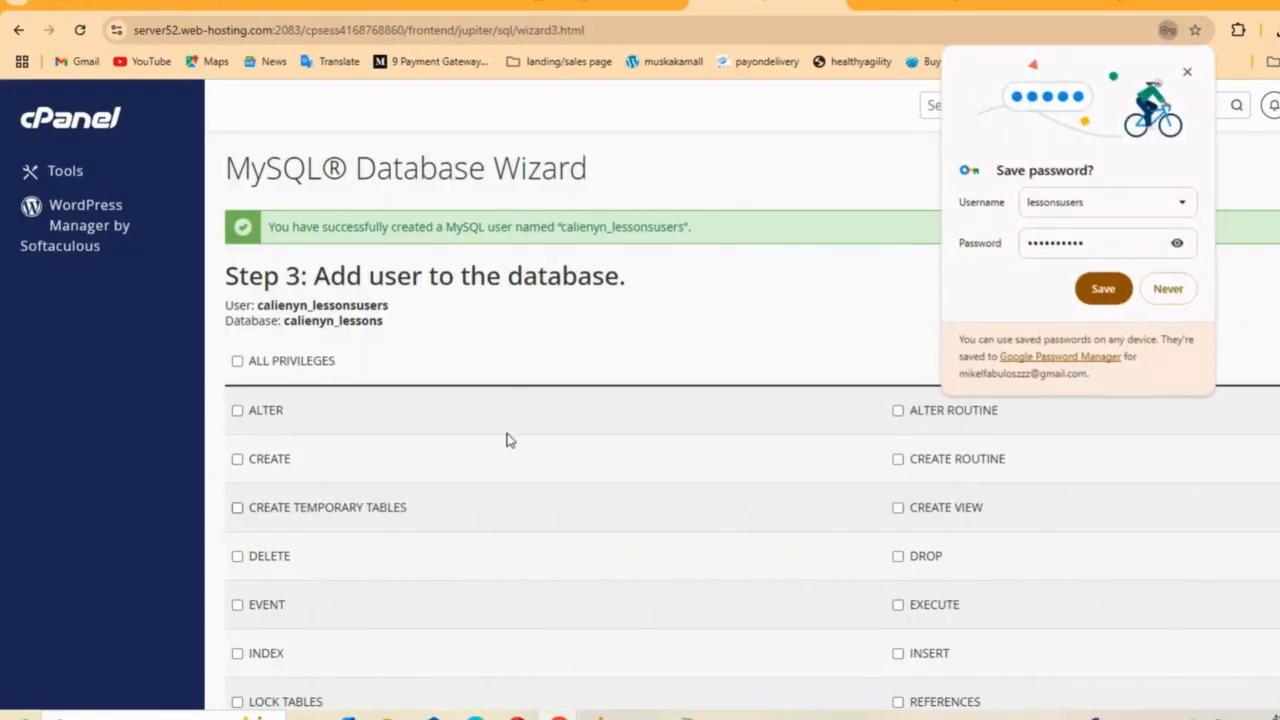
{"action": "left_click", "coordinate": [1187, 75]}
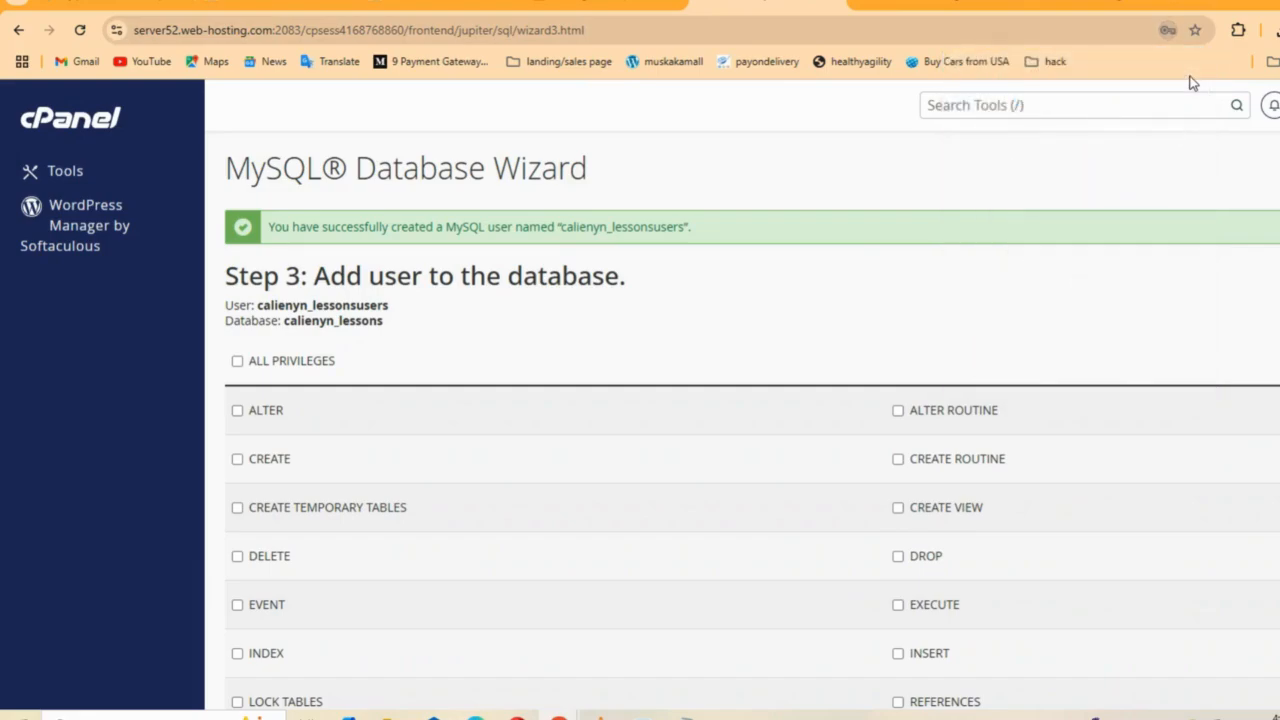
{"action": "left_click", "coordinate": [237, 362]}
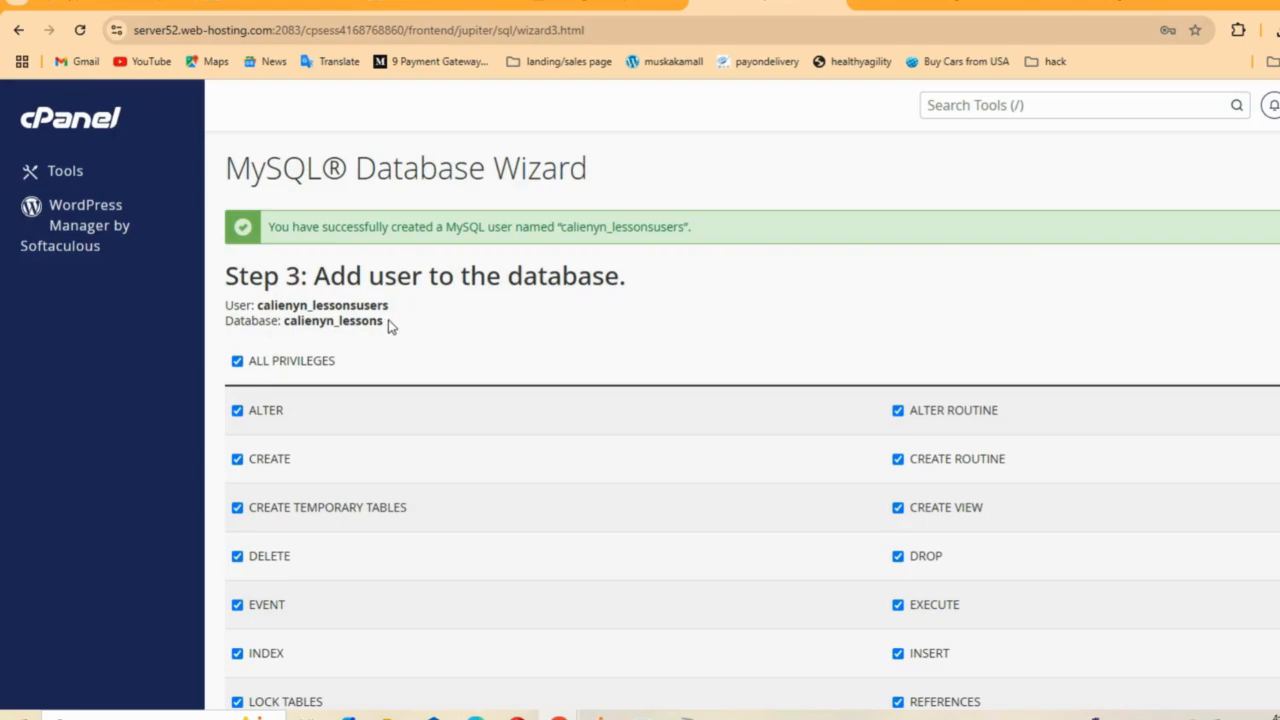
Copy the user and database names from the wizard into Notepad, on new lines below the saved password
{"action": "left_click_drag", "start_coordinate": [396, 327], "coordinate": [228, 306]}
{"action": "key", "text": "ctrl+c"}
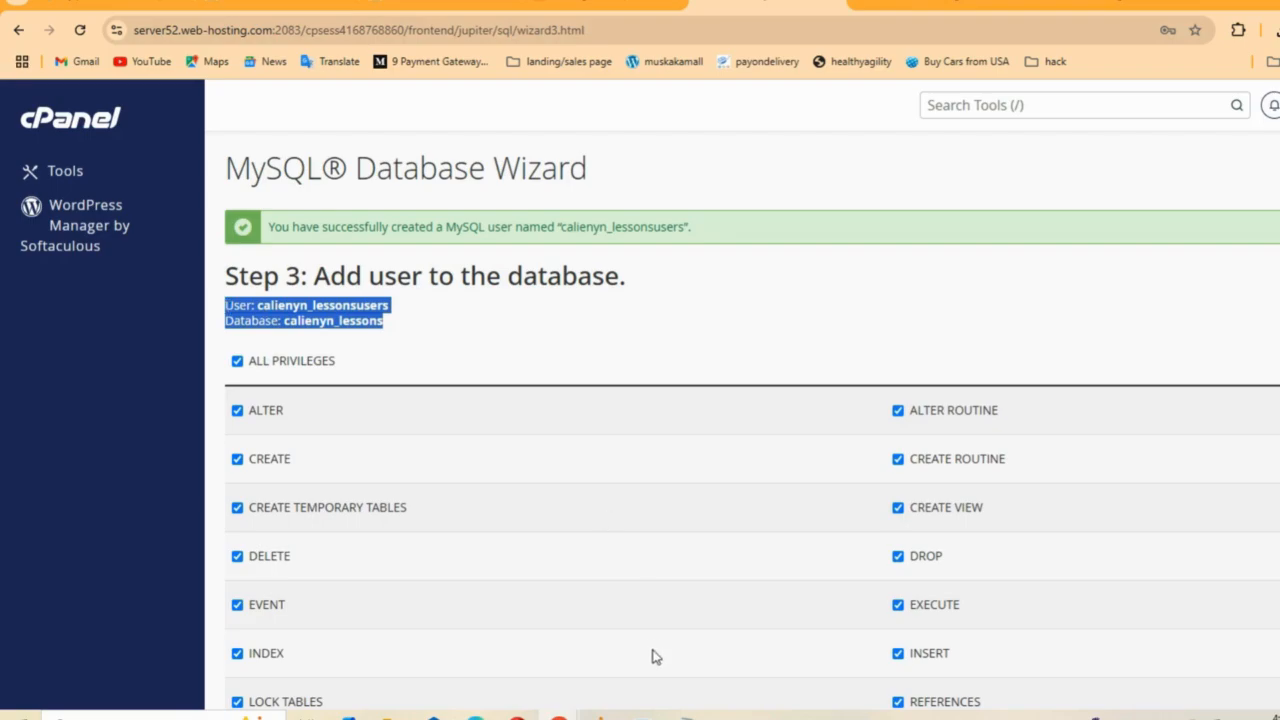
{"action": "left_click", "coordinate": [684, 716]}
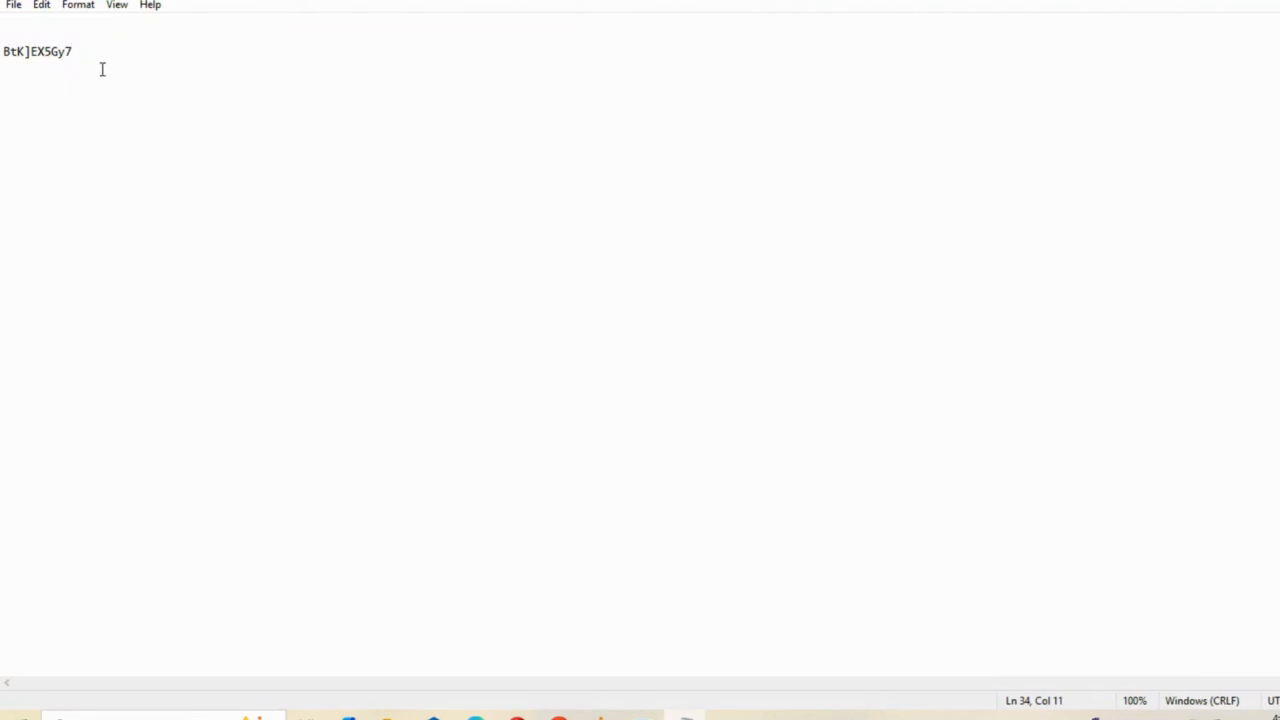
{"action": "key", "text": "Return"}
{"action": "key", "text": "ctrl+v"}
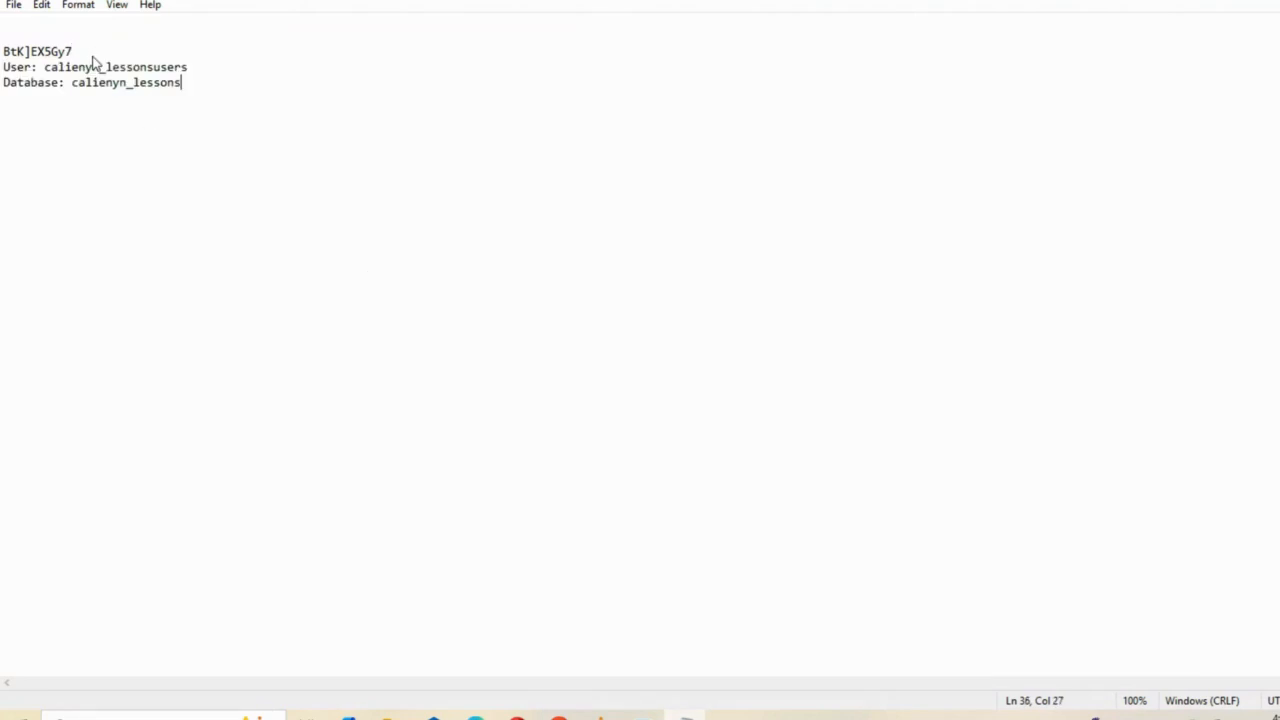
{"action": "key", "text": "ctrl+End"}
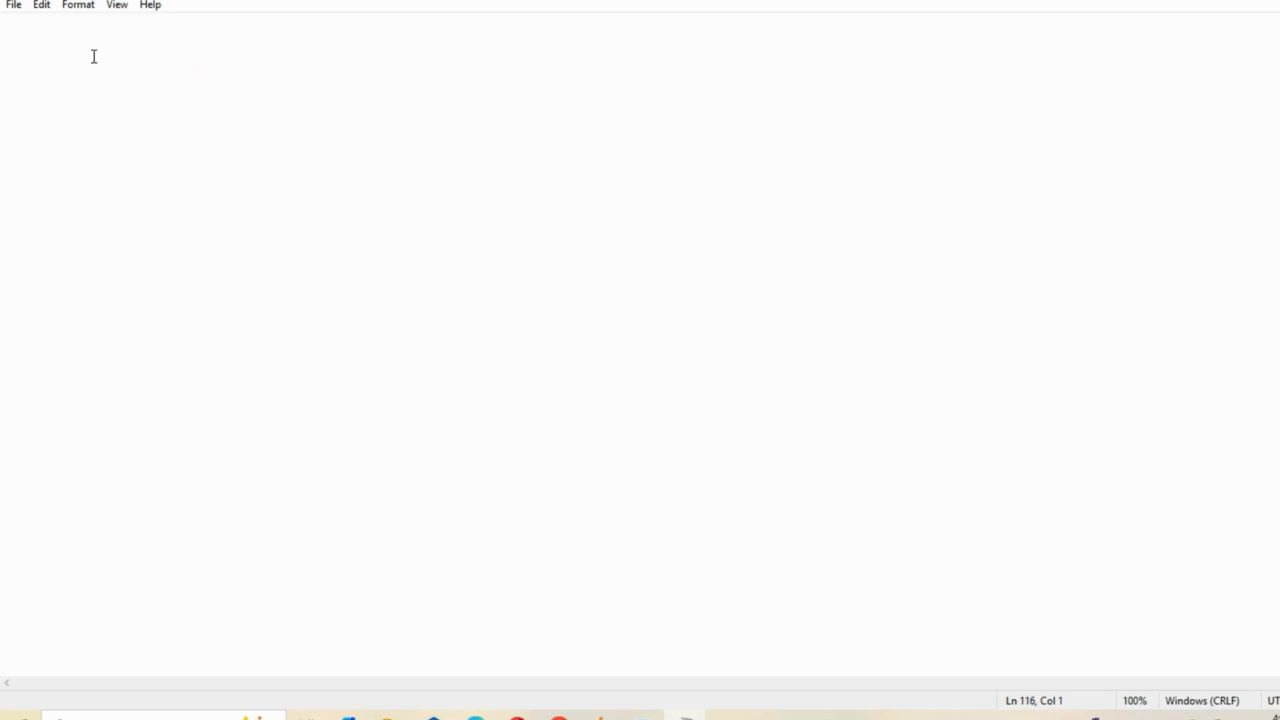
{"action": "key", "text": "Page_Up"}
{"action": "key", "text": "Page_Up"}
{"action": "key", "text": "shift+Down"}
{"action": "key", "text": "shift+Down"}
{"action": "key", "text": "shift+End"}
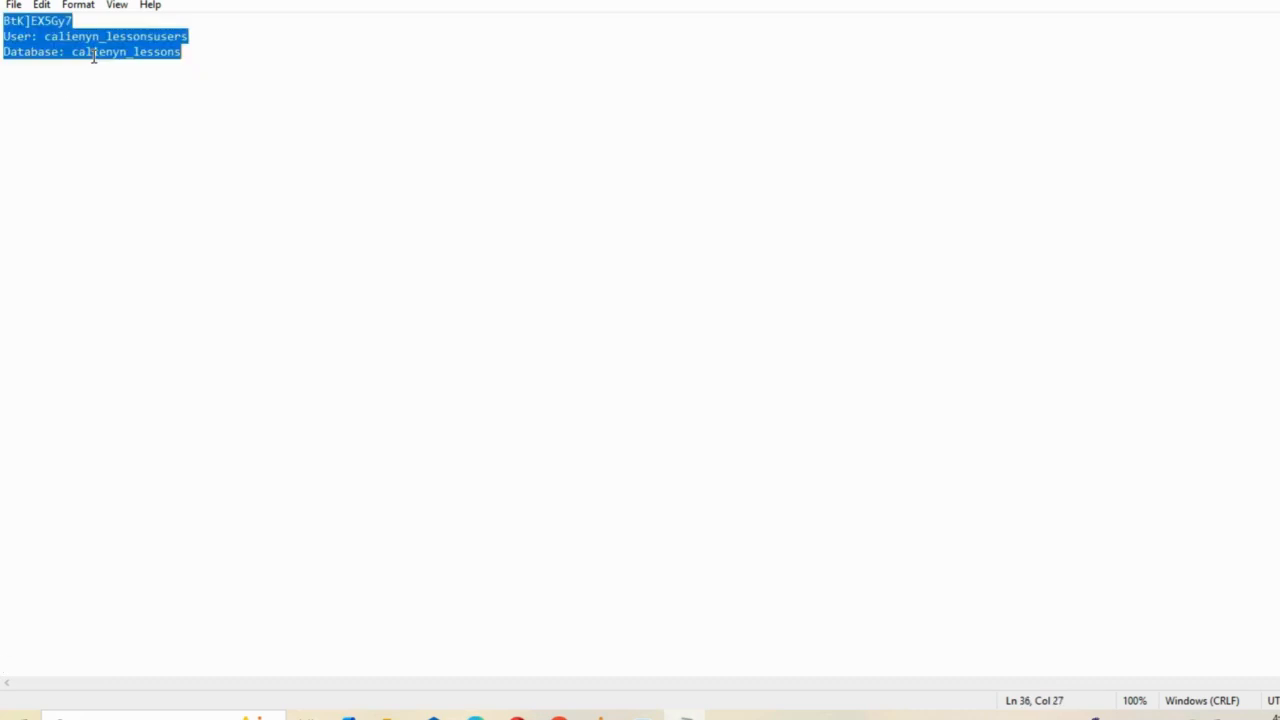
{"action": "left_click", "coordinate": [206, 55]}
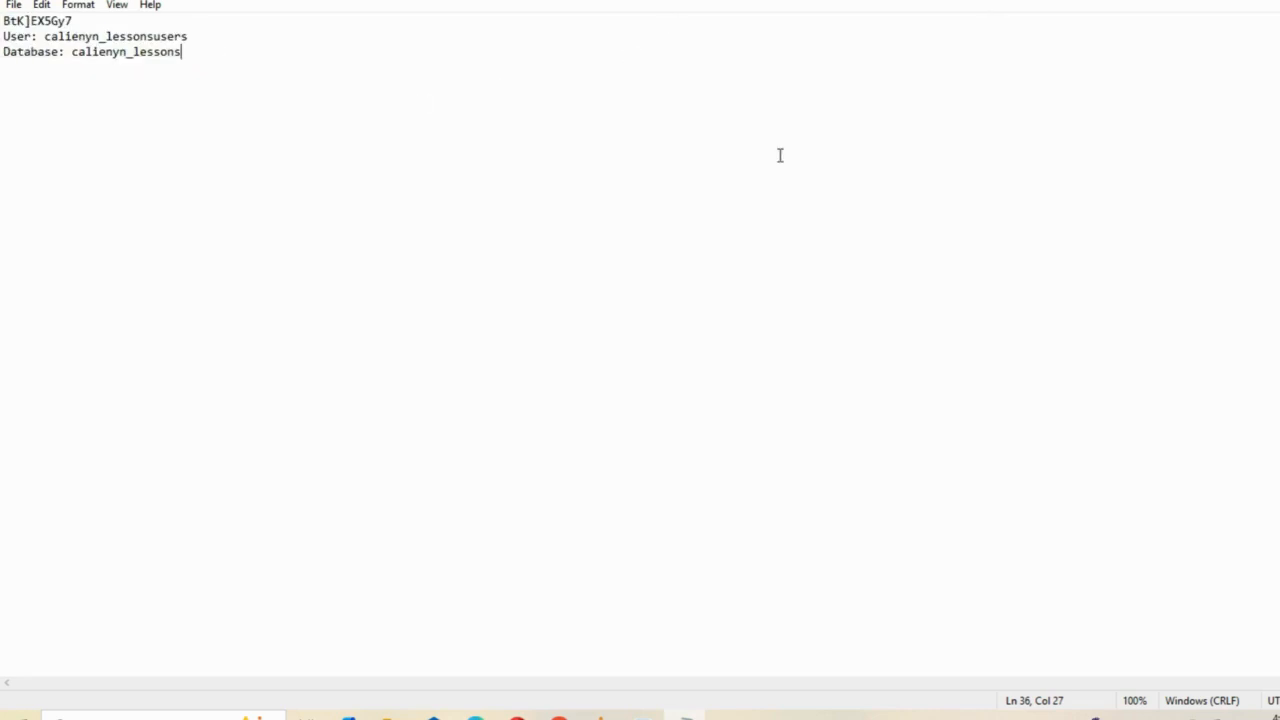
Return to cPanel in Chrome and add the user to the database with the selected privileges
{"action": "mouse_move", "coordinate": [558, 716]}
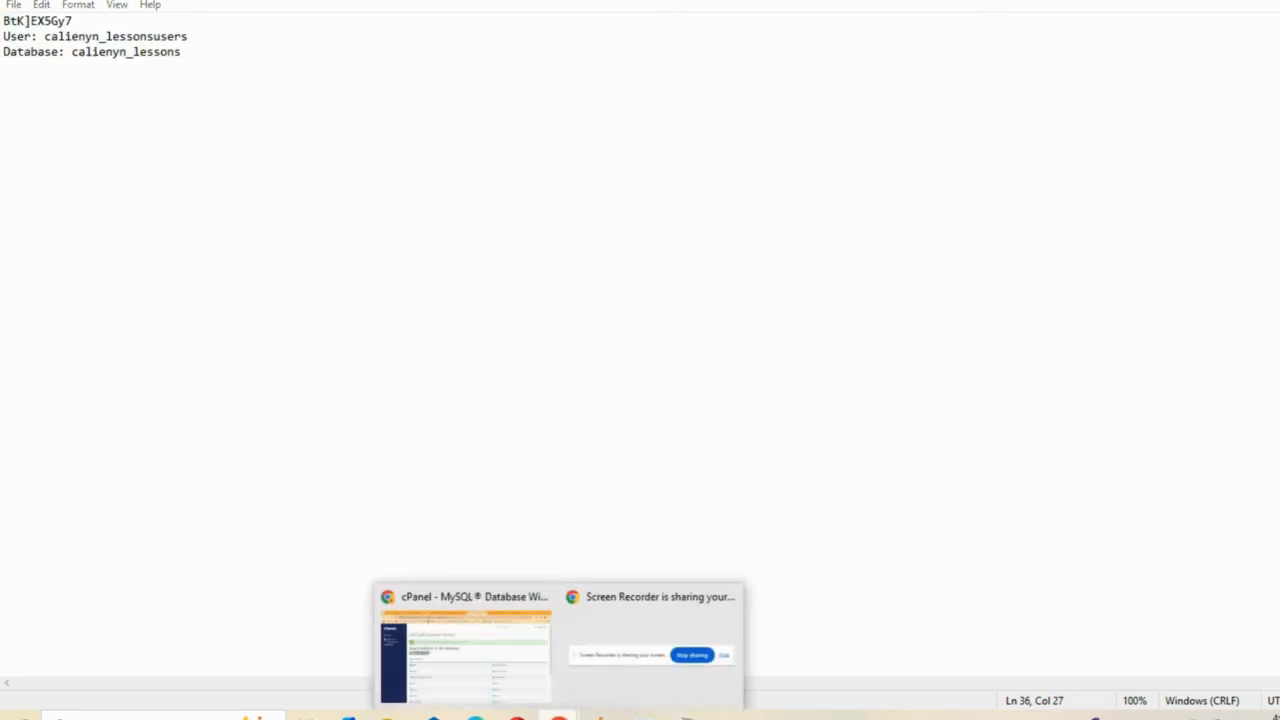
{"action": "left_click", "coordinate": [483, 678]}
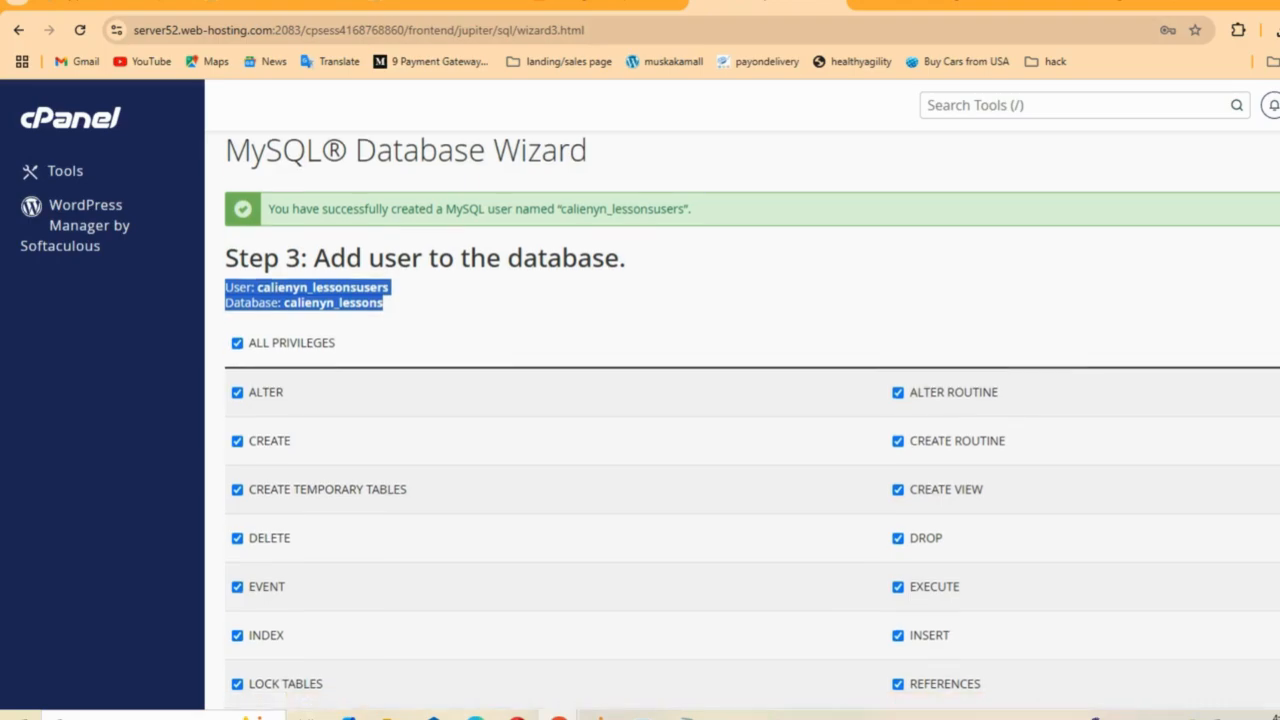
{"action": "scroll", "coordinate": [418, 576], "scroll_direction": "down", "scroll_amount": 4}
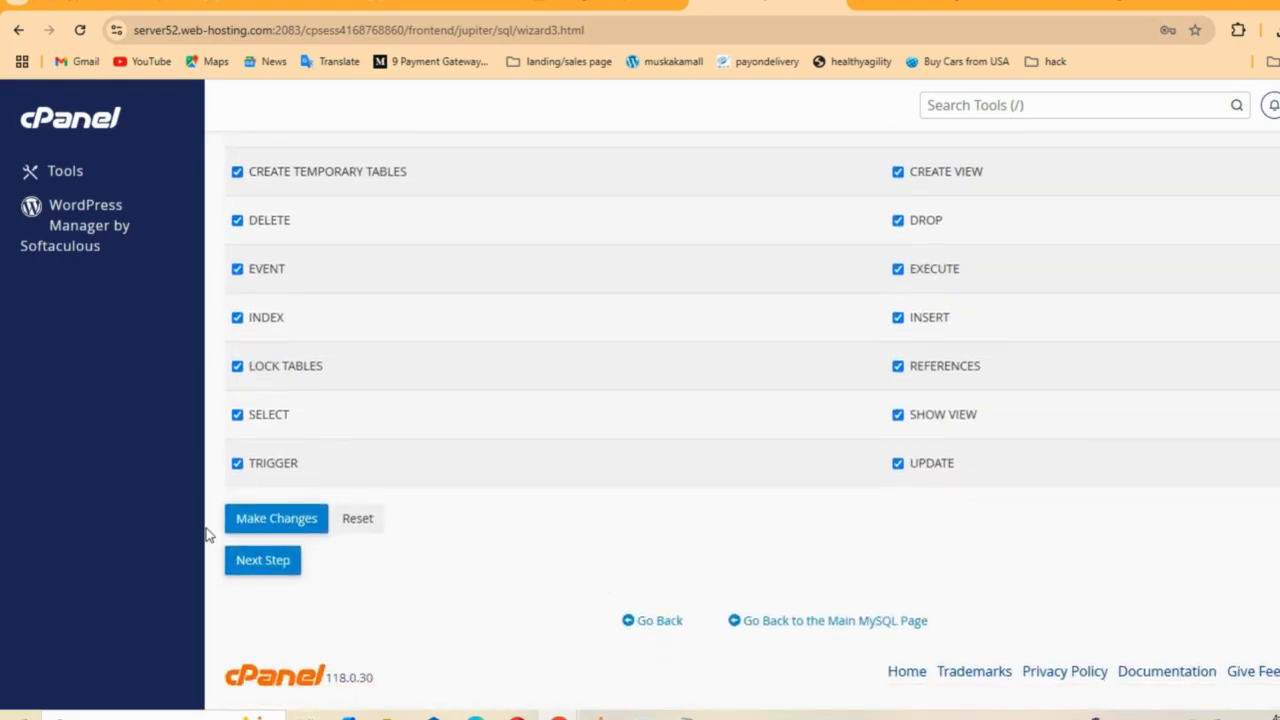
{"action": "left_click", "coordinate": [265, 568]}
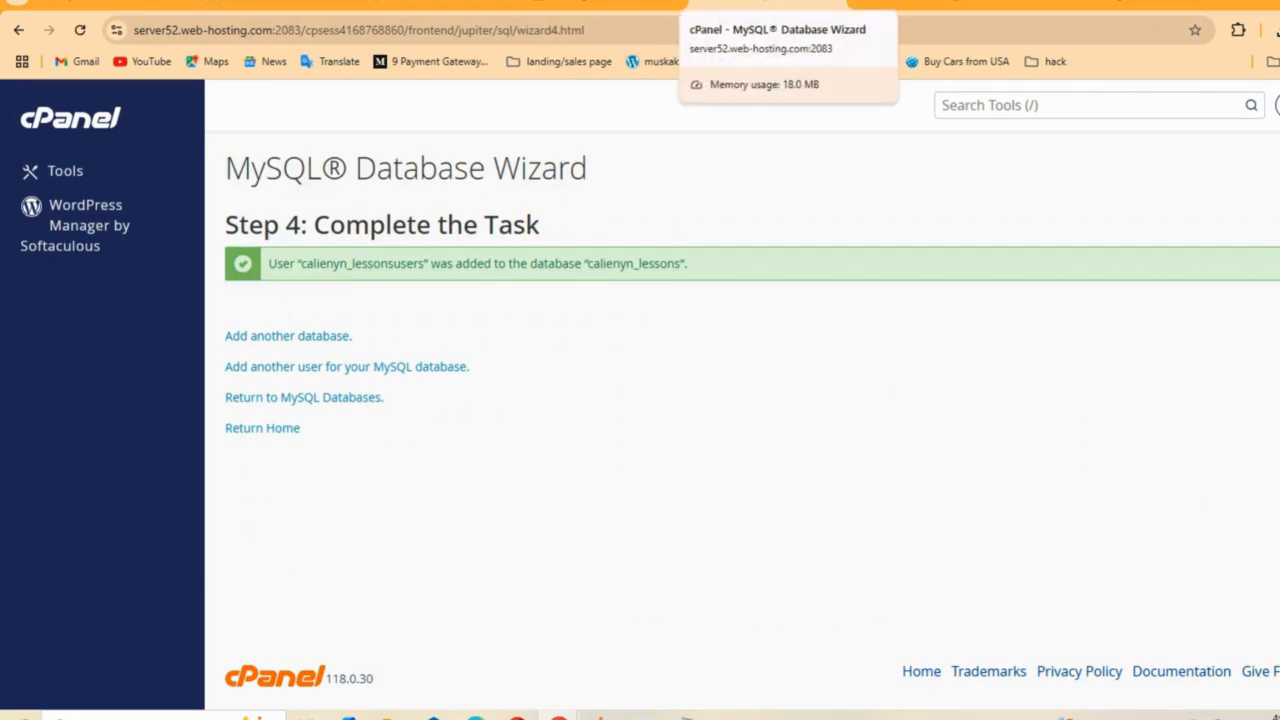
{"action": "left_click", "coordinate": [91, 130]}
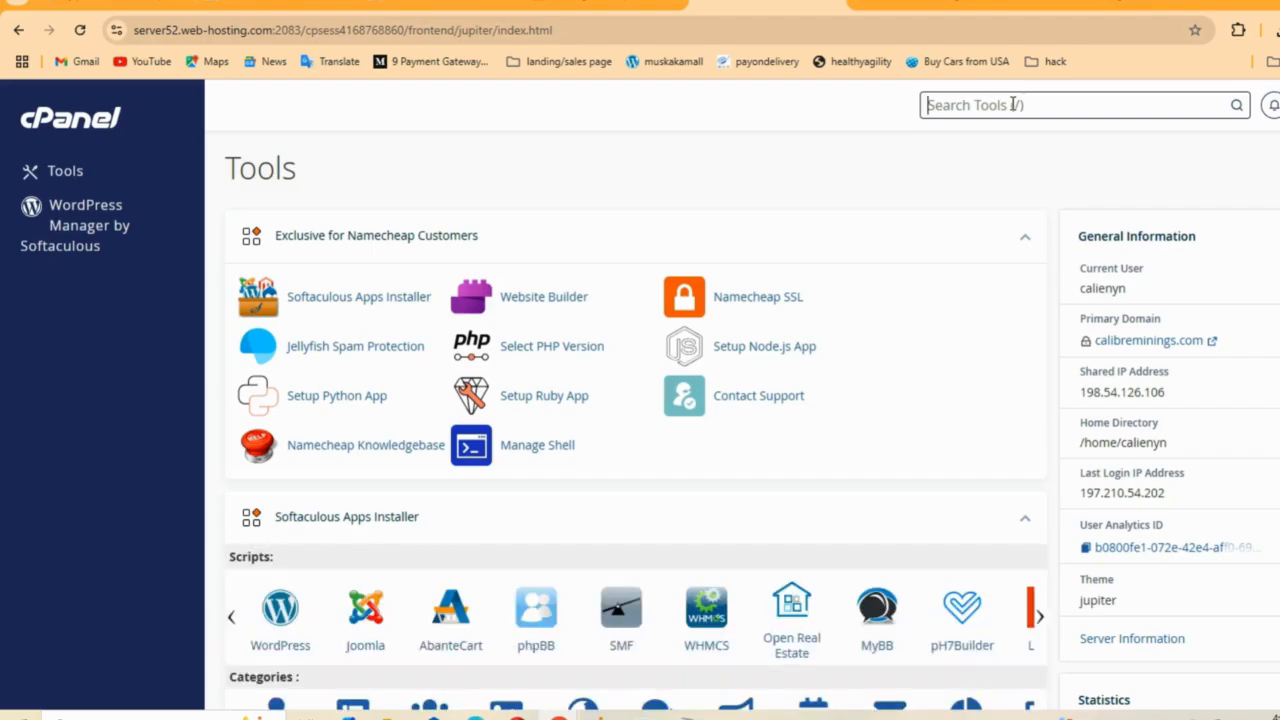
{"action": "type", "text": "email"}
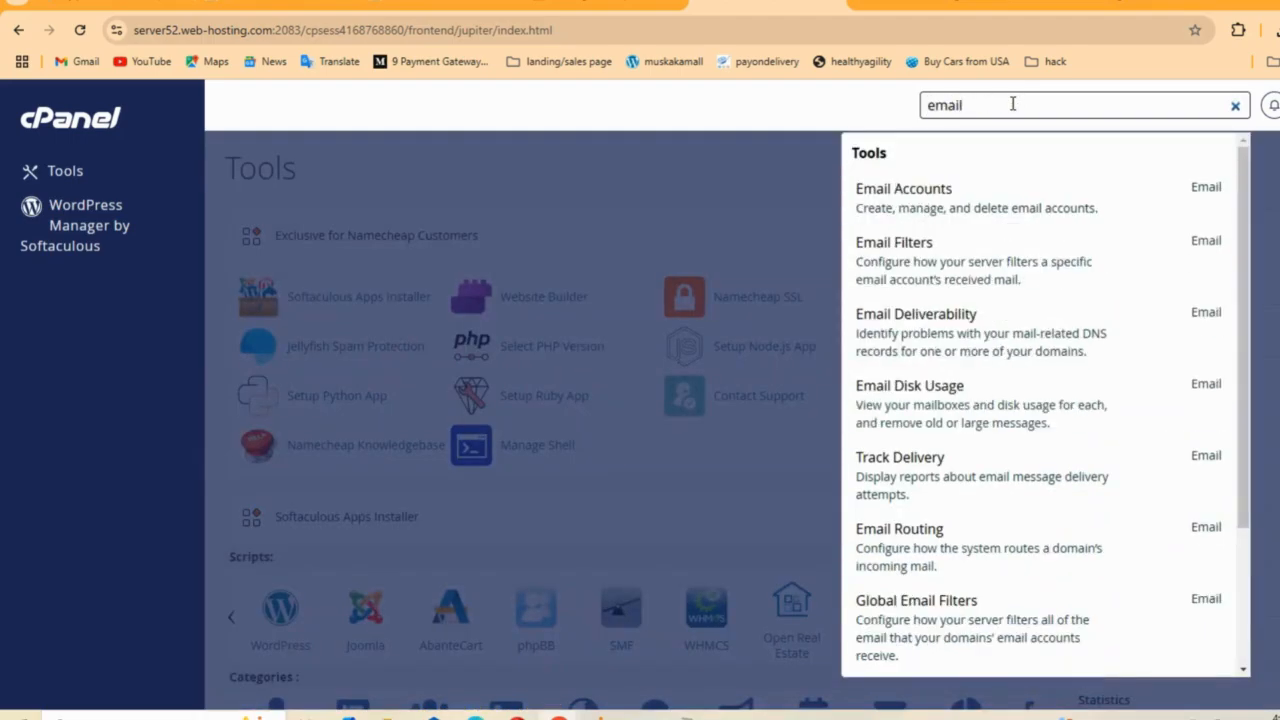
{"action": "left_click", "coordinate": [924, 205]}
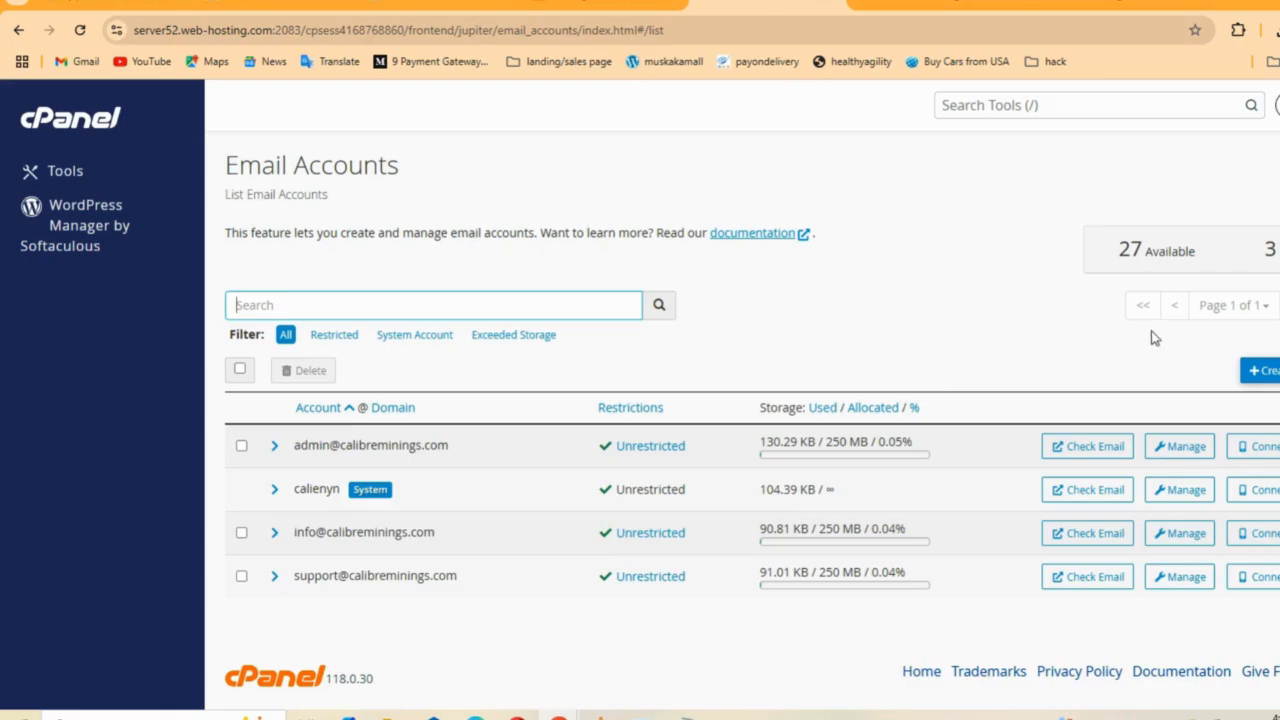
{"action": "left_click", "coordinate": [1262, 371]}
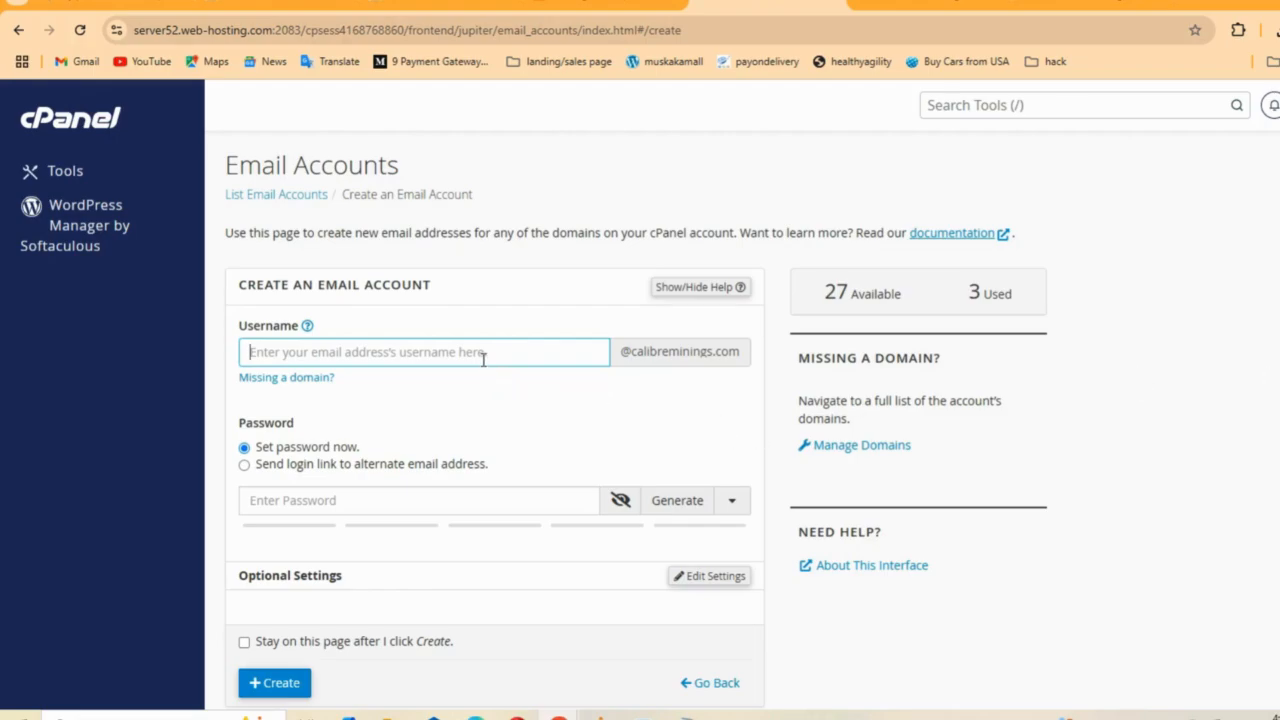
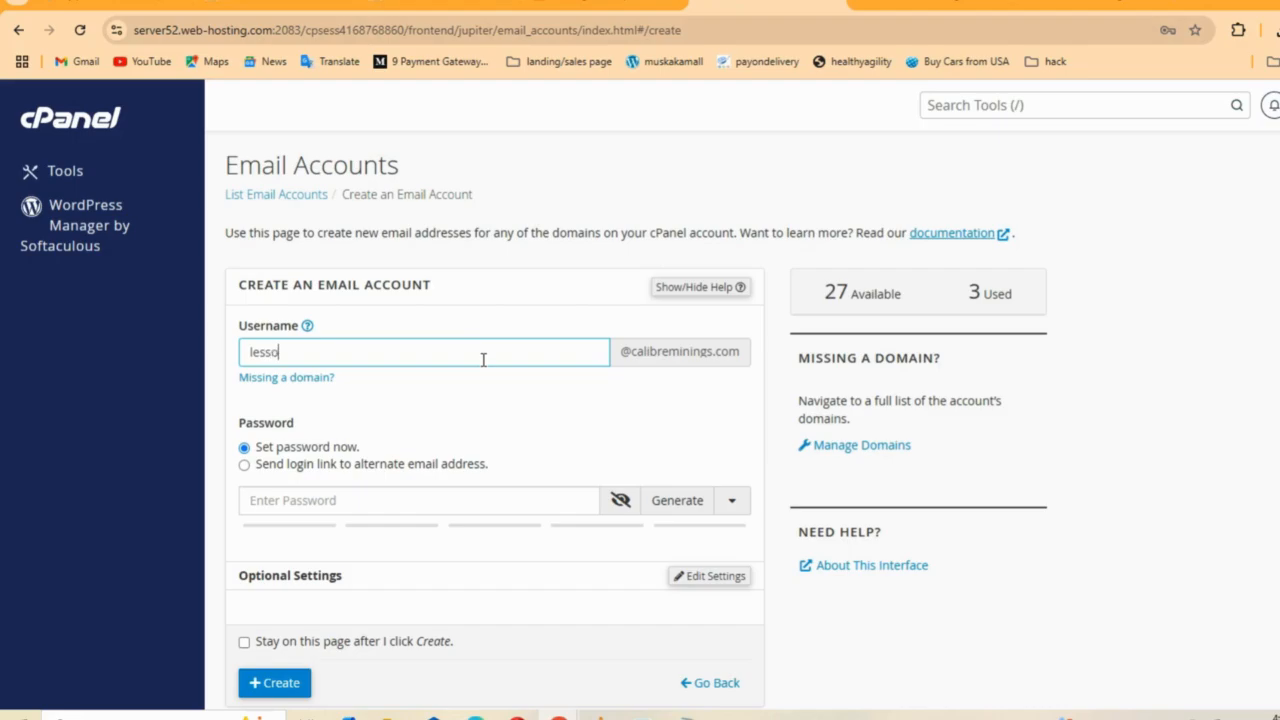
Try a generated password with an altered ending for the new email account, and clear the password field
{"action": "left_click", "coordinate": [670, 510]}
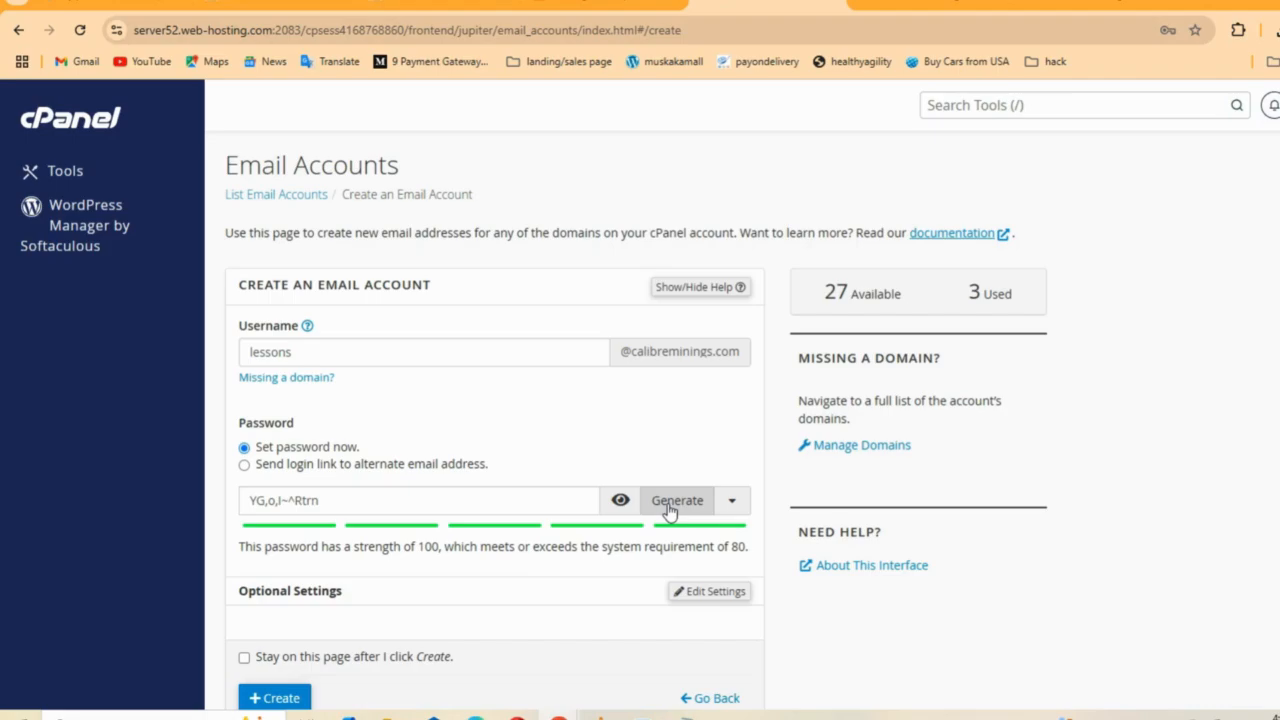
{"action": "left_click", "coordinate": [670, 510]}
{"action": "left_click", "coordinate": [669, 510]}
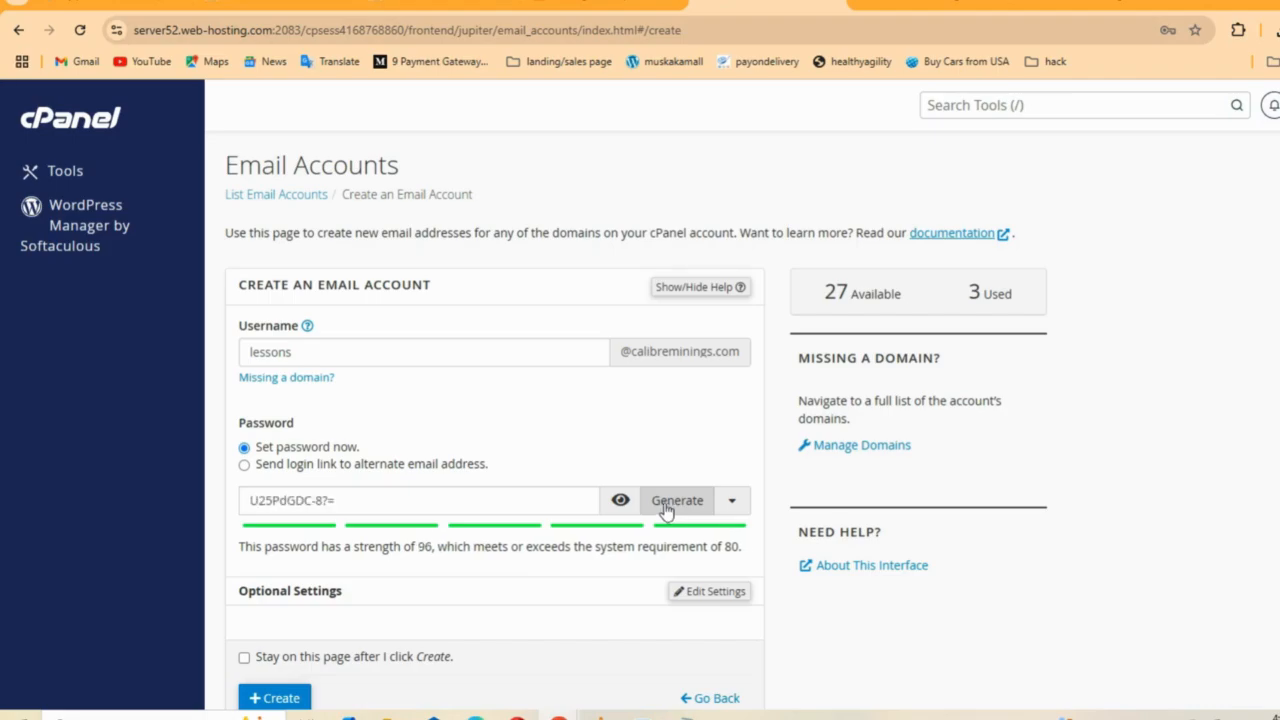
{"action": "left_click", "coordinate": [443, 500]}
{"action": "key", "text": "BackSpace"}
{"action": "key", "text": "BackSpace"}
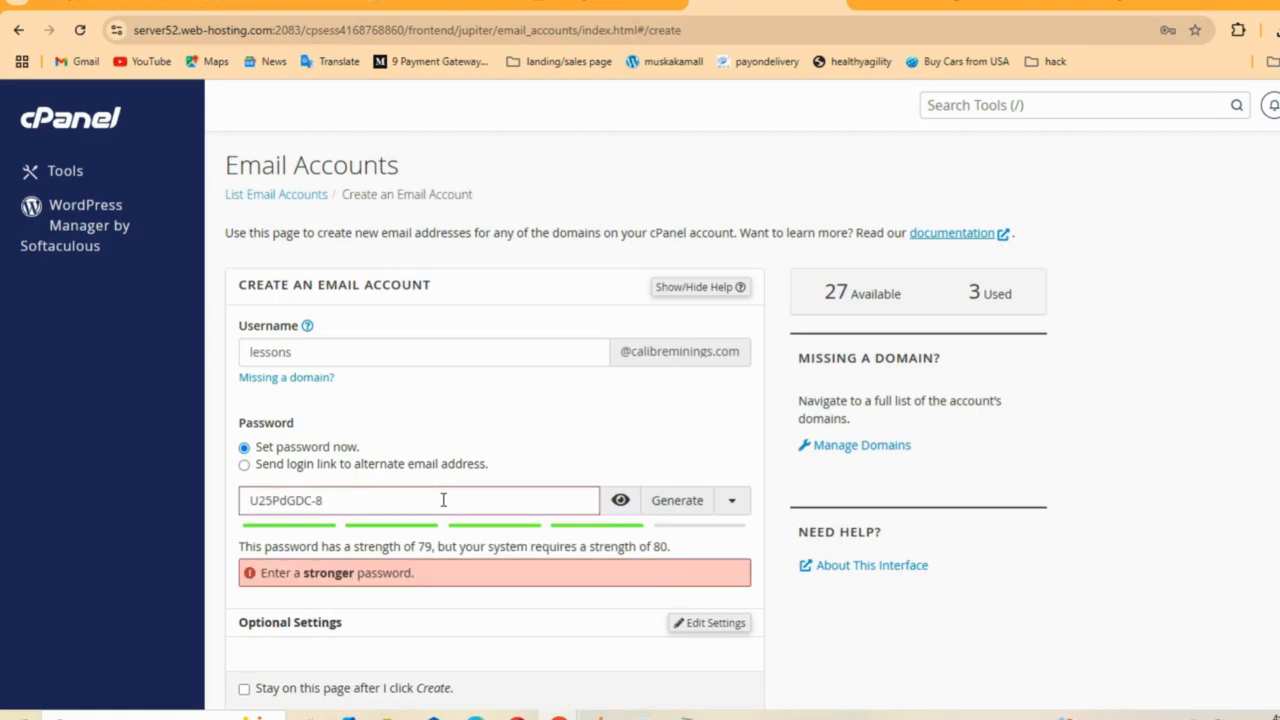
{"action": "key", "text": "BackSpace"}
{"action": "key", "text": "BackSpace"}
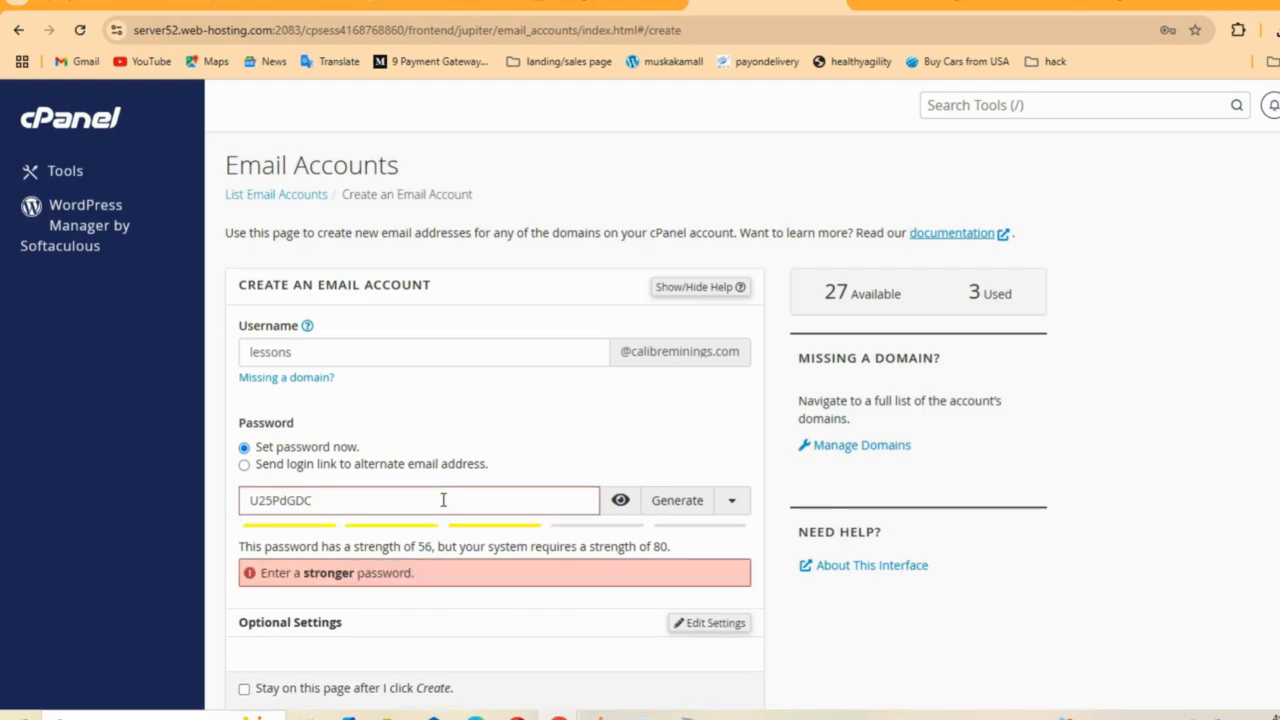
{"action": "type", "text": "@"}
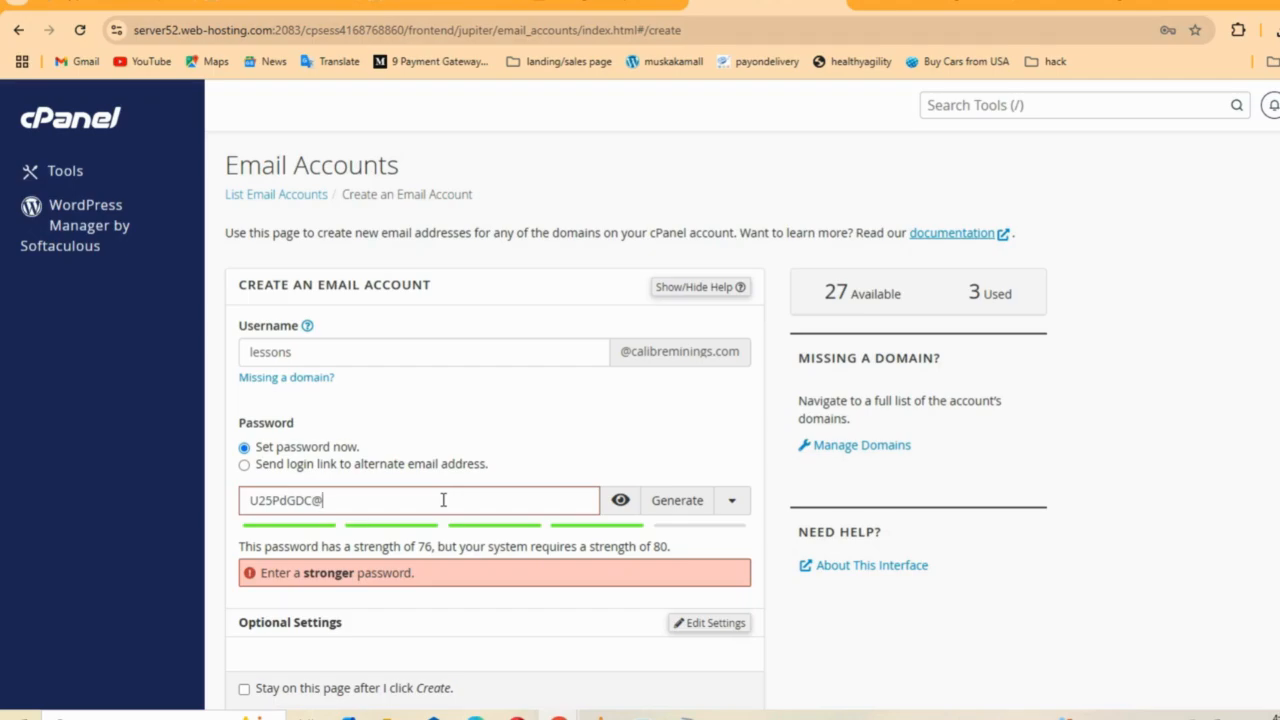
{"action": "key", "text": "BackSpace"}
{"action": "key", "text": "BackSpace"}
{"action": "key", "text": "BackSpace"}
{"action": "key", "text": "BackSpace"}
{"action": "key", "text": "BackSpace"}
{"action": "key", "text": "BackSpace"}
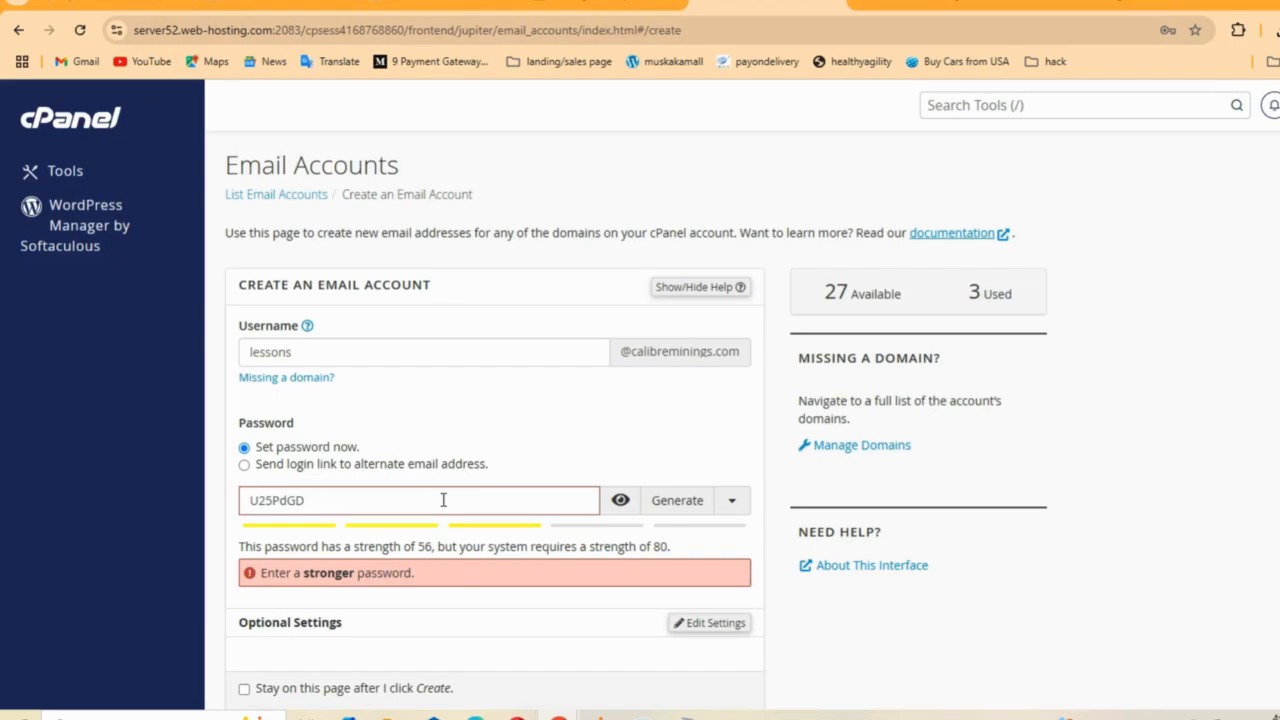
{"action": "key", "text": "BackSpace"}
{"action": "key", "text": "BackSpace"}
{"action": "key", "text": "BackSpace"}
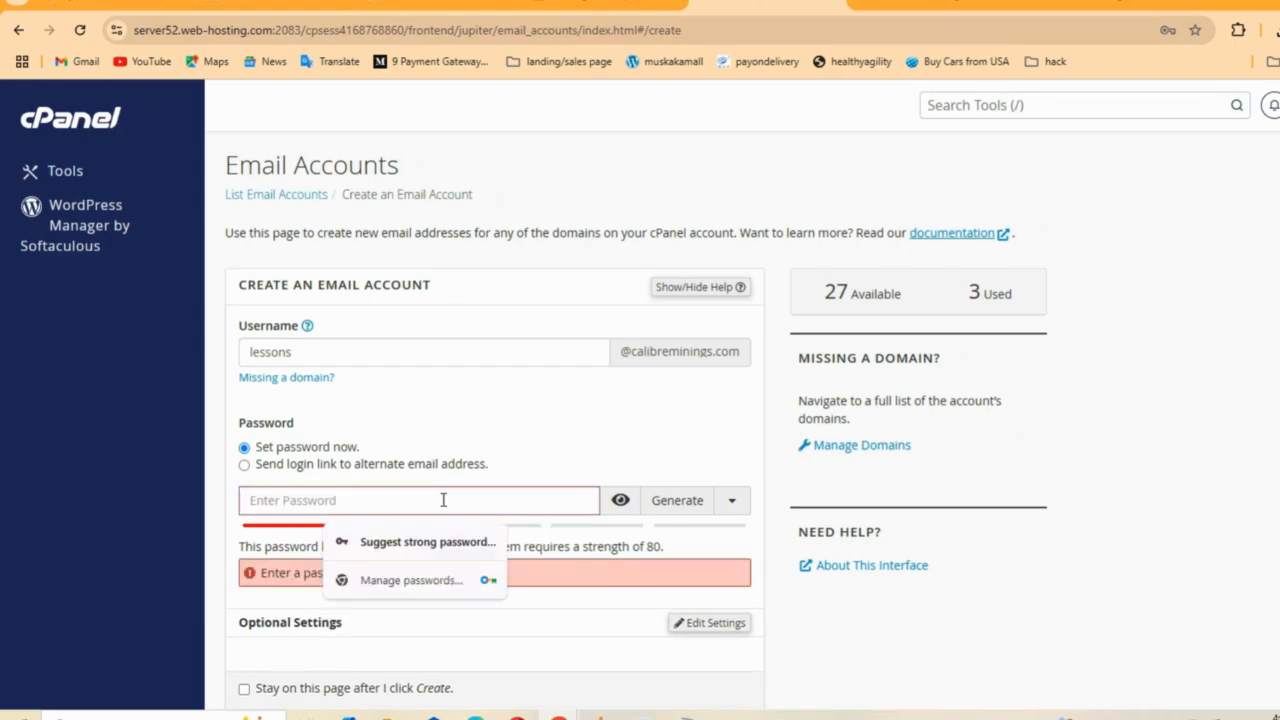
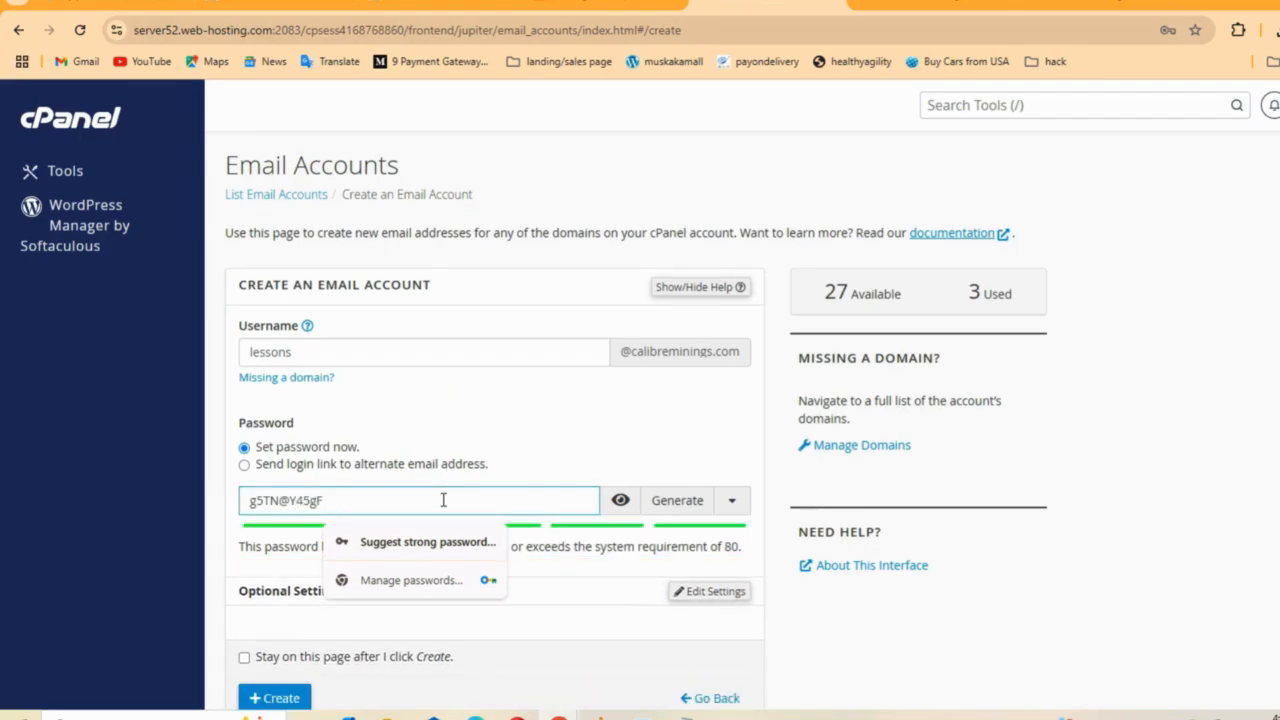
Enter a custom strong password for the new email account and dismiss the browser's password suggestions
{"action": "left_click", "coordinate": [852, 656]}
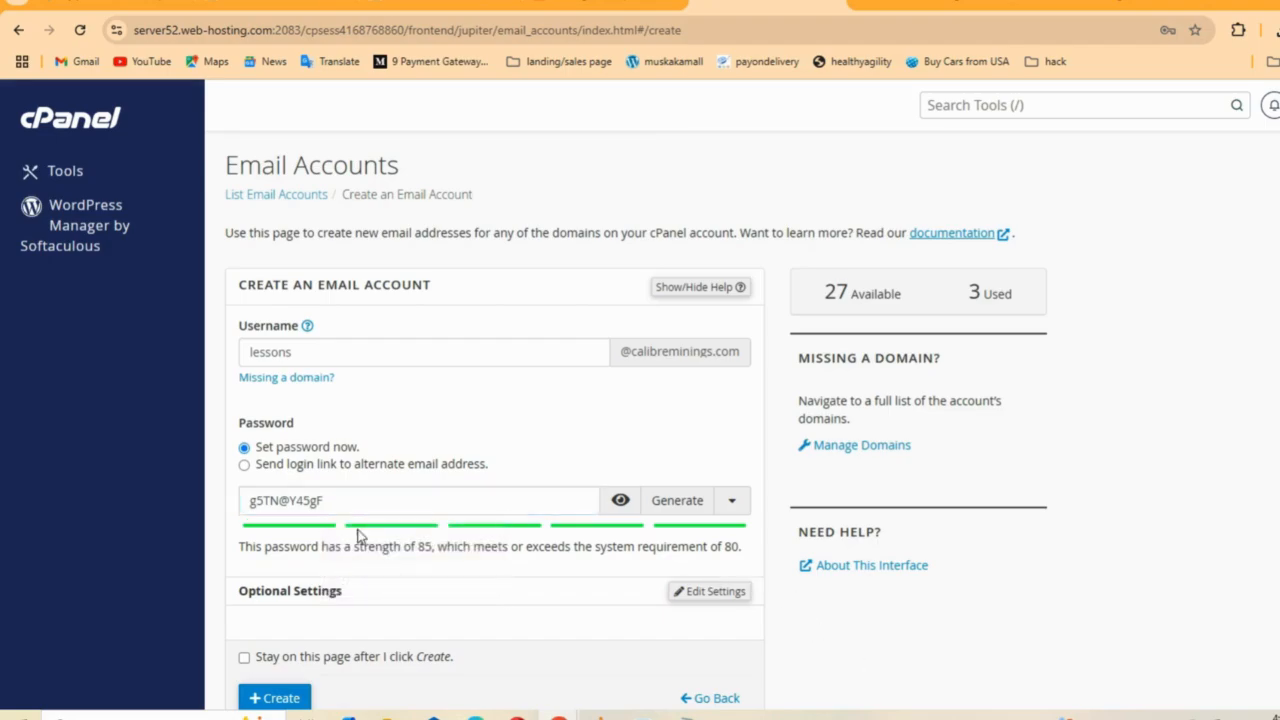
Copy the email account password into Notepad under a new EMAIL heading, a few lines below the database details
{"action": "left_click_drag", "start_coordinate": [328, 500], "coordinate": [250, 500]}
{"action": "key", "text": "ctrl+c"}
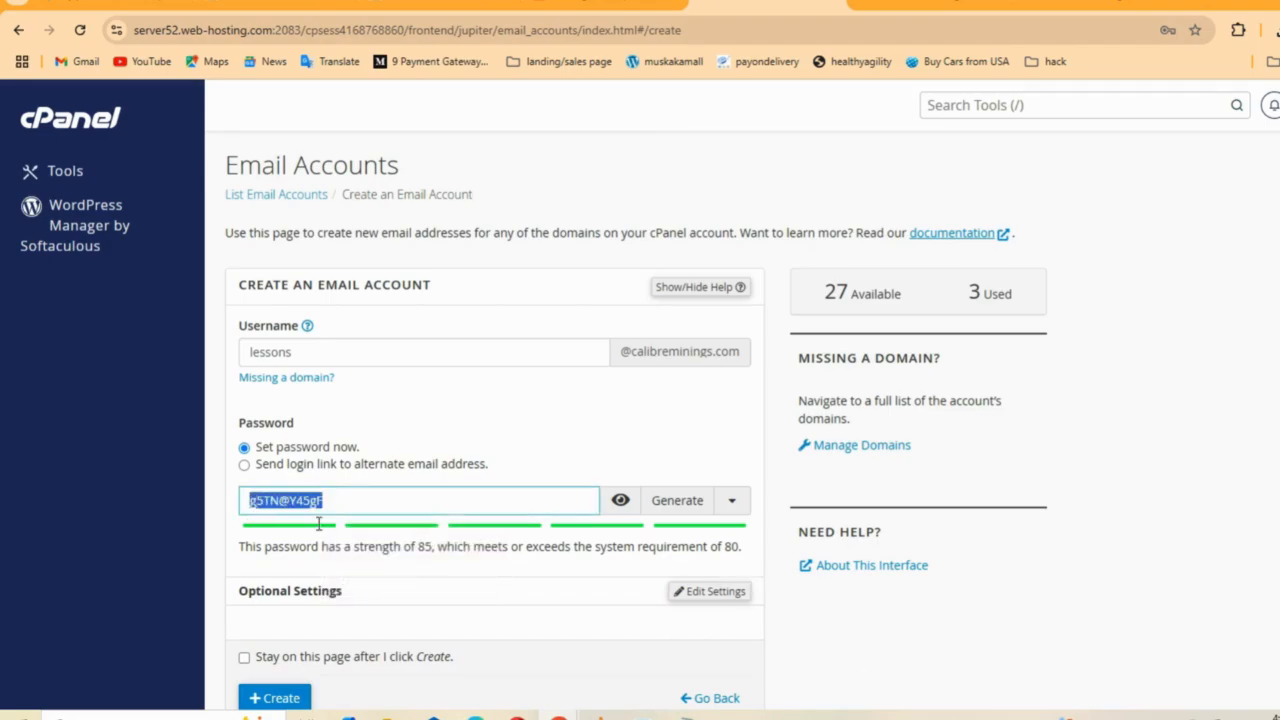
{"action": "left_click", "coordinate": [687, 716]}
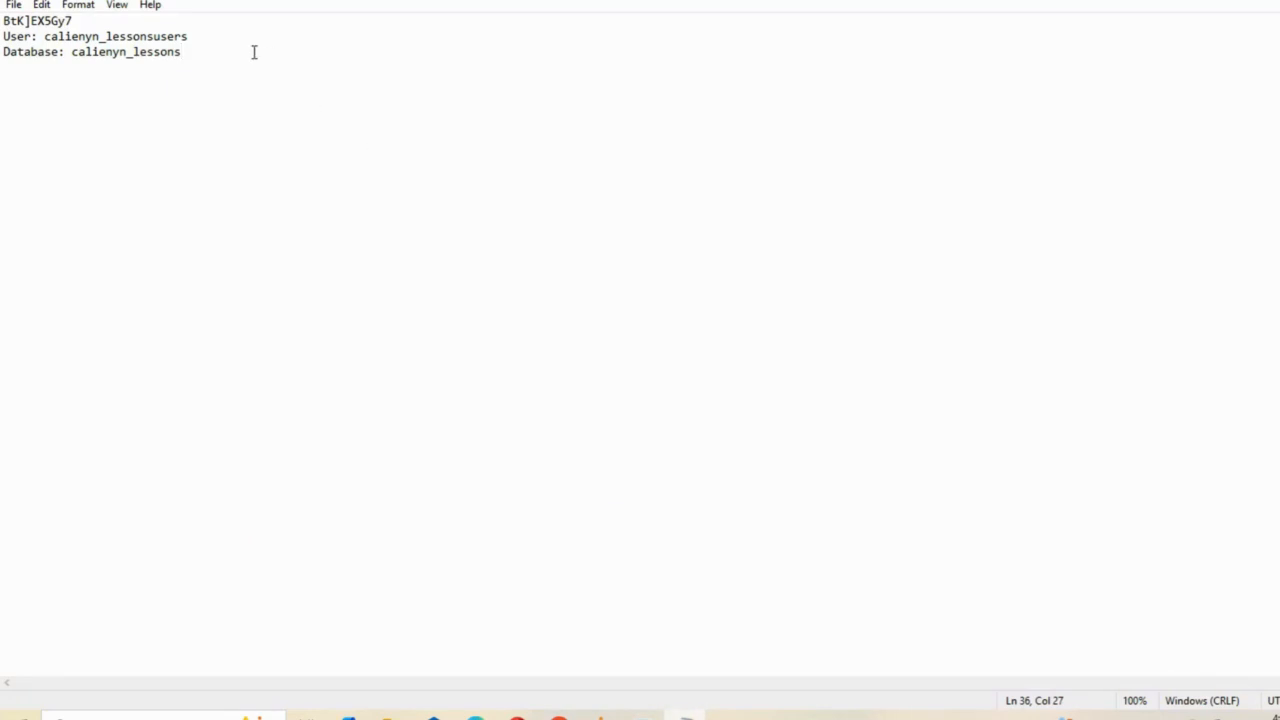
{"action": "key", "text": "Return"}
{"action": "key", "text": "Return"}
{"action": "key", "text": "Return"}
{"action": "key", "text": "Return"}
{"action": "type", "text": "EMAIL"}
{"action": "key", "text": "Return"}
{"action": "key", "text": "Return"}
{"action": "key", "text": "ctrl+v"}
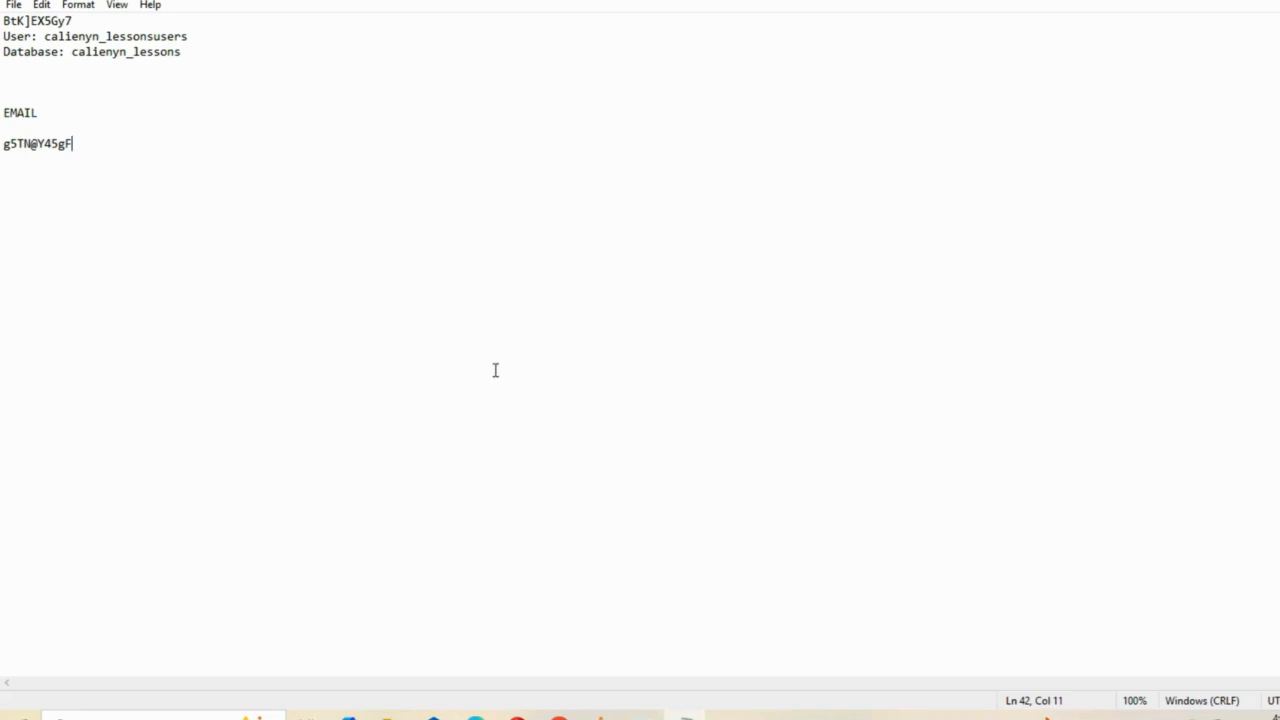
Switch back to cPanel, create the lessons email account, and dismiss the browser's offer to save the password
{"action": "mouse_move", "coordinate": [559, 716]}
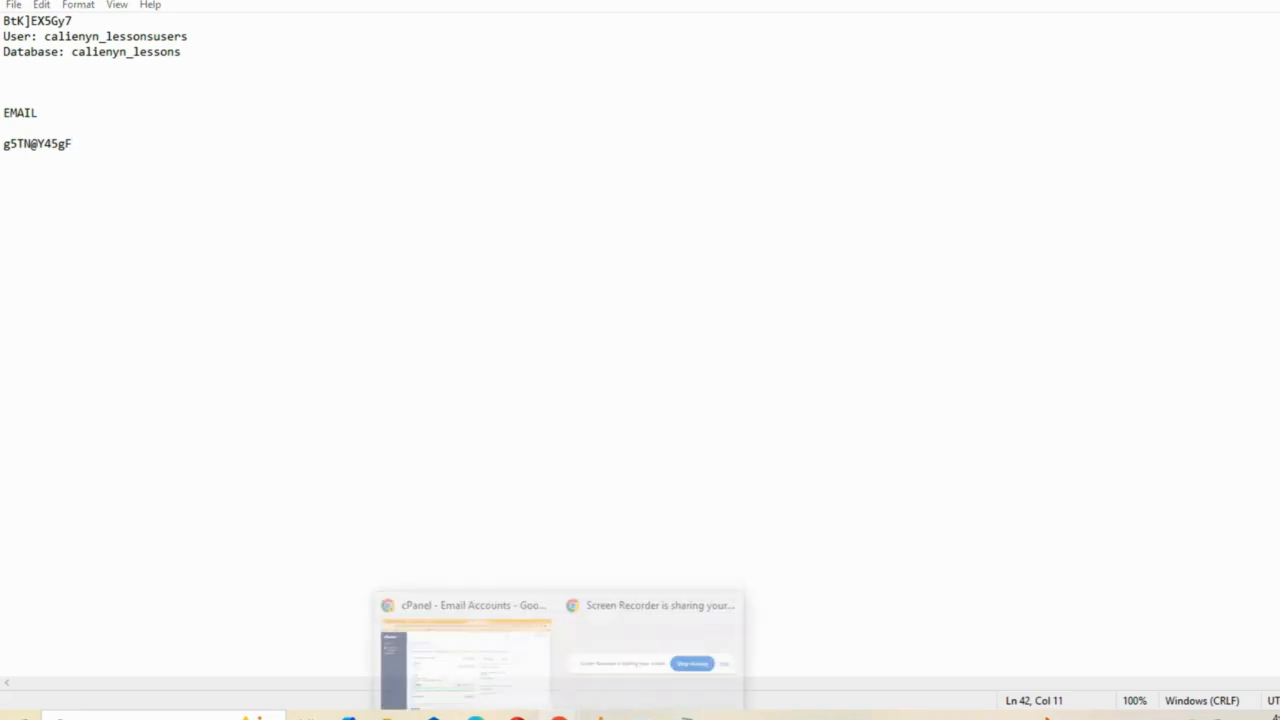
{"action": "left_click", "coordinate": [445, 676]}
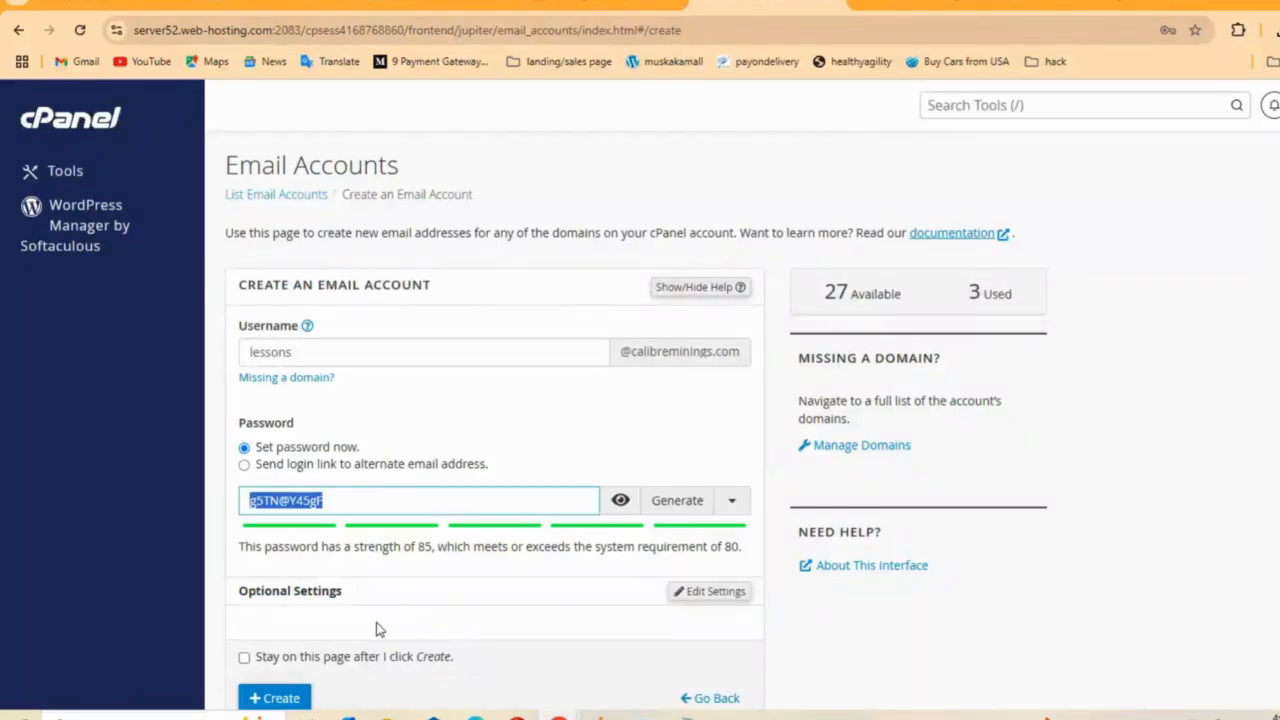
{"action": "left_click", "coordinate": [282, 700]}
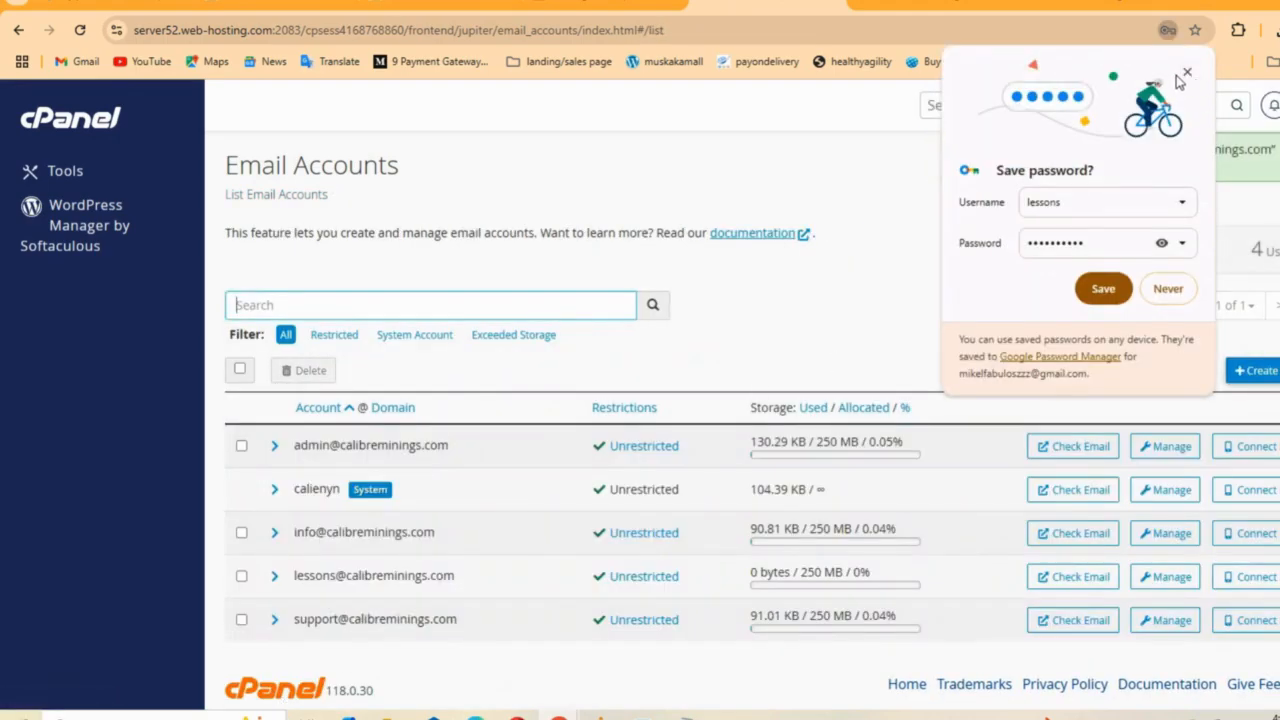
{"action": "left_click", "coordinate": [1187, 76]}
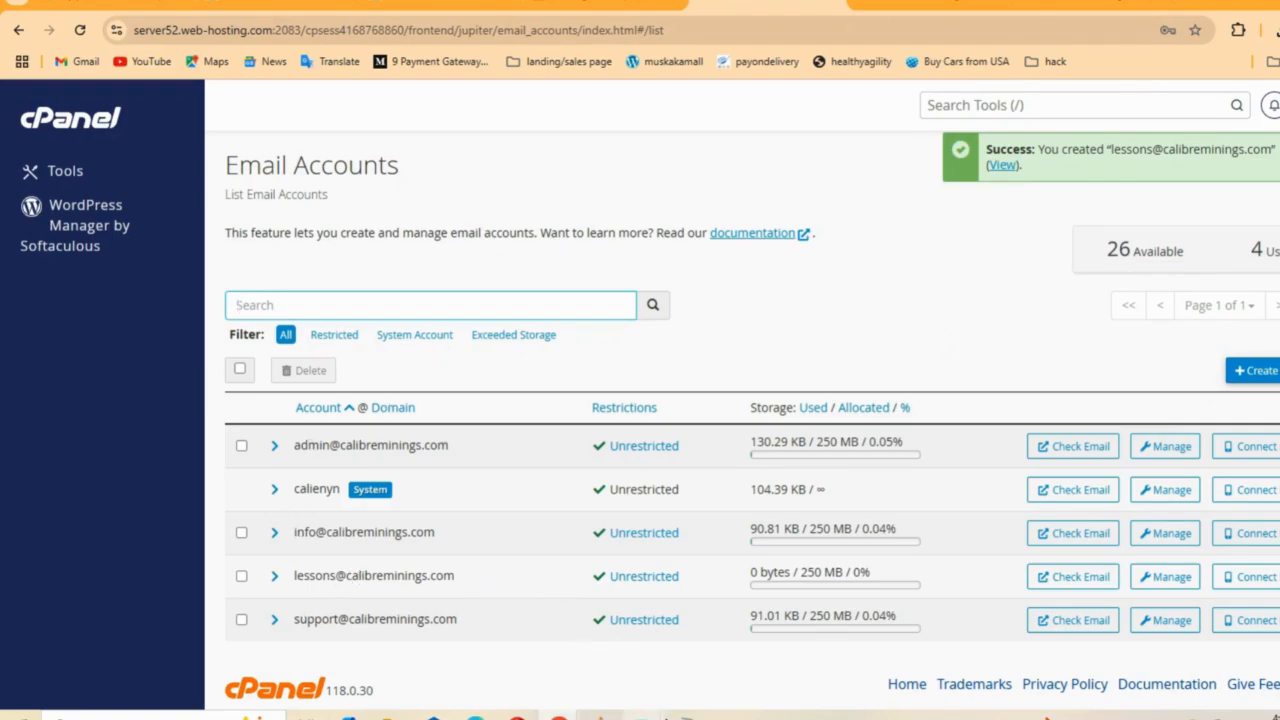
In Notepad, add a line labelled Email with the new account's email address directly above the saved email password
{"action": "left_click", "coordinate": [683, 716]}
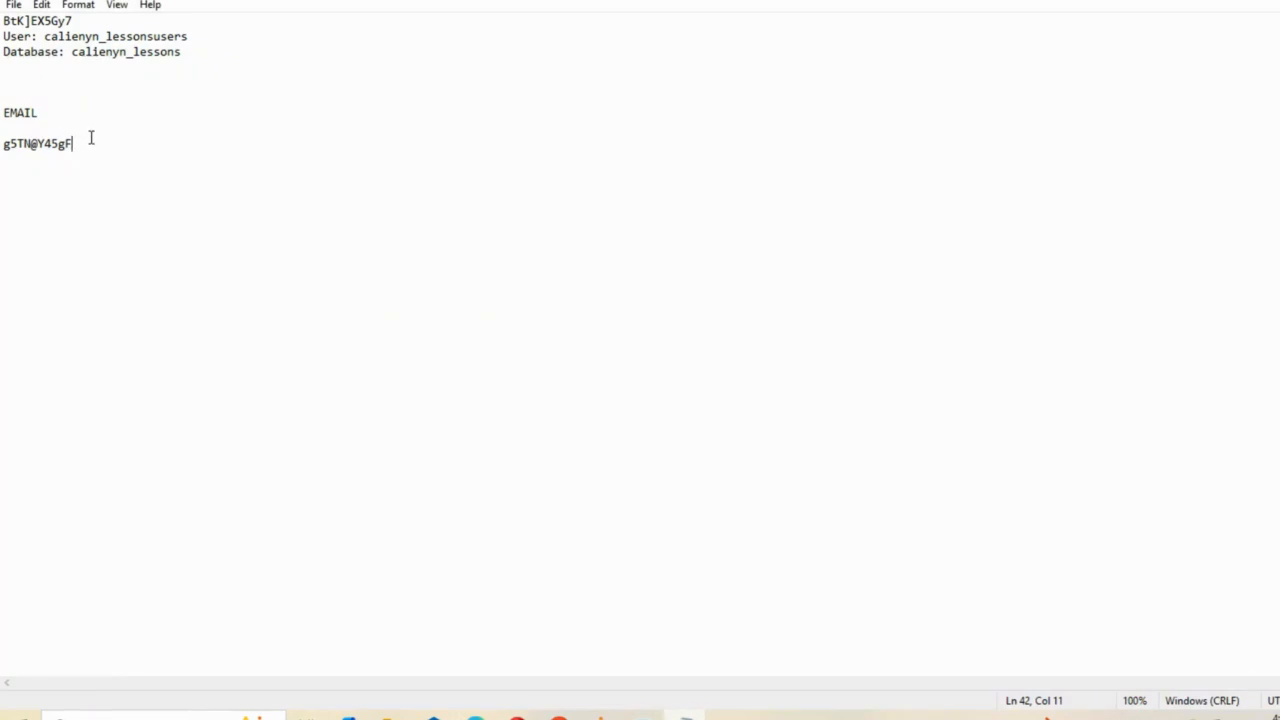
{"action": "left_click", "coordinate": [62, 128]}
{"action": "key", "text": "Return"}
{"action": "key", "text": "Return"}
{"action": "type", "text": "E"}
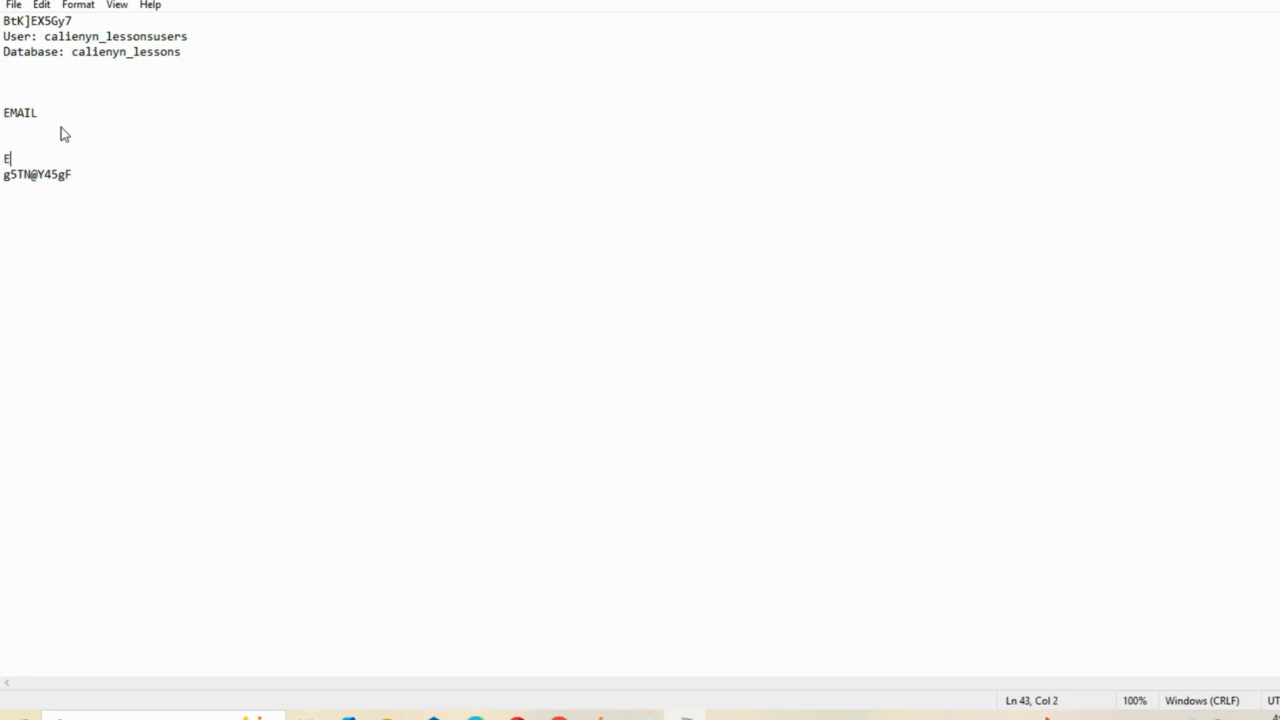
{"action": "type", "text": "mail "}
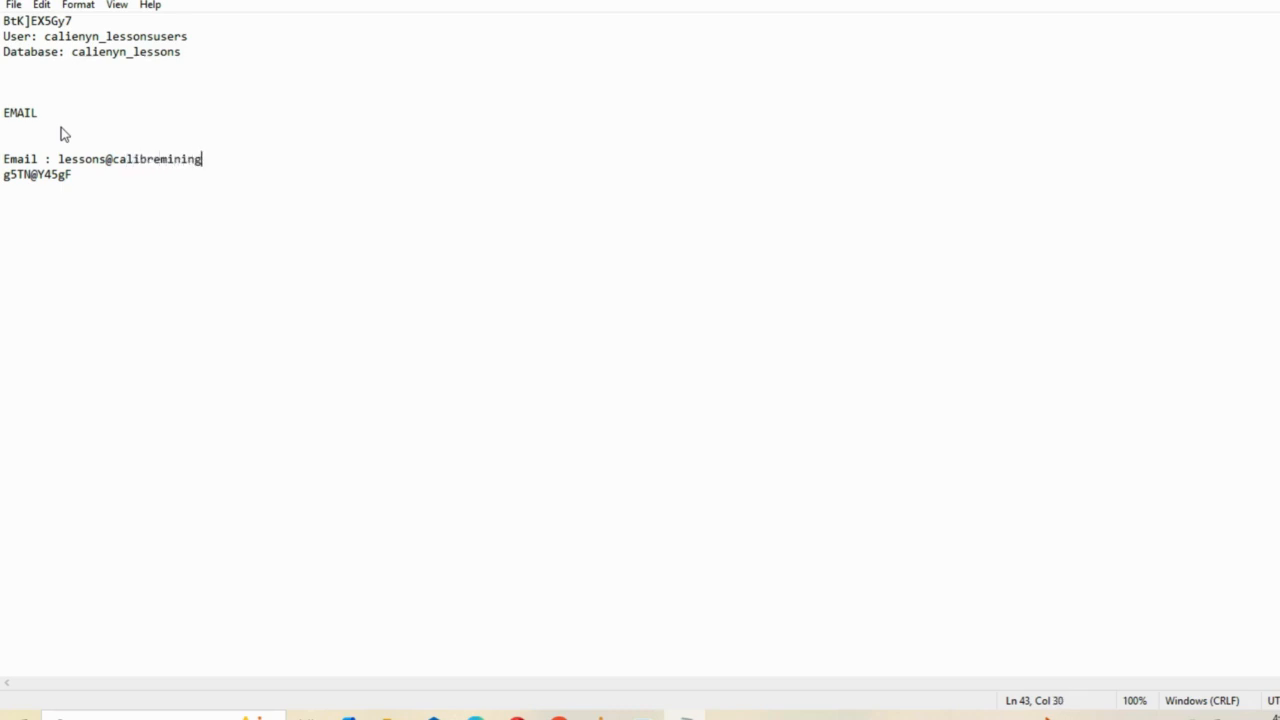
Return to the browser, check the Hyip Rio v2.4.zip upload, and go back to the public_html/lesson folder in File Manager
{"action": "mouse_move", "coordinate": [559, 712]}
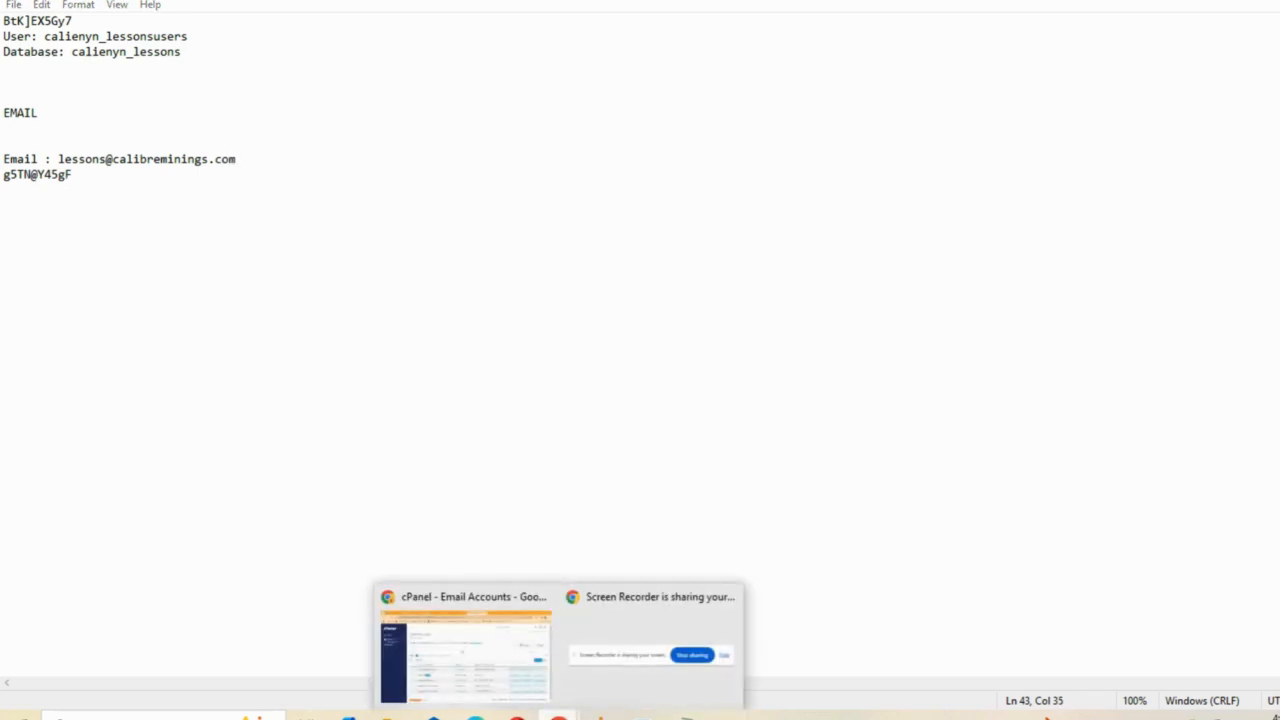
{"action": "left_click", "coordinate": [463, 647]}
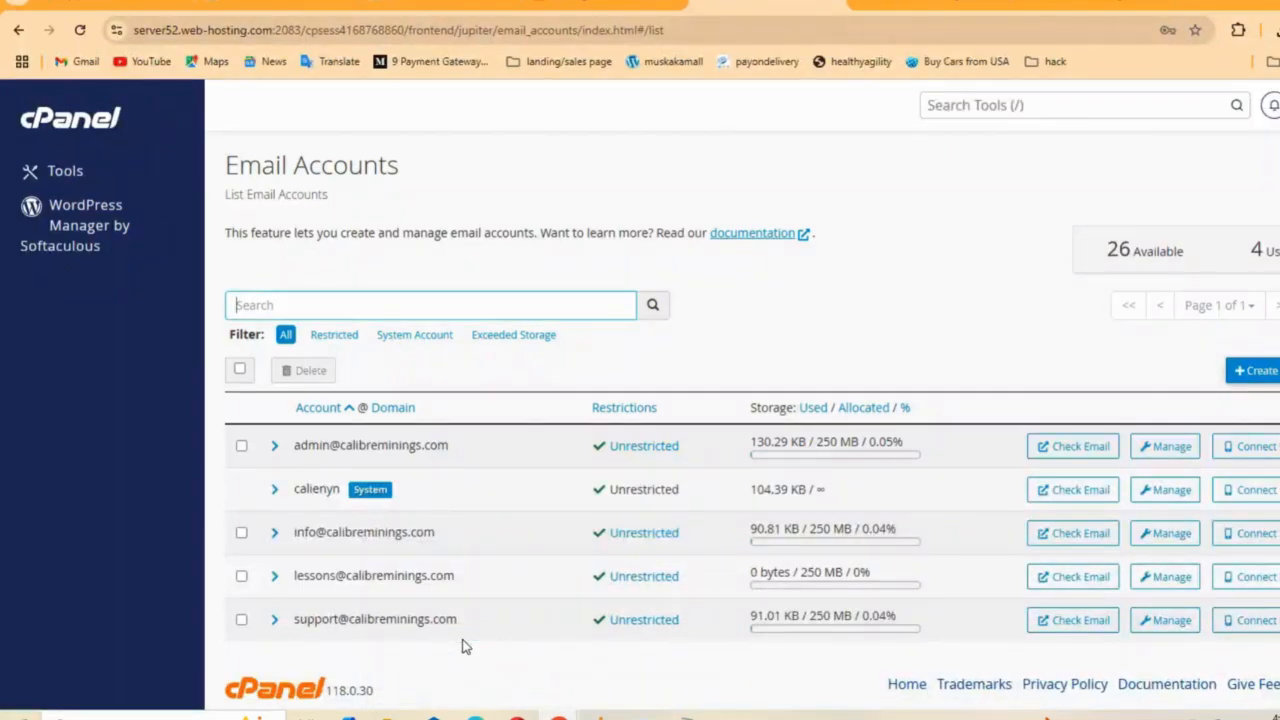
{"action": "left_click", "coordinate": [1080, 3]}
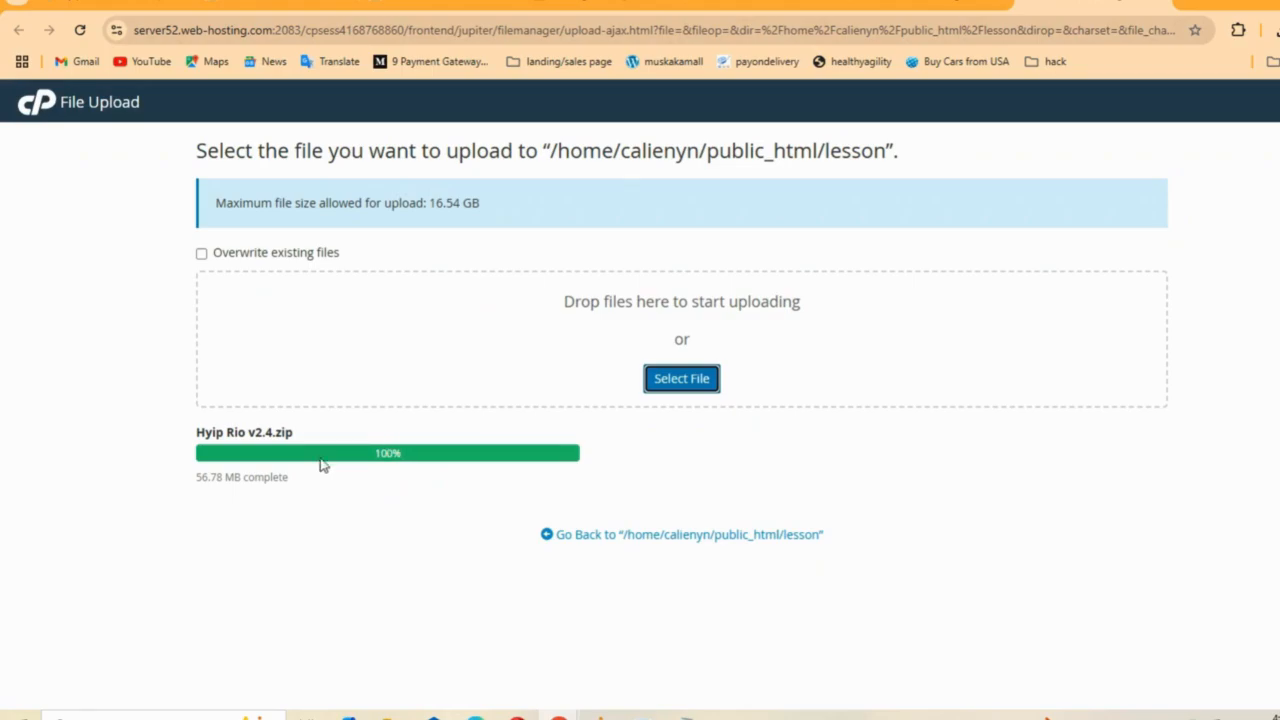
{"action": "left_click", "coordinate": [609, 536]}
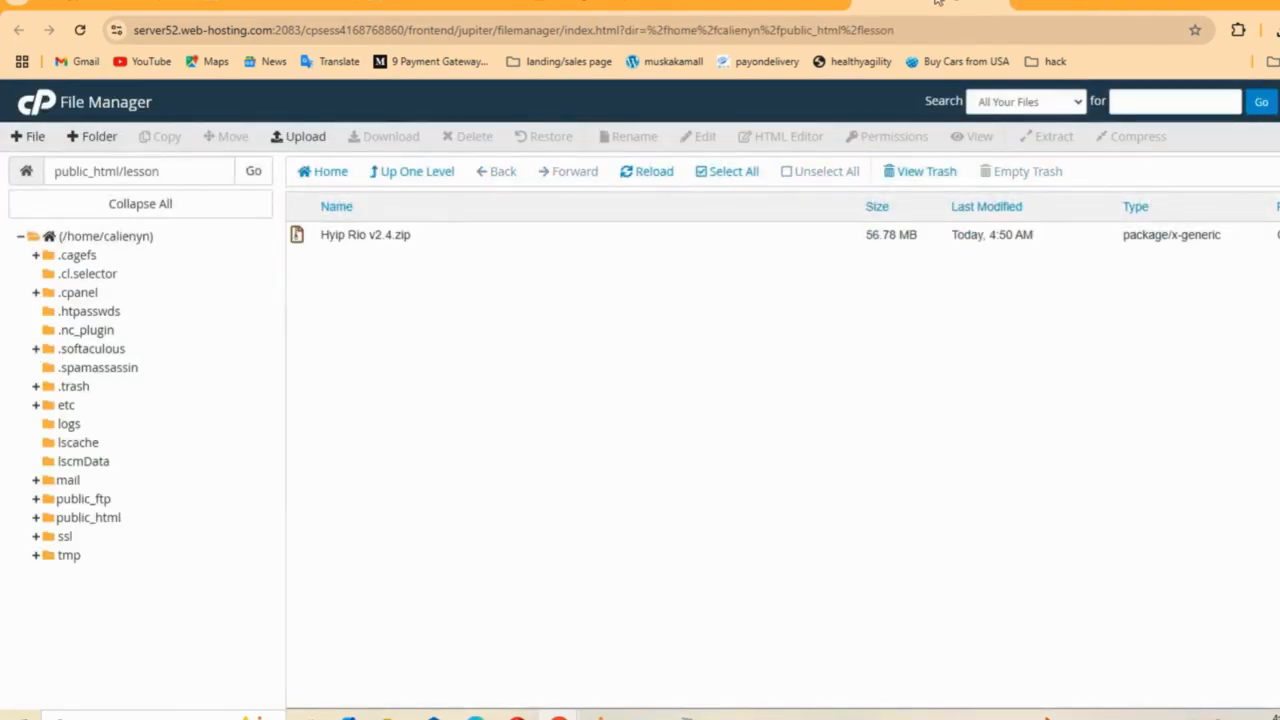
{"action": "left_click", "coordinate": [768, 3]}
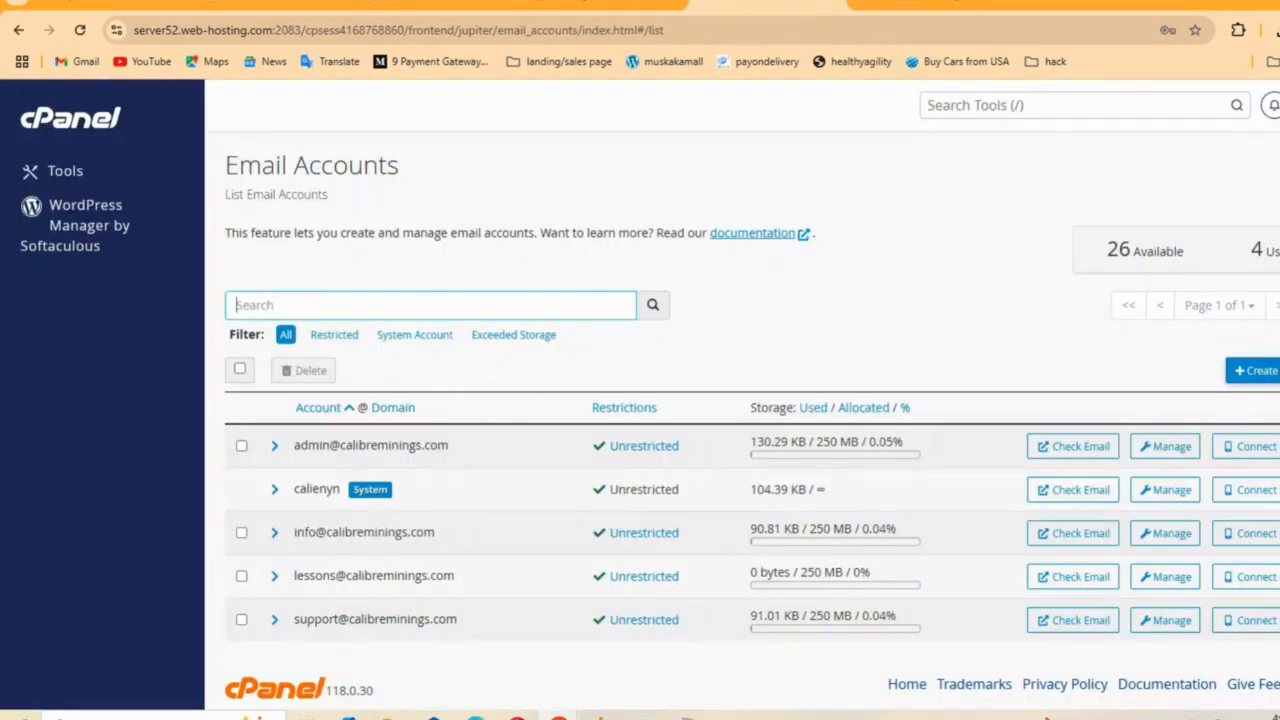
{"action": "left_click", "coordinate": [897, 3]}
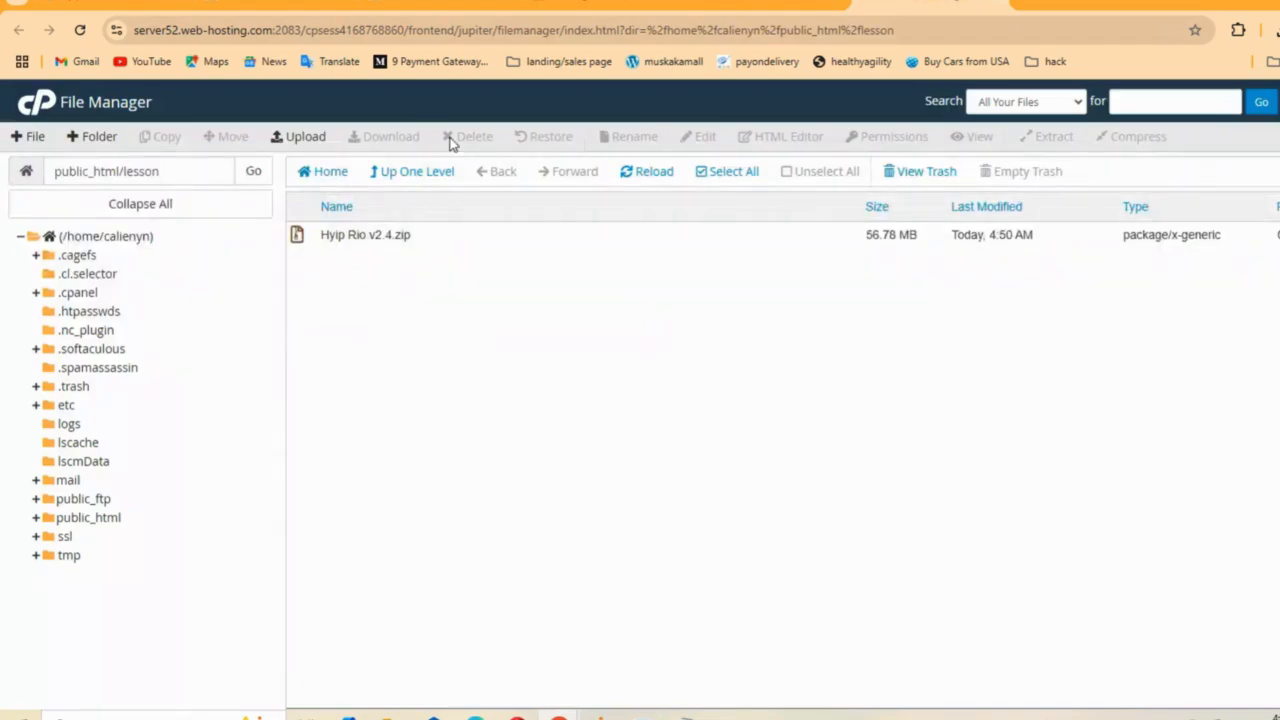
Extract Hyip Rio v2.4.zip into /public_html/lesson and close the extraction results
{"action": "left_click", "coordinate": [352, 234]}
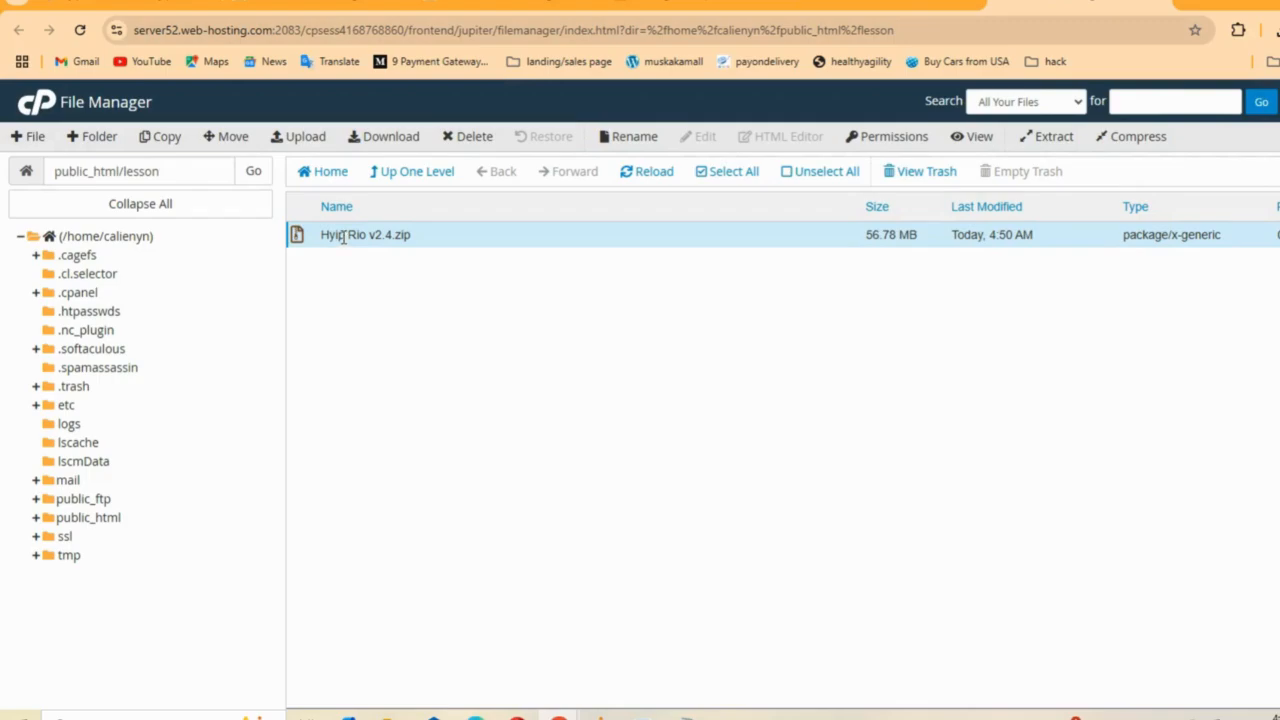
{"action": "left_click", "coordinate": [343, 237]}
{"action": "left_click", "coordinate": [365, 325]}
{"action": "right_click", "coordinate": [362, 238]}
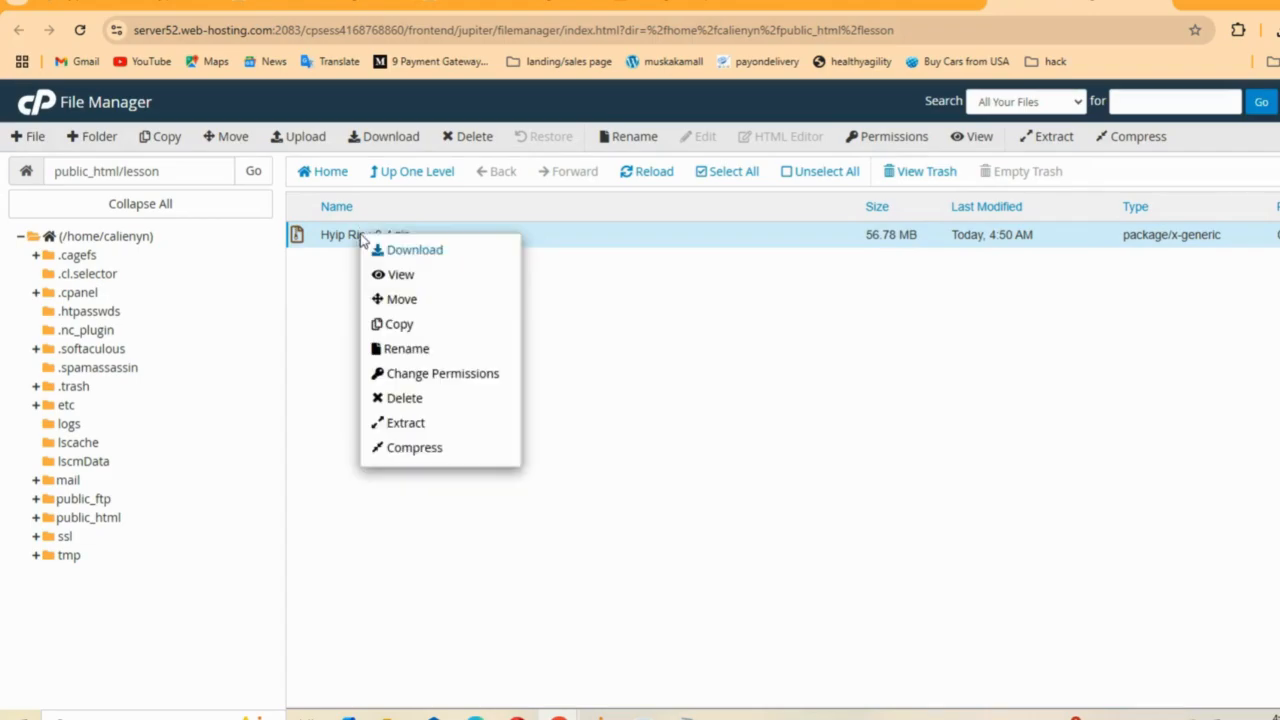
{"action": "left_click", "coordinate": [406, 423]}
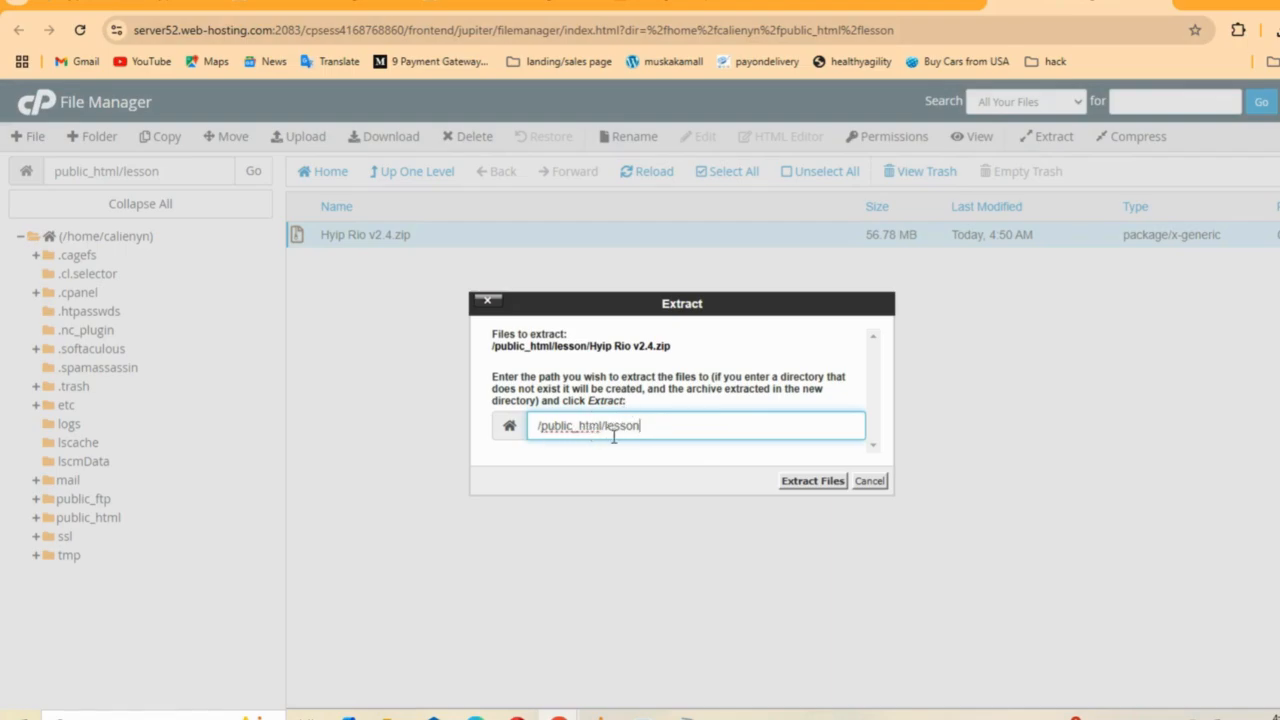
{"action": "left_click", "coordinate": [812, 481]}
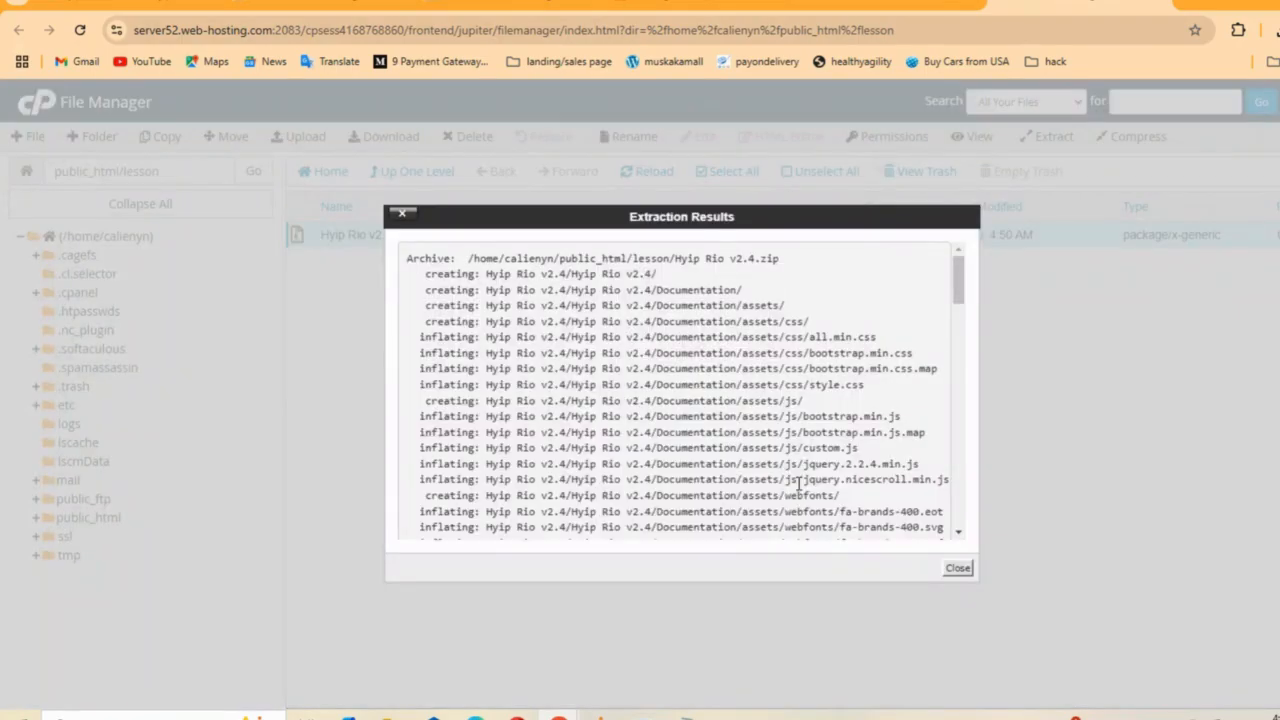
{"action": "left_click", "coordinate": [957, 568]}
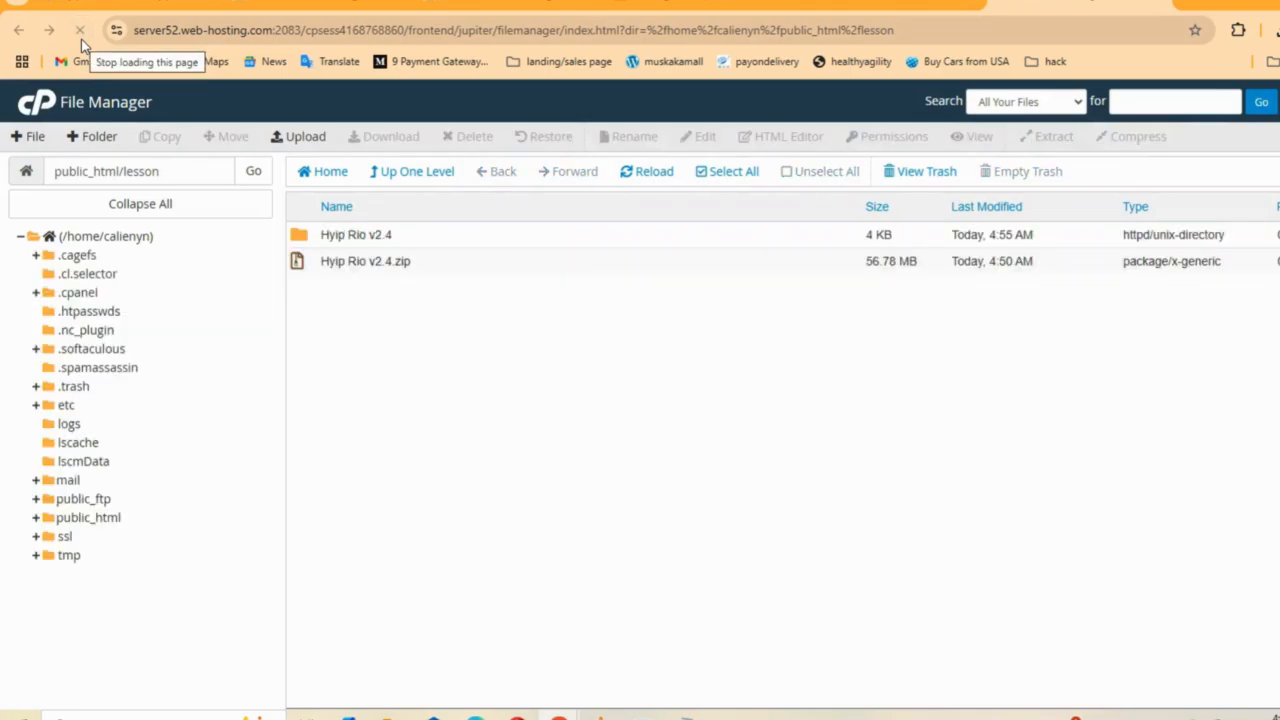
Move Hyip Rio v2.4.zip in the lesson folder to the trash
{"action": "left_click", "coordinate": [344, 262]}
{"action": "right_click", "coordinate": [344, 264]}
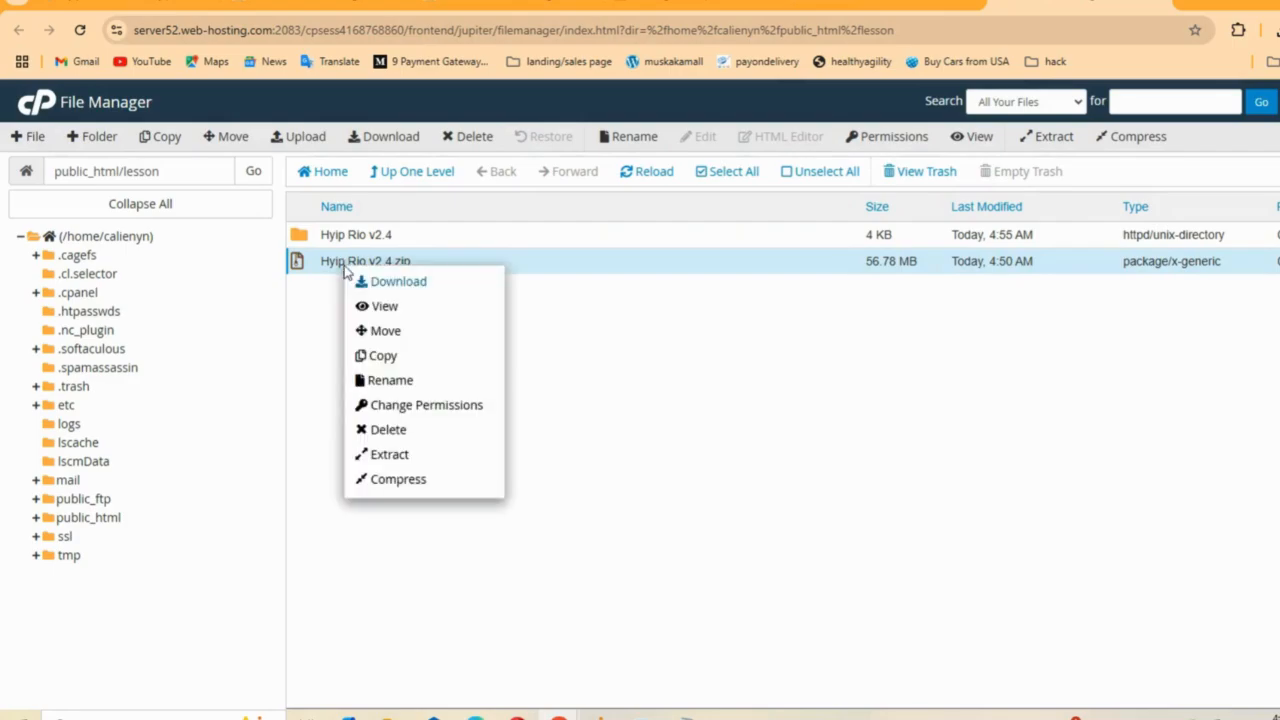
{"action": "left_click", "coordinate": [402, 431]}
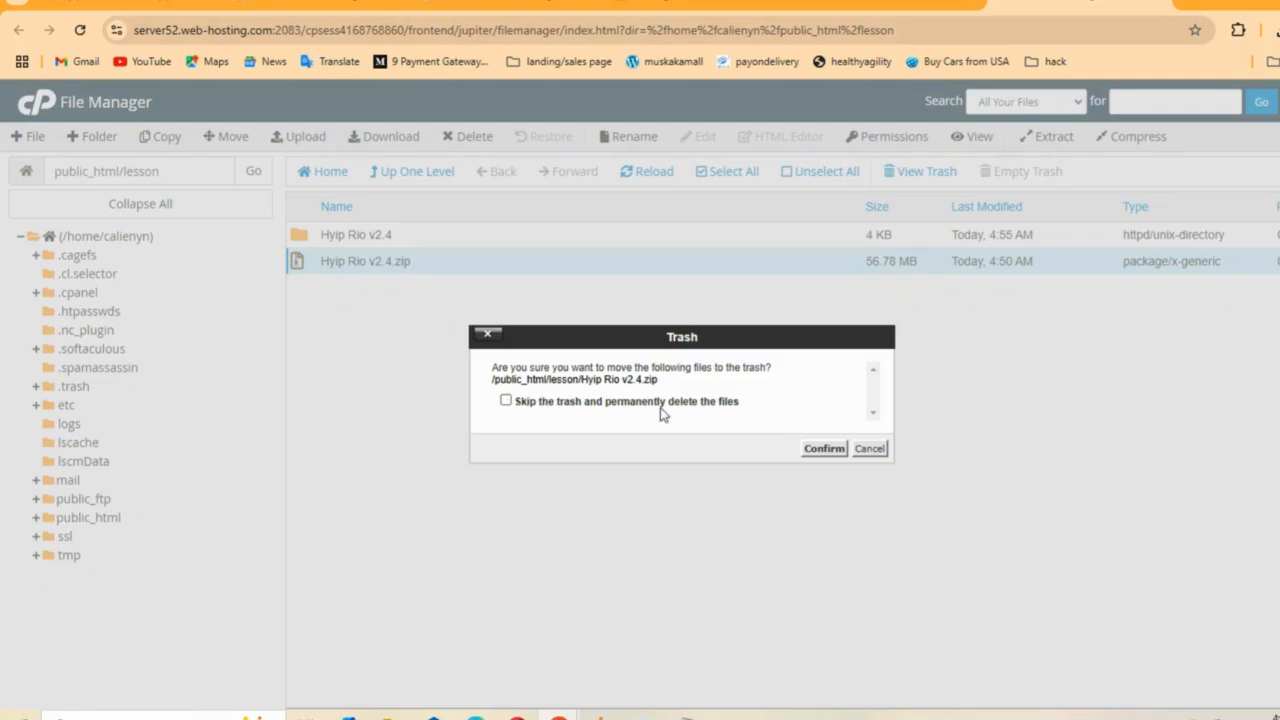
{"action": "left_click", "coordinate": [827, 450]}
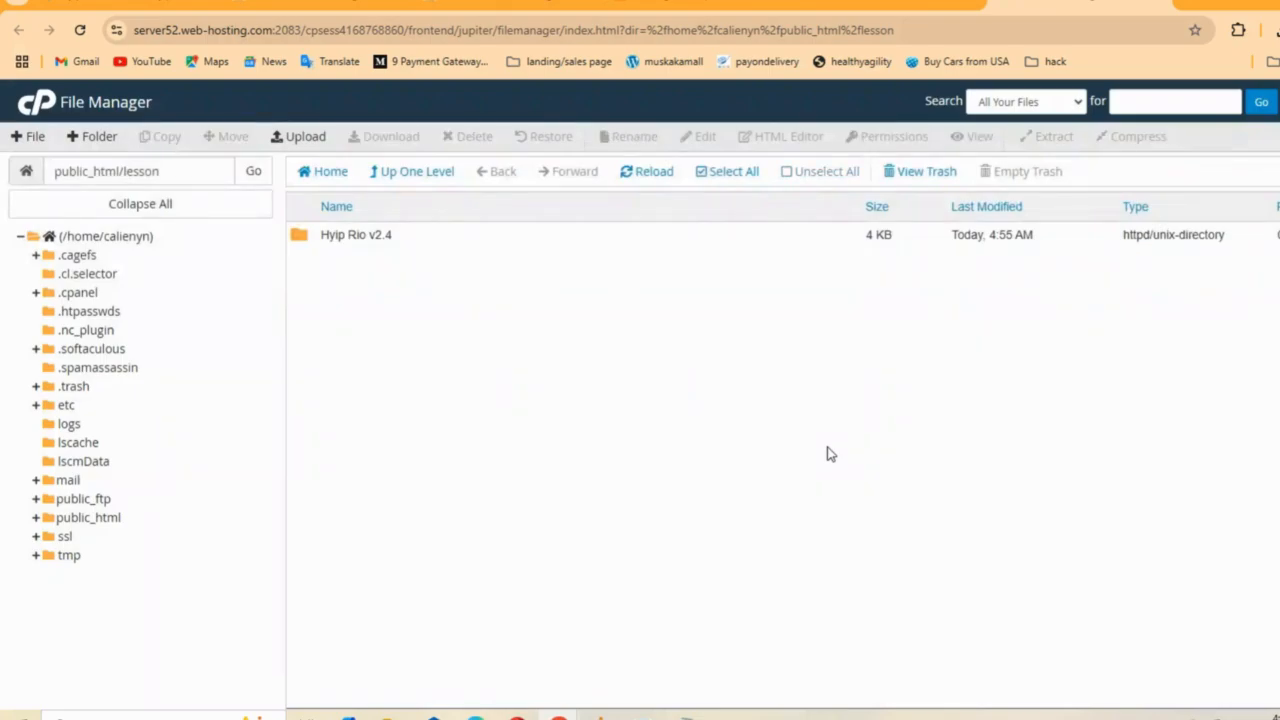
Open the extracted Hyip Rio v2.4 folder and the folder of the same name inside it
{"action": "left_click", "coordinate": [306, 246]}
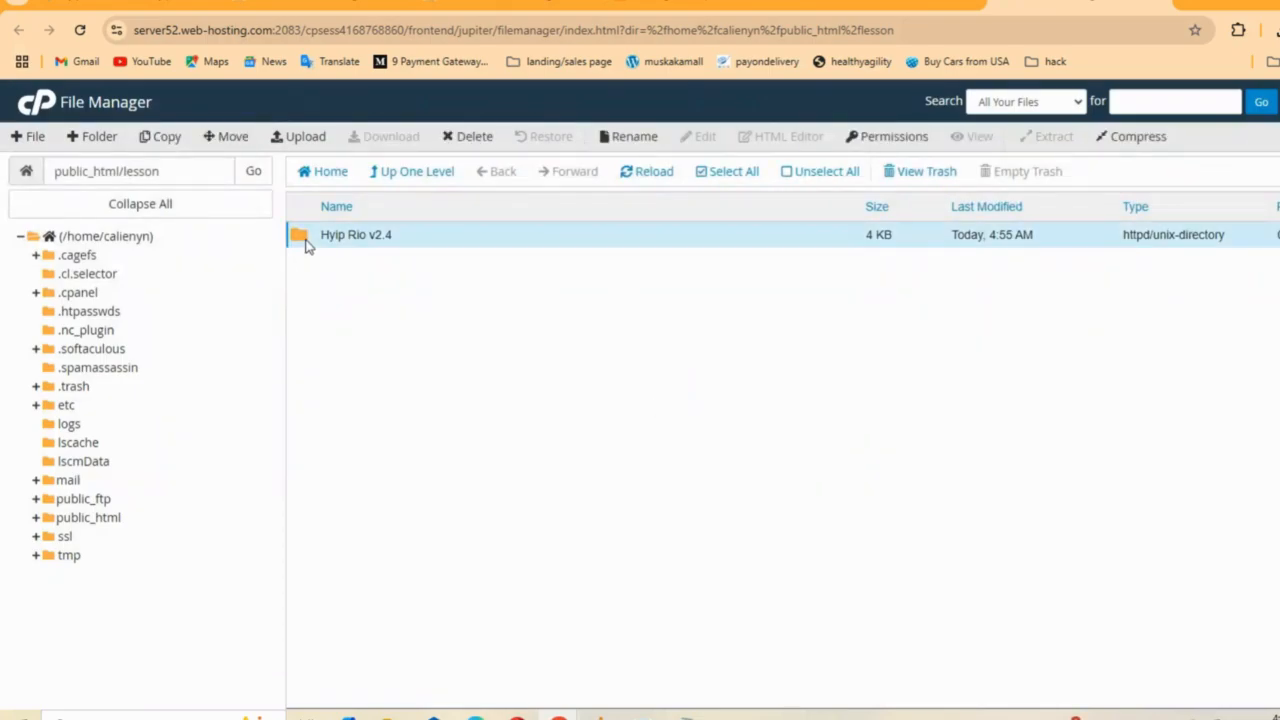
{"action": "right_click", "coordinate": [306, 246]}
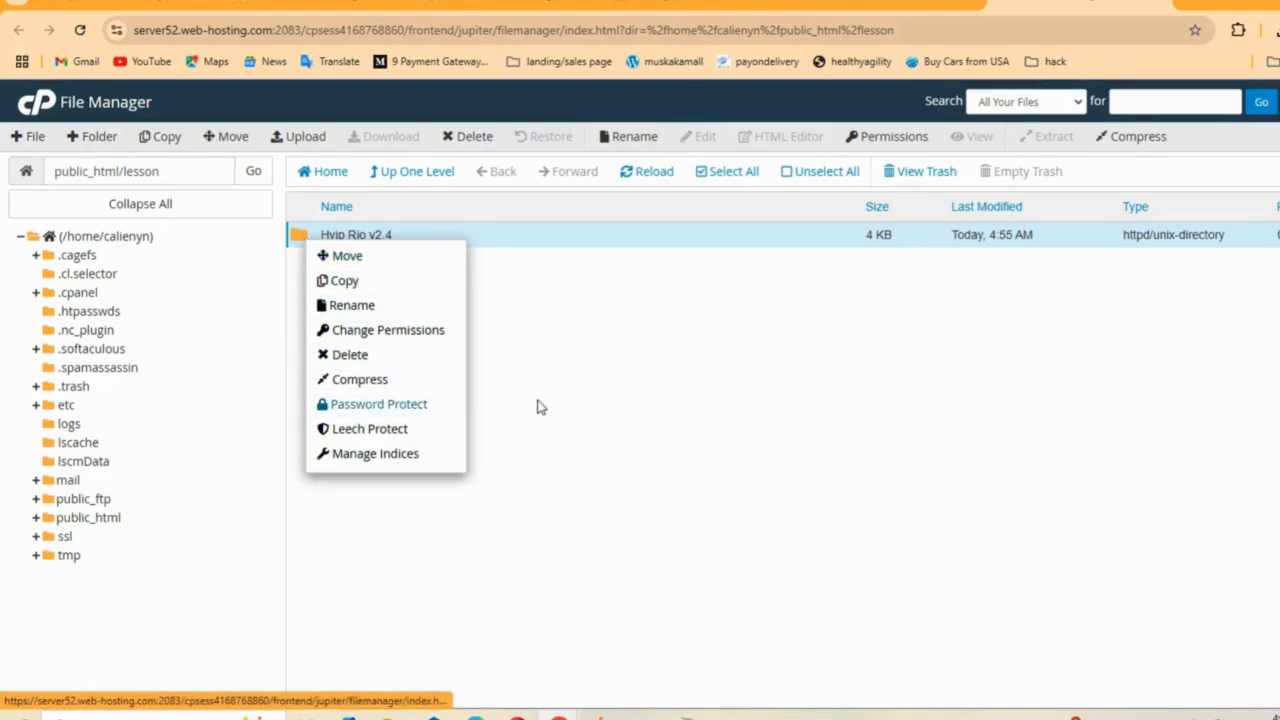
{"action": "left_click", "coordinate": [539, 404]}
{"action": "double_click", "coordinate": [306, 237]}
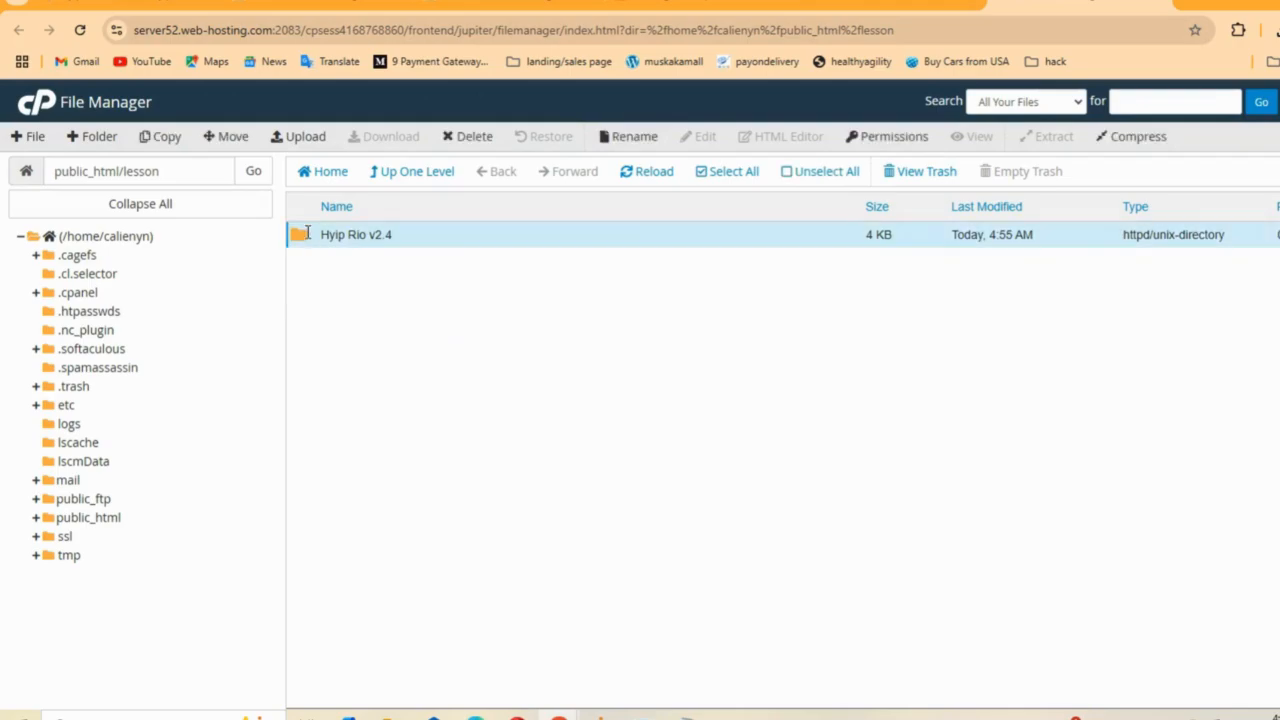
{"action": "double_click", "coordinate": [306, 237]}
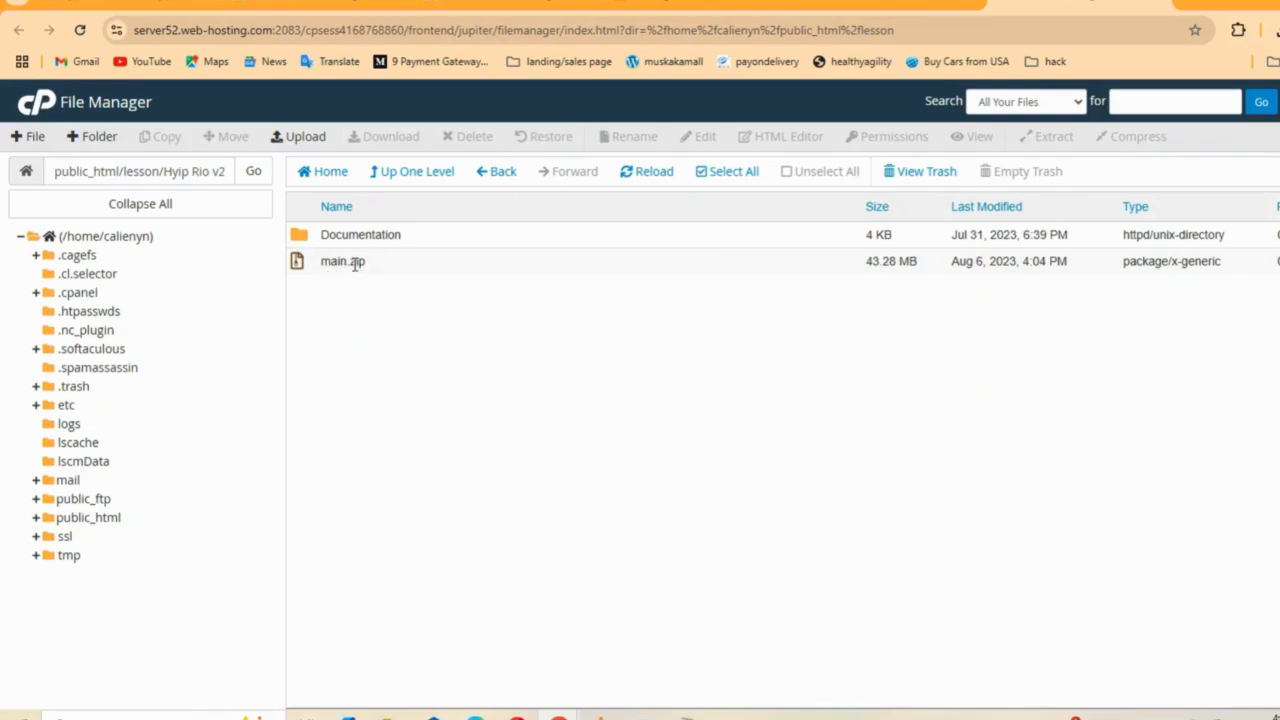
Look through the Documentation folder and its index.html, consult the script's installation steps, and return to the parent folder
{"action": "double_click", "coordinate": [303, 237]}
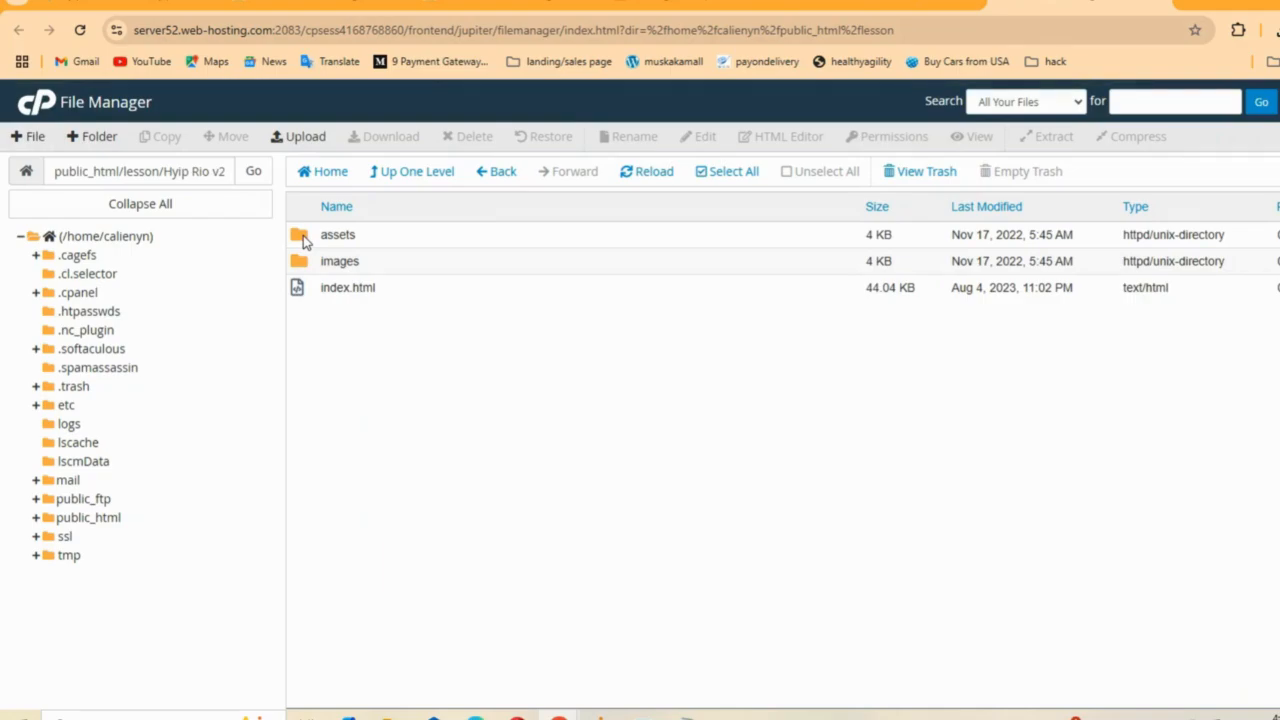
{"action": "left_click", "coordinate": [349, 287]}
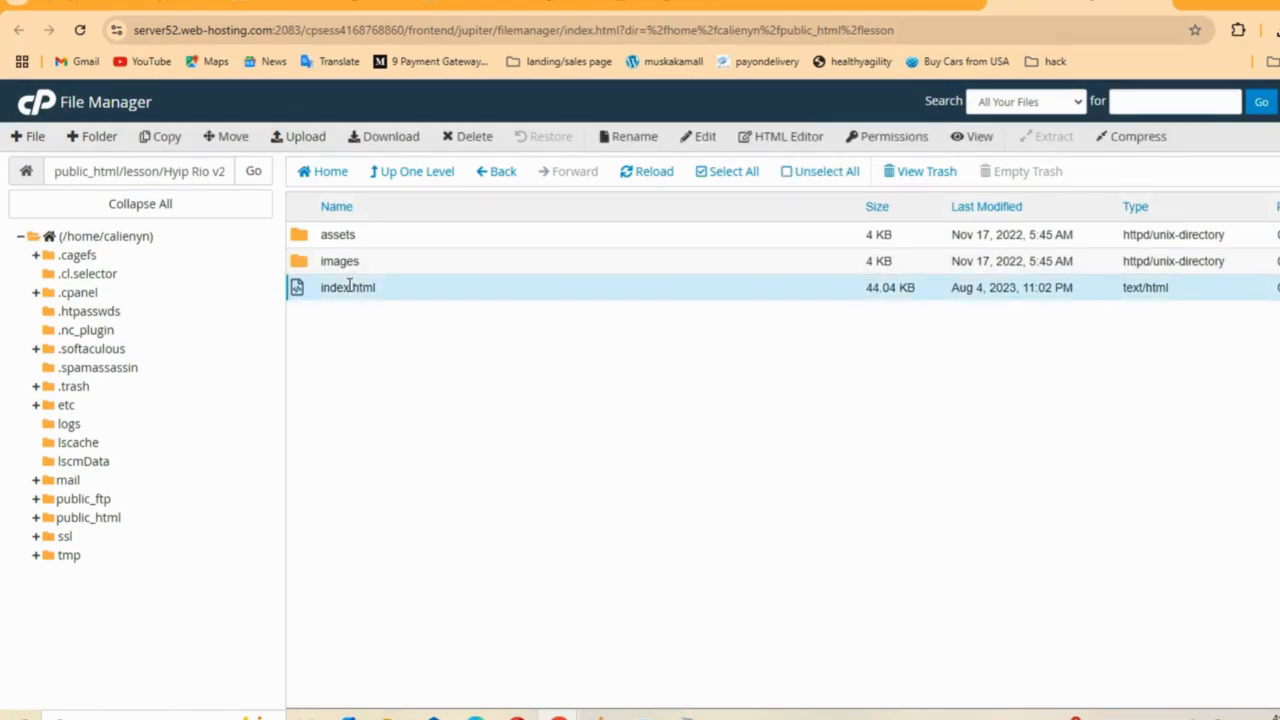
{"action": "left_click", "coordinate": [105, 2]}
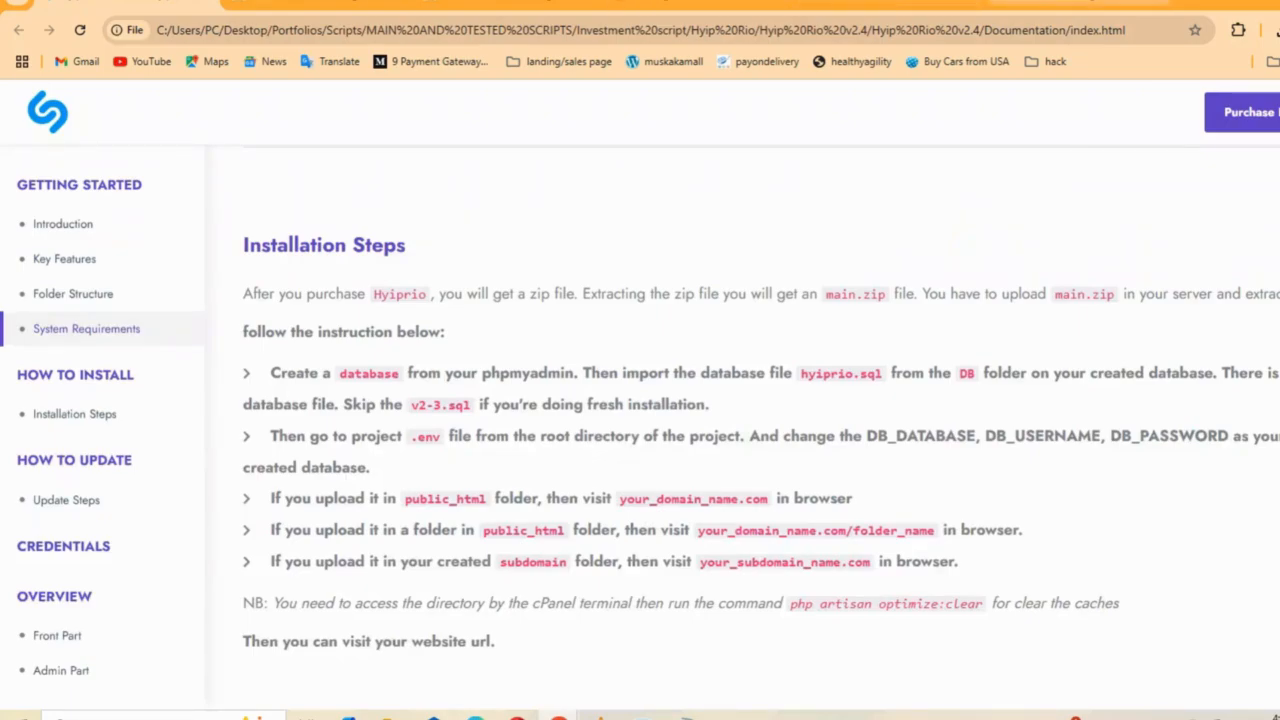
{"action": "left_click", "coordinate": [1080, 2]}
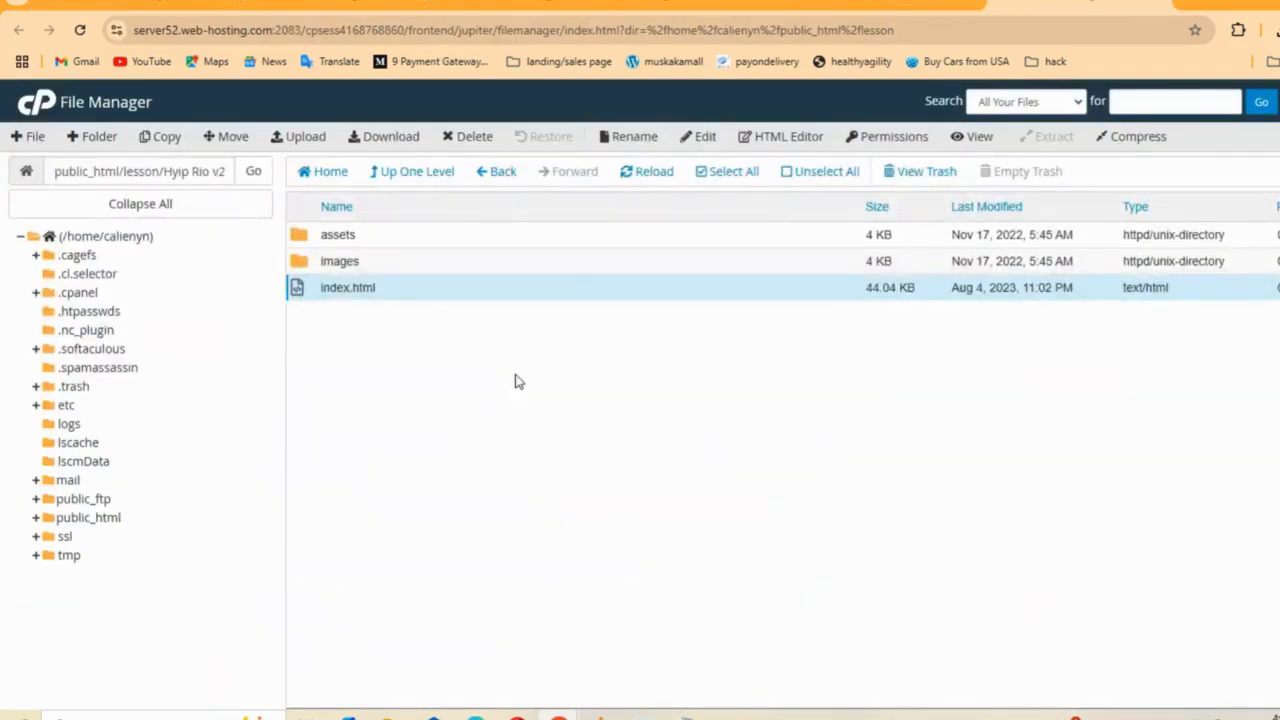
{"action": "left_click", "coordinate": [413, 176]}
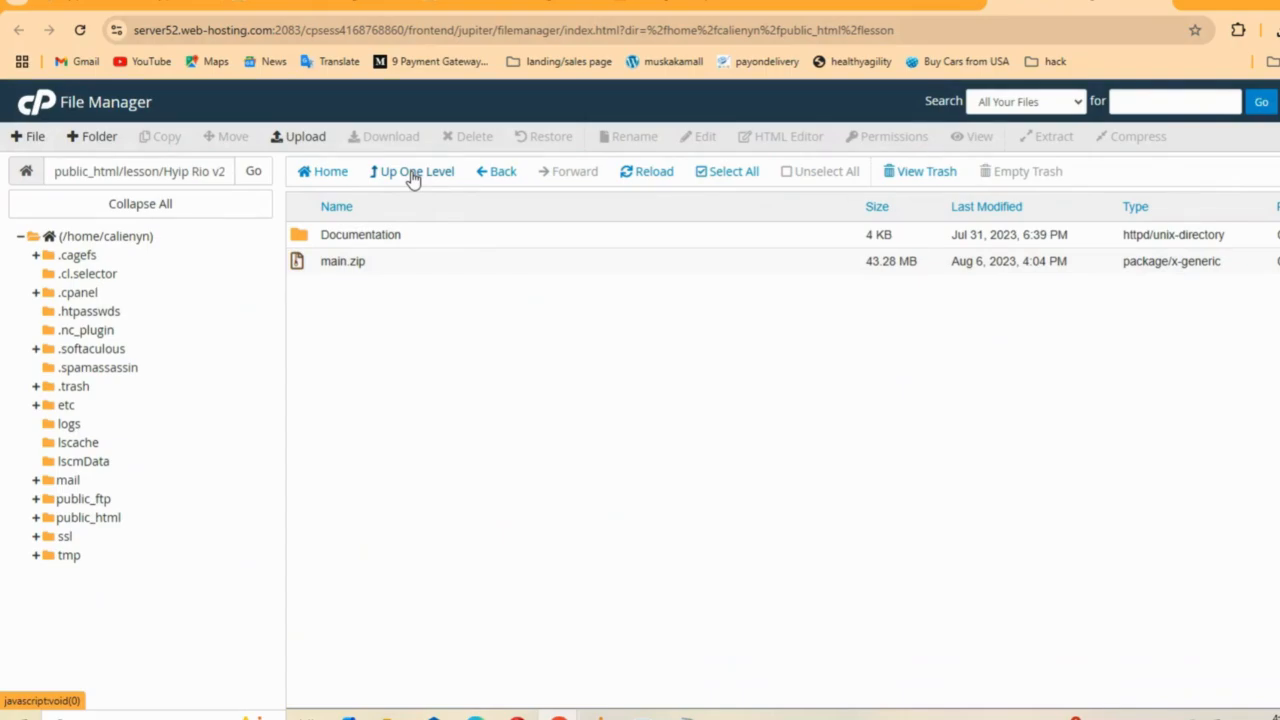
Extract main.zip with the destination path shortened to /public_html/lesson/
{"action": "left_click", "coordinate": [345, 261]}
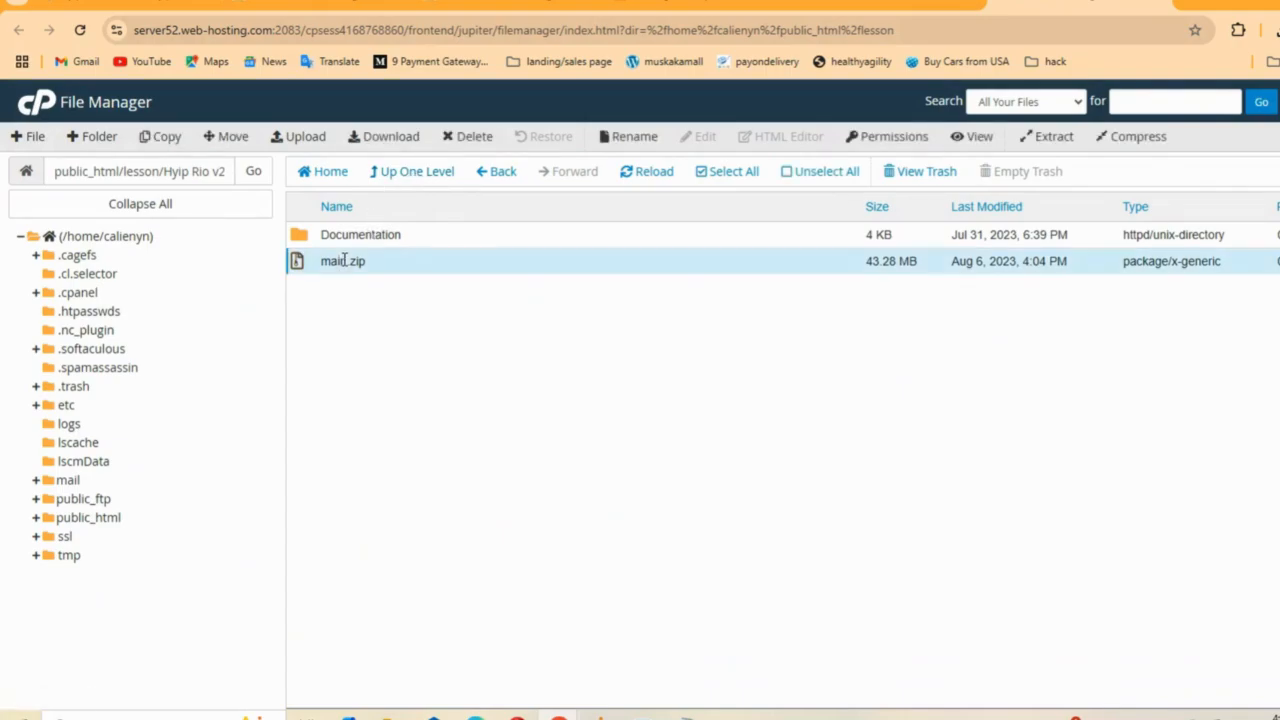
{"action": "right_click", "coordinate": [344, 261]}
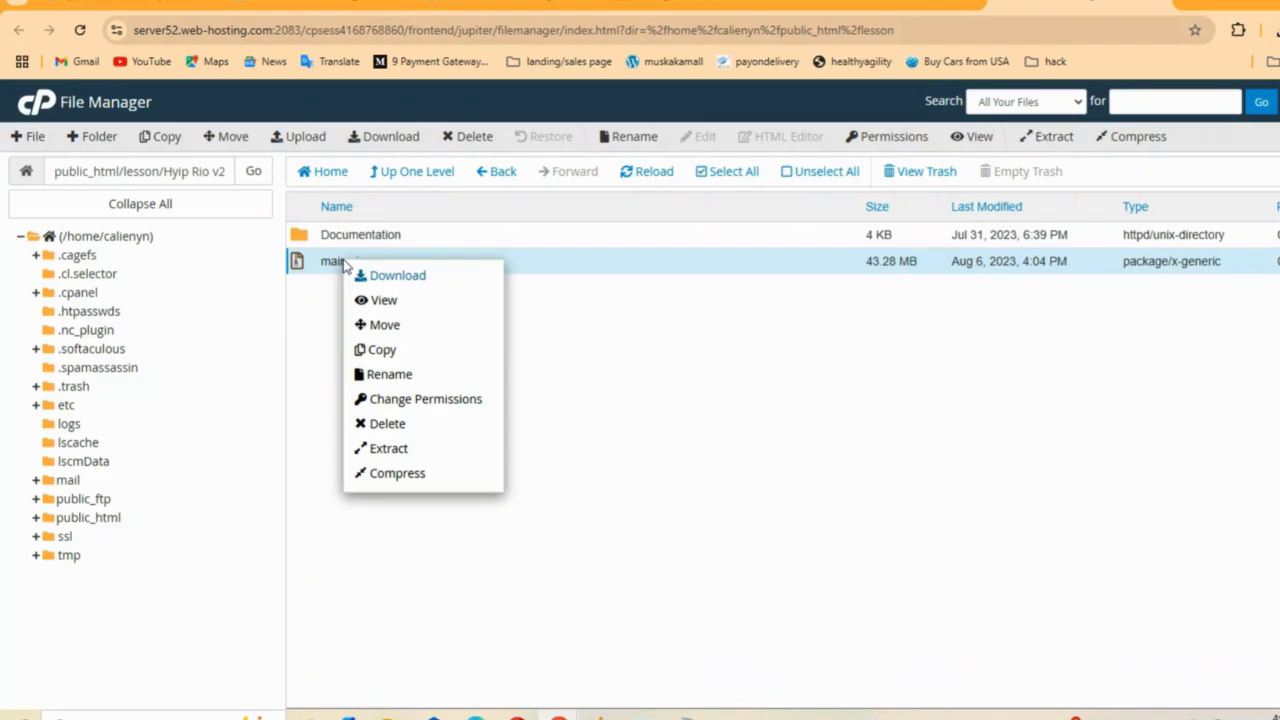
{"action": "left_click", "coordinate": [388, 449]}
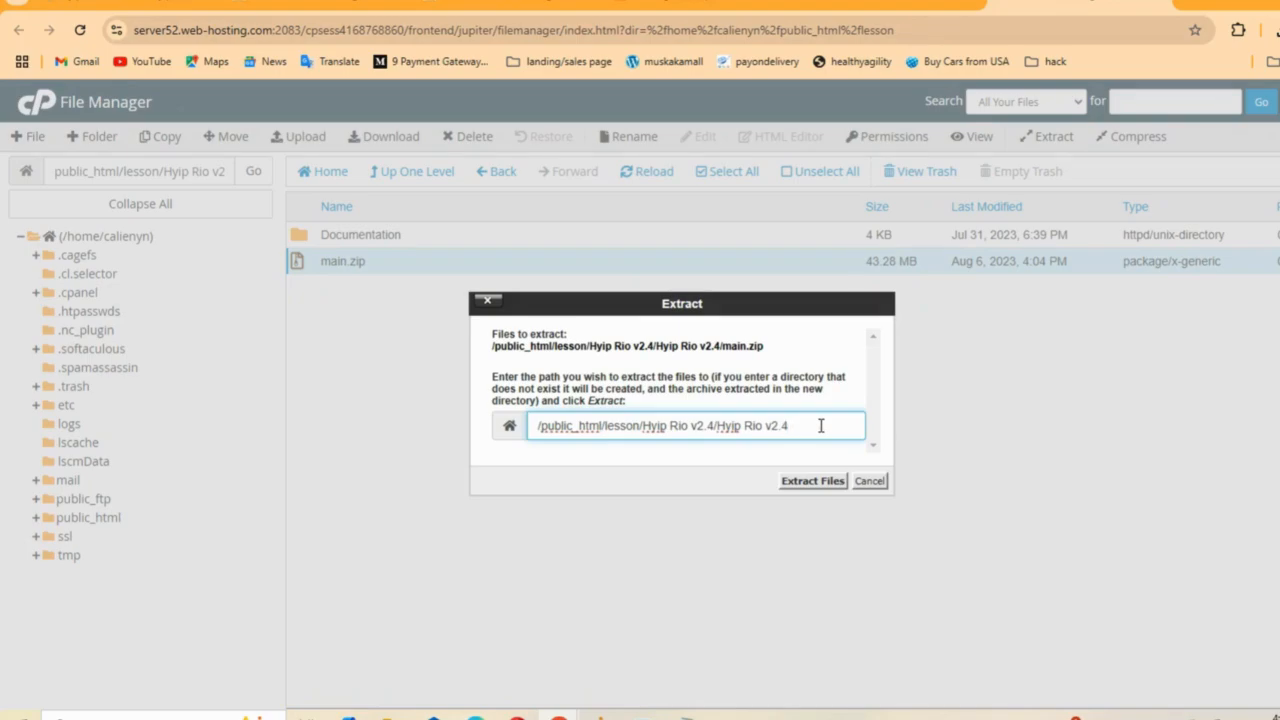
{"action": "key", "text": "BackSpace"}
{"action": "key", "text": "BackSpace"}
{"action": "key", "text": "BackSpace"}
{"action": "key", "text": "BackSpace"}
{"action": "key", "text": "BackSpace"}
{"action": "key", "text": "BackSpace"}
{"action": "key", "text": "BackSpace"}
{"action": "key", "text": "BackSpace"}
{"action": "key", "text": "BackSpace"}
{"action": "key", "text": "BackSpace"}
{"action": "key", "text": "BackSpace"}
{"action": "key", "text": "BackSpace"}
{"action": "key", "text": "BackSpace"}
{"action": "key", "text": "BackSpace"}
{"action": "key", "text": "BackSpace"}
{"action": "key", "text": "BackSpace"}
{"action": "key", "text": "BackSpace"}
{"action": "key", "text": "BackSpace"}
{"action": "key", "text": "BackSpace"}
{"action": "key", "text": "BackSpace"}
{"action": "key", "text": "BackSpace"}
{"action": "key", "text": "BackSpace"}
{"action": "key", "text": "BackSpace"}
{"action": "key", "text": "BackSpace"}
{"action": "key", "text": "BackSpace"}
{"action": "key", "text": "BackSpace"}
{"action": "key", "text": "BackSpace"}
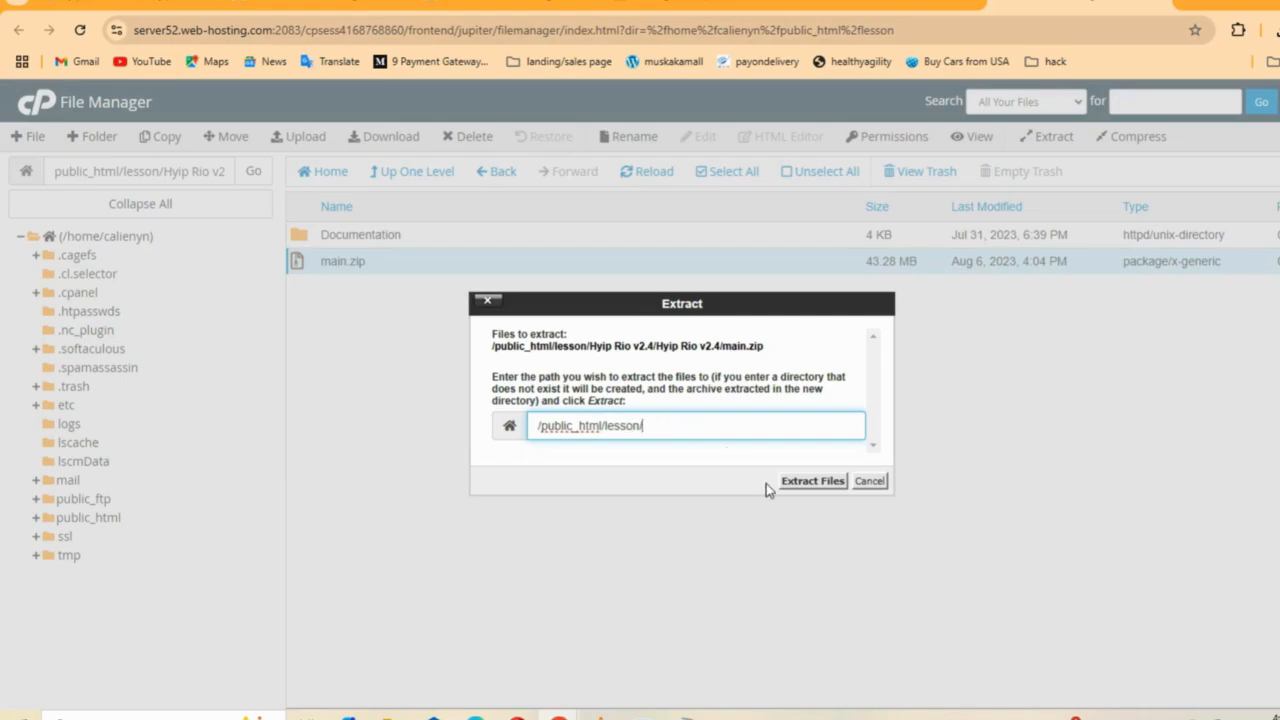
{"action": "left_click", "coordinate": [800, 486]}
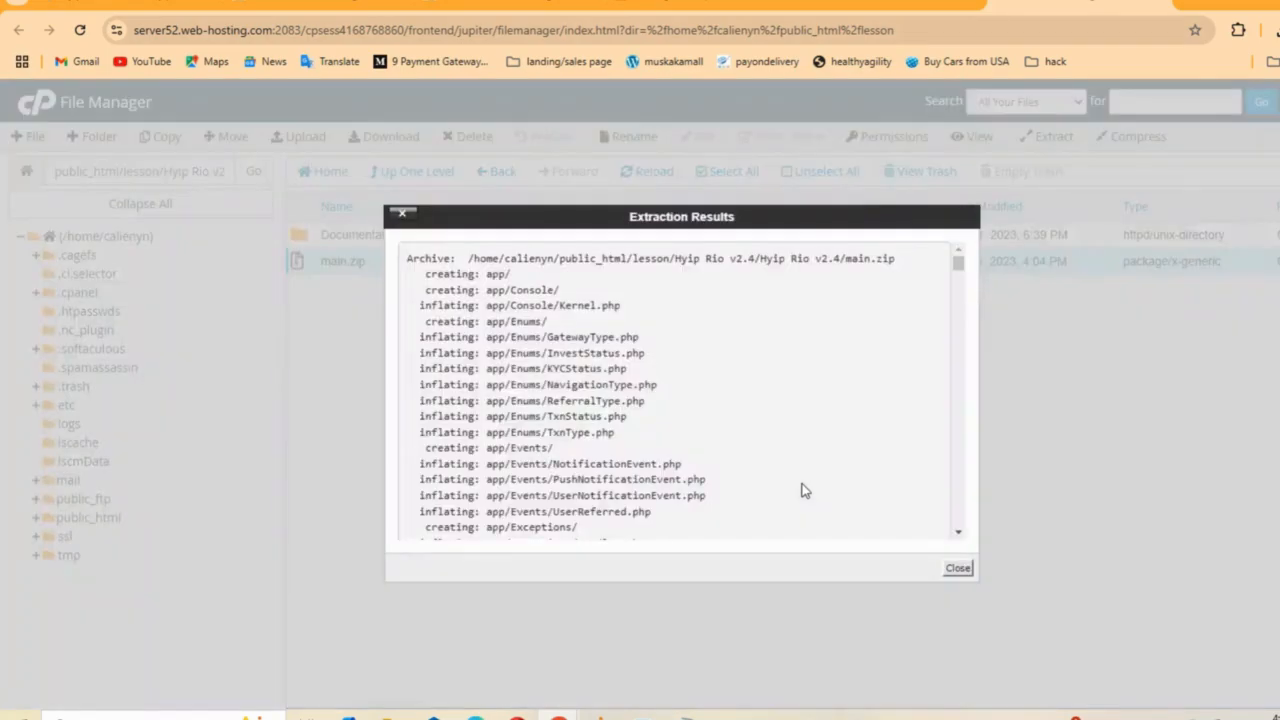
Close the extraction results and open public_html/lesson to review the extracted script files
{"action": "left_click", "coordinate": [958, 567]}
{"action": "left_click", "coordinate": [405, 178]}
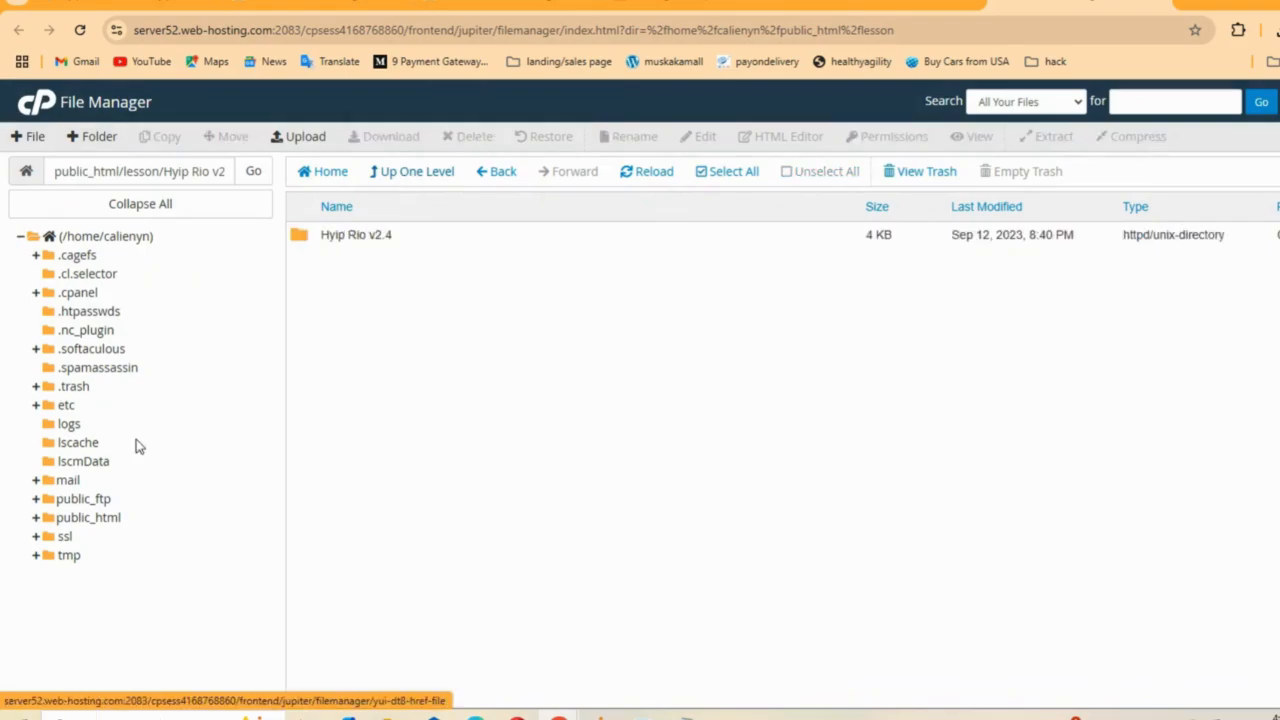
{"action": "left_click", "coordinate": [51, 519]}
{"action": "left_click", "coordinate": [51, 519]}
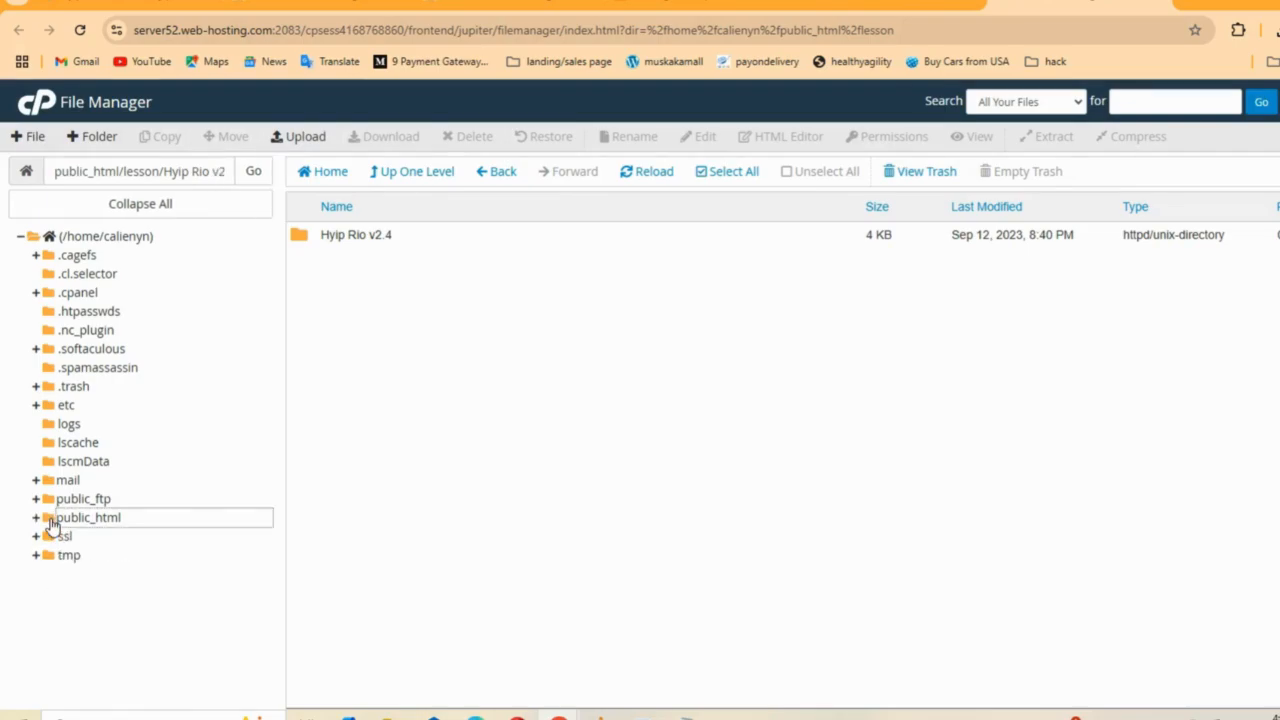
{"action": "left_click", "coordinate": [77, 519]}
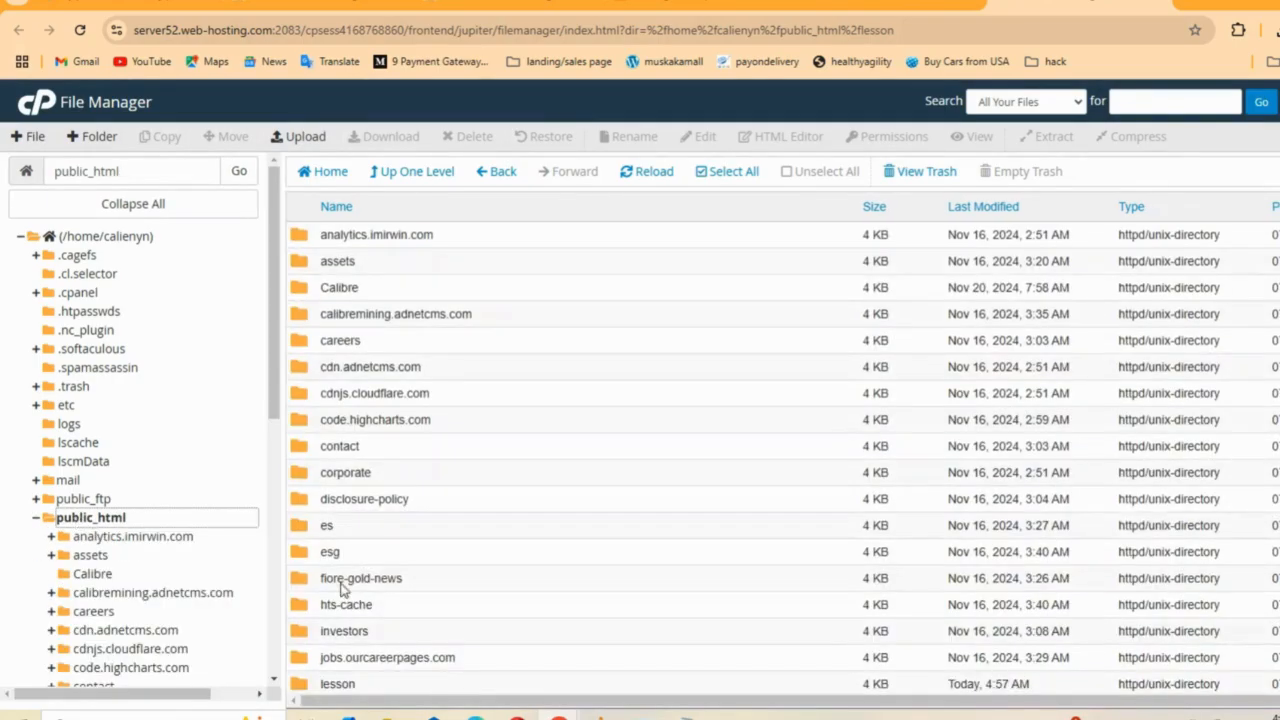
{"action": "double_click", "coordinate": [309, 688]}
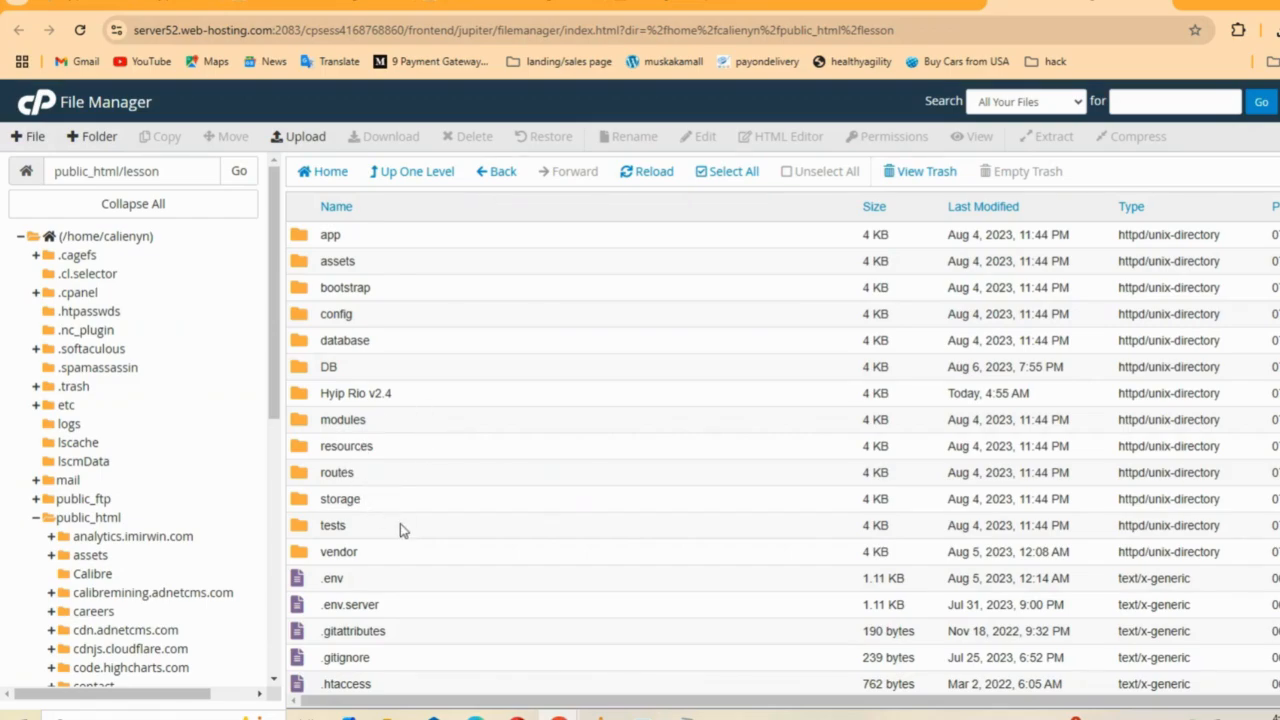
{"action": "scroll", "coordinate": [780, 450], "scroll_direction": "down", "scroll_amount": 3}
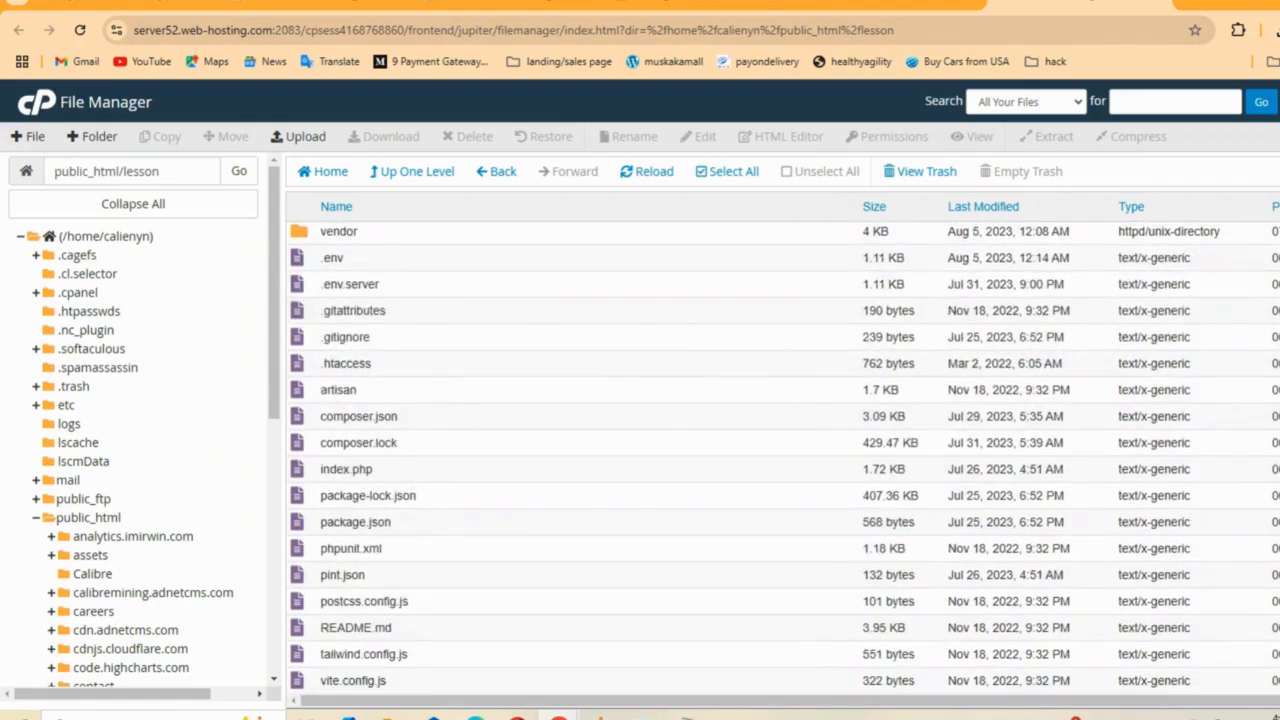
{"action": "scroll", "coordinate": [780, 450], "scroll_direction": "up", "scroll_amount": 2}
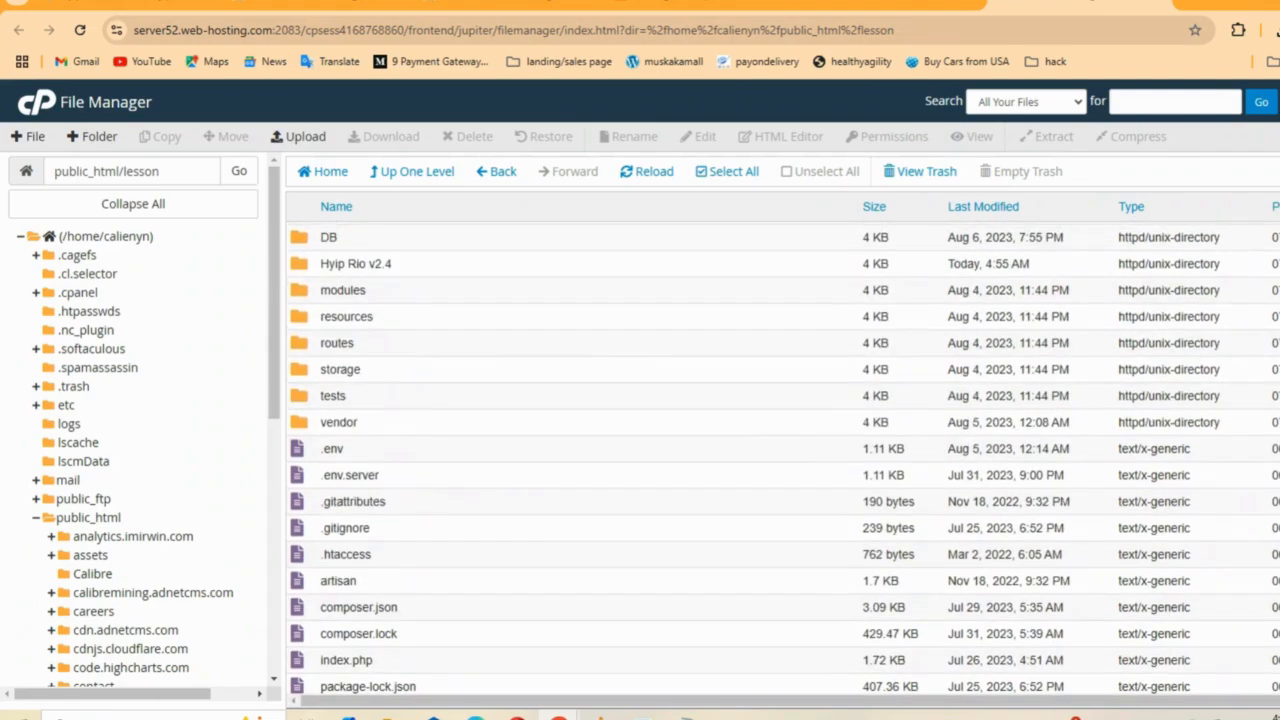
{"action": "scroll", "coordinate": [780, 450], "scroll_direction": "up", "scroll_amount": 2}
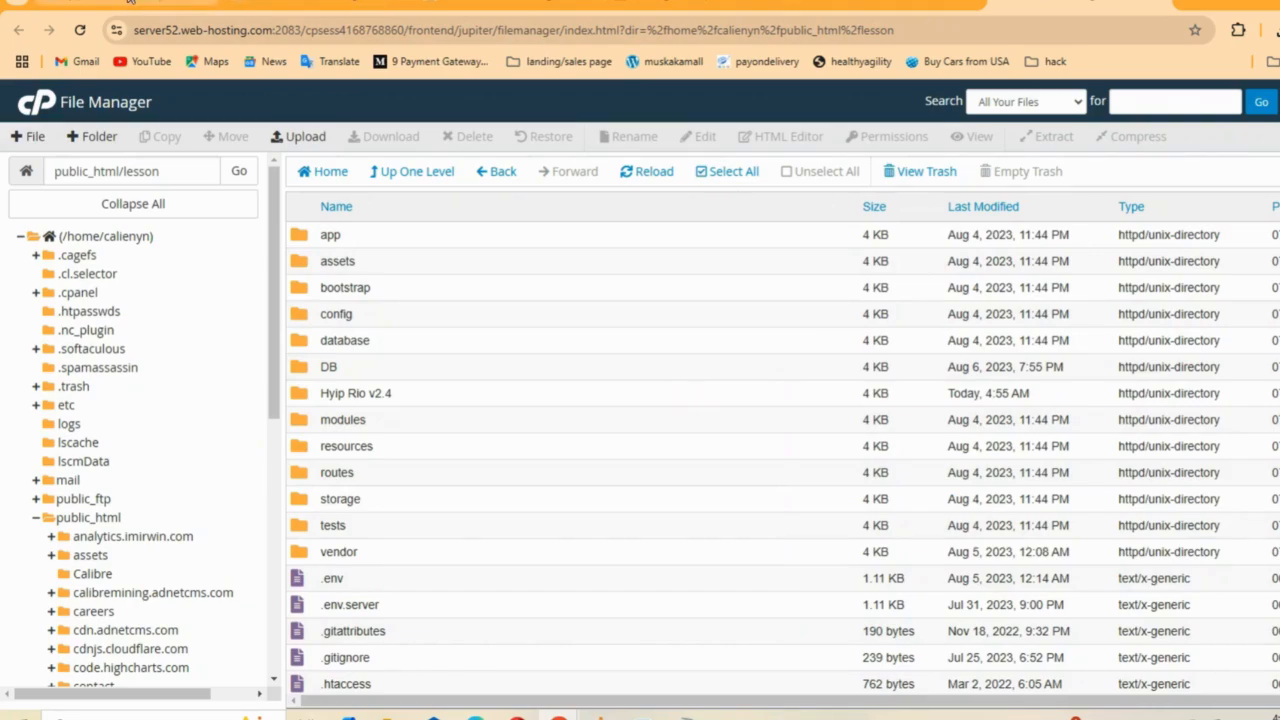
Consult the Installation Steps in the script's documentation for the database import, and return to the file manager
{"action": "left_click", "coordinate": [130, 3]}
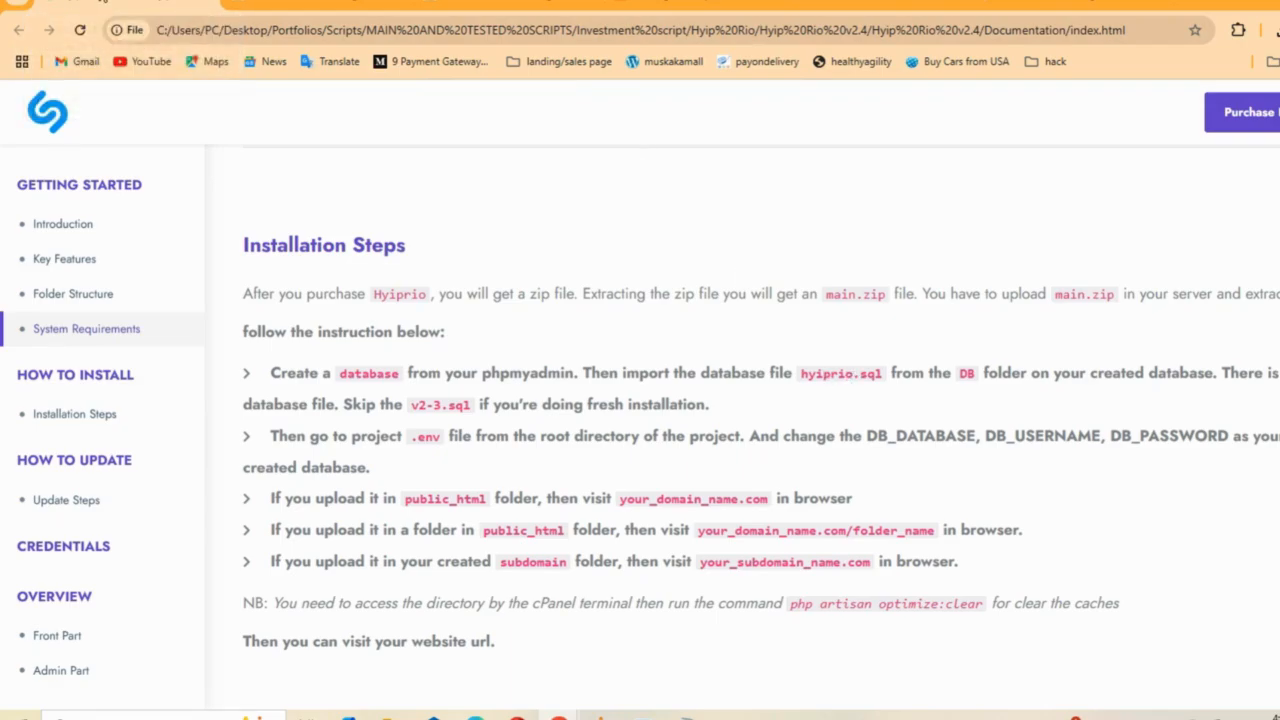
{"action": "left_click_drag", "start_coordinate": [785, 4], "coordinate": [825, 2]}
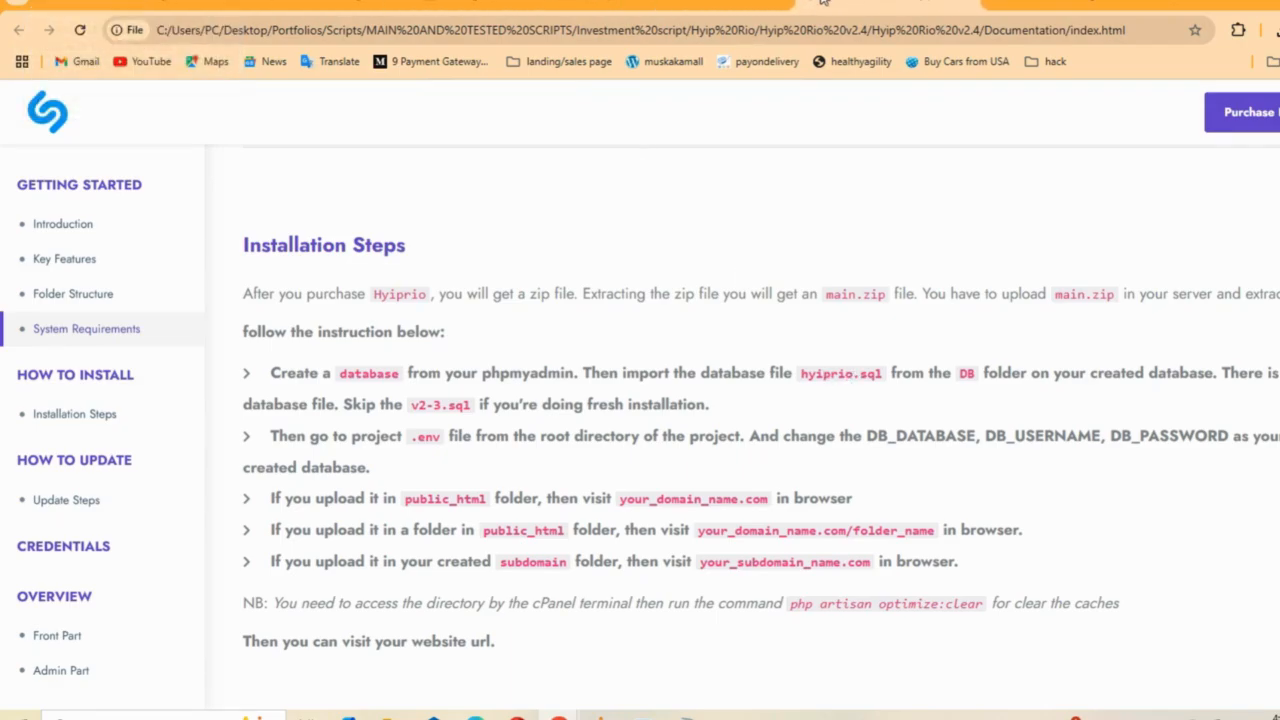
{"action": "left_click", "coordinate": [1076, 3]}
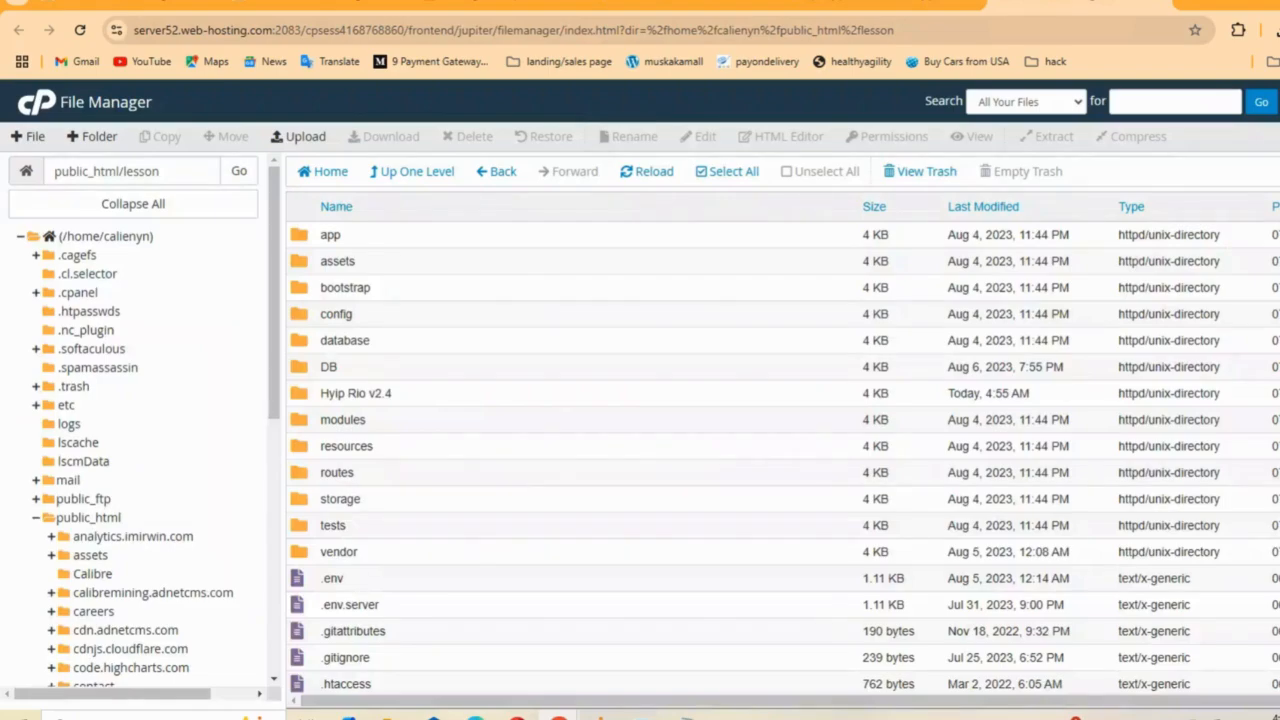
Open the DB folder inside lesson and download hyiprio.sql
{"action": "left_click", "coordinate": [308, 367]}
{"action": "double_click", "coordinate": [308, 367]}
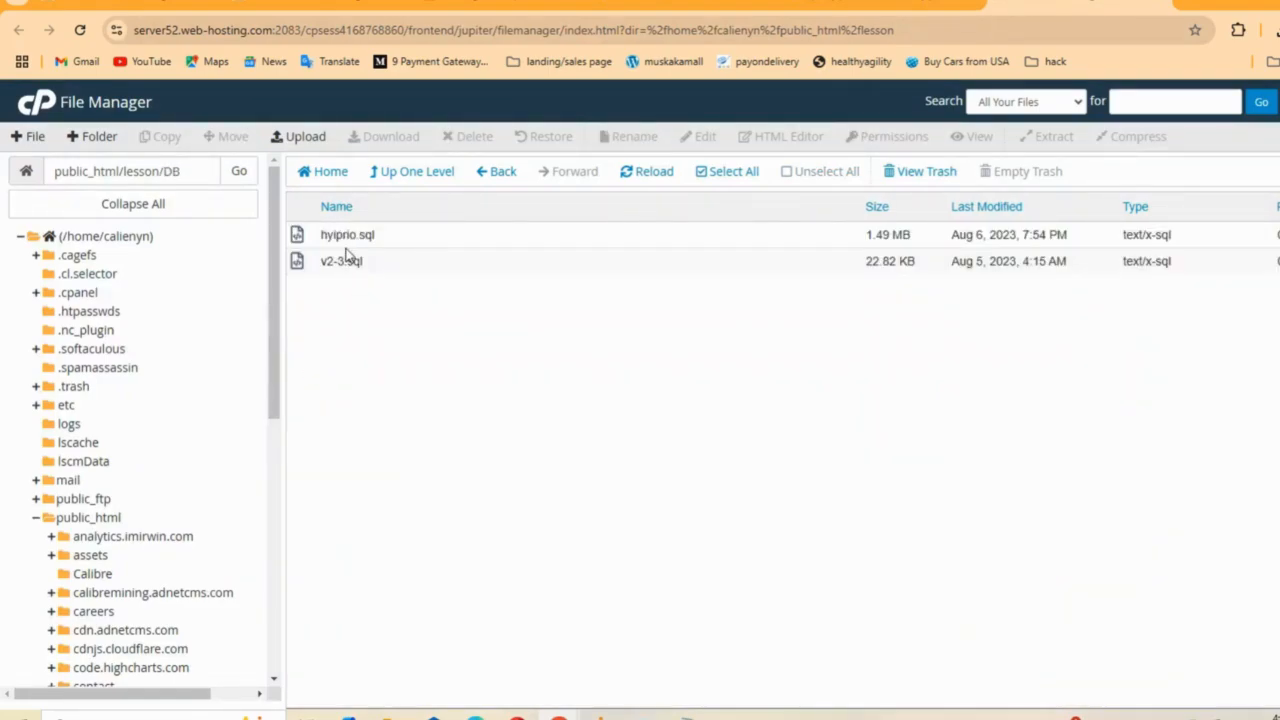
{"action": "left_click", "coordinate": [308, 242]}
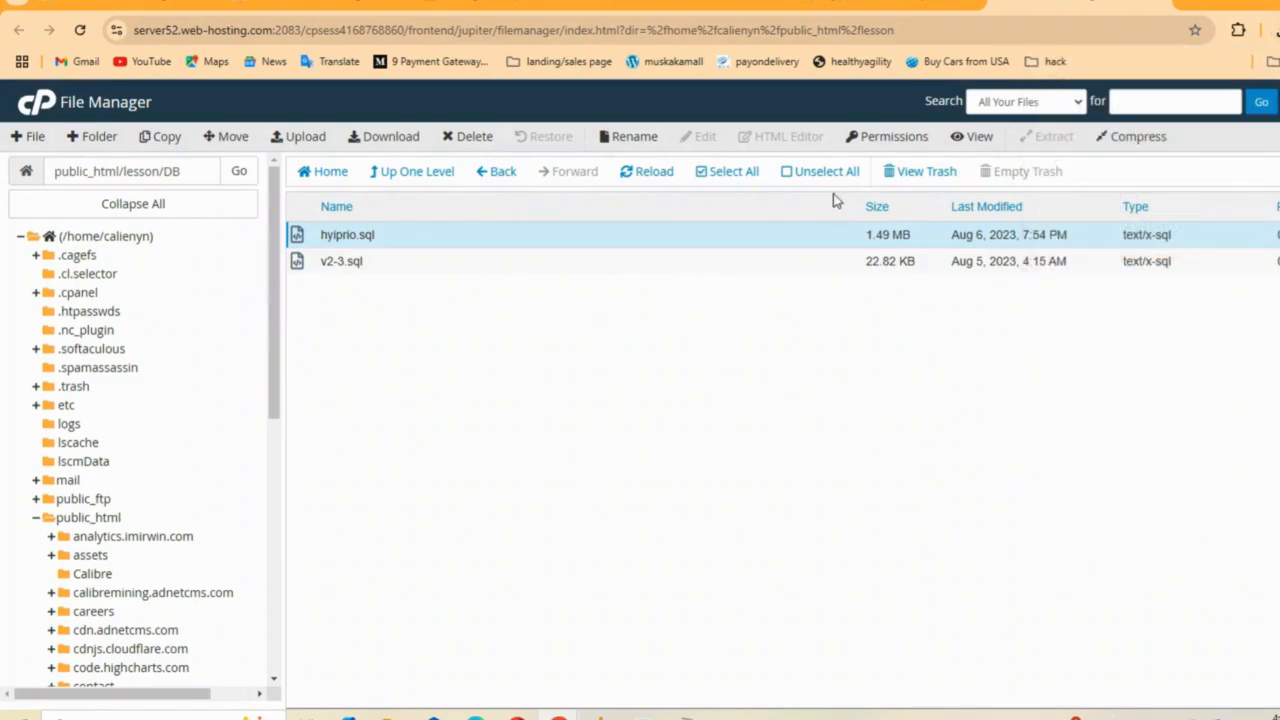
Recheck which SQL file the documentation says to import, and return to the DB folder
{"action": "left_click", "coordinate": [878, 2]}
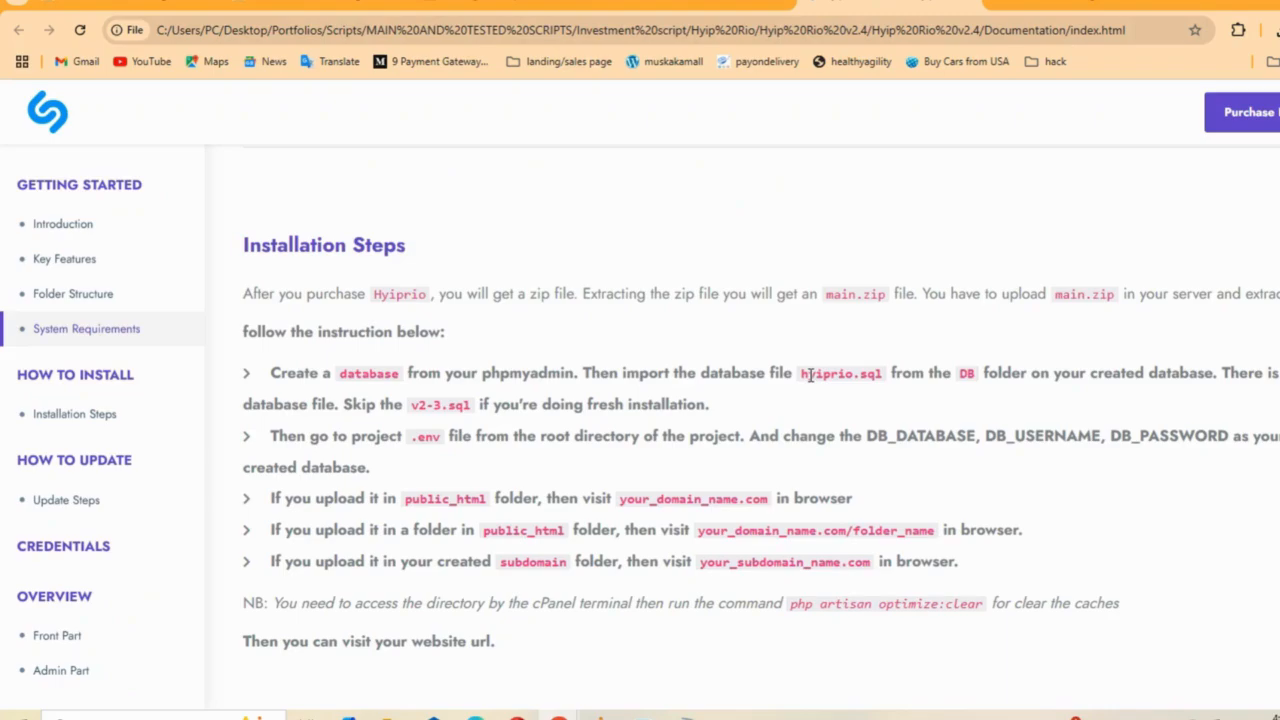
{"action": "left_click_drag", "start_coordinate": [803, 373], "coordinate": [312, 647]}
{"action": "left_click", "coordinate": [884, 677]}
{"action": "left_click", "coordinate": [1075, 4]}
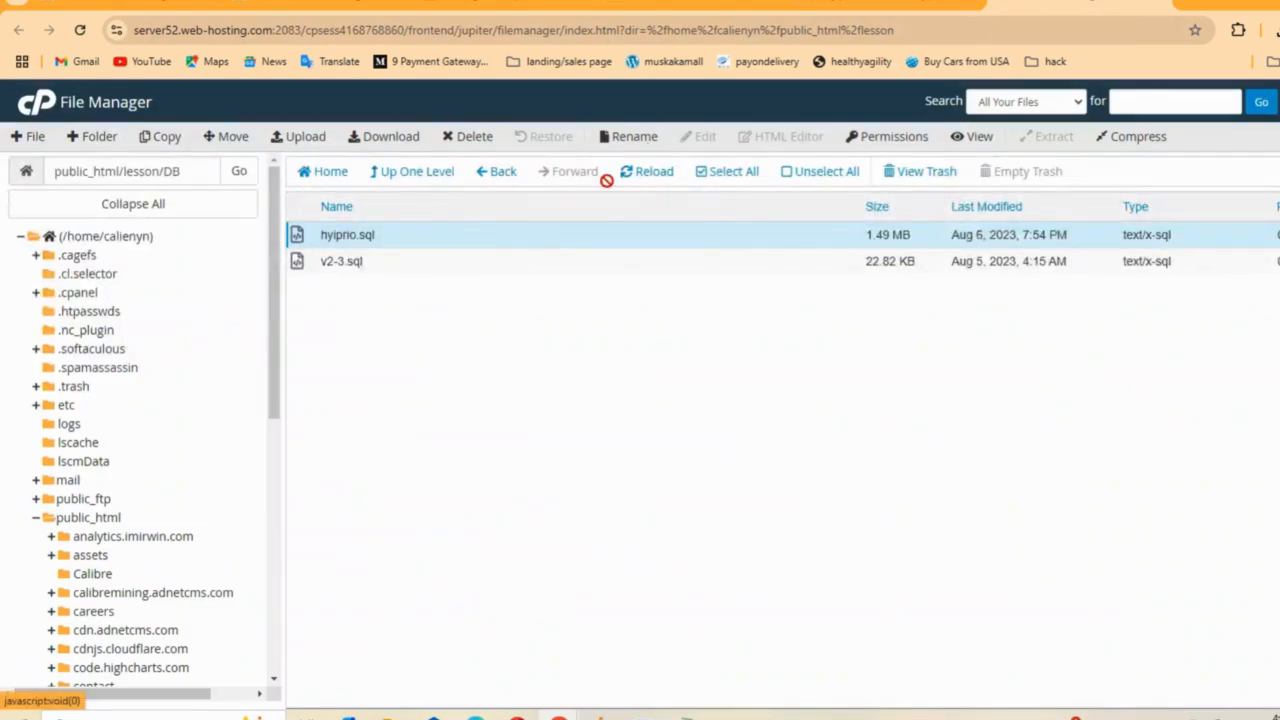
Return to the cPanel tools, search for phpm and open phpMyAdmin
{"action": "left_click", "coordinate": [700, 5]}
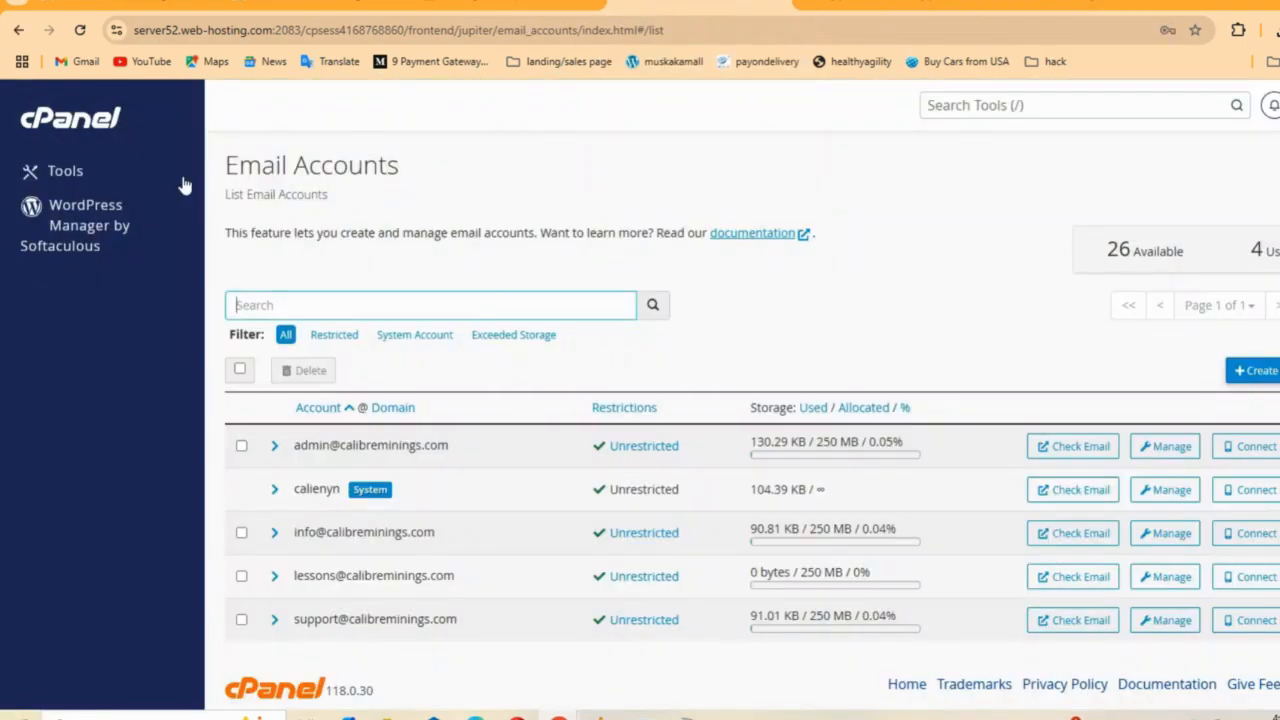
{"action": "left_click", "coordinate": [88, 133]}
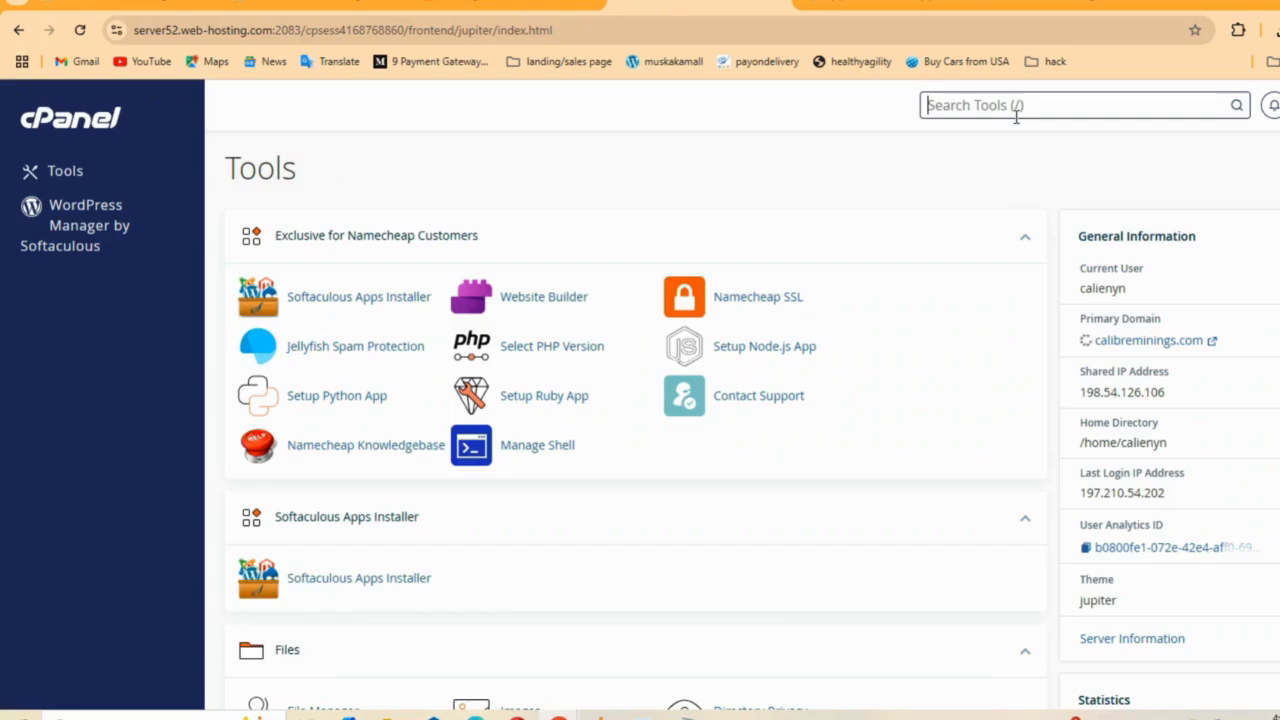
{"action": "type", "text": "php"}
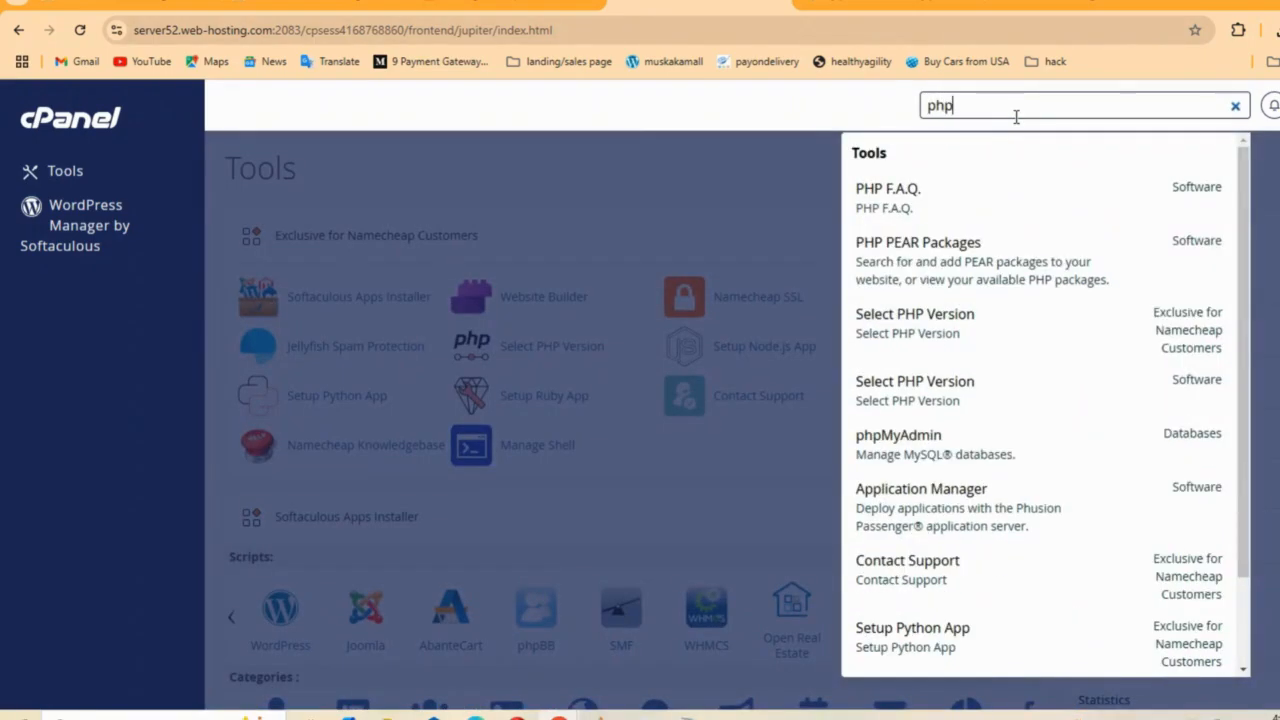
{"action": "type", "text": "m"}
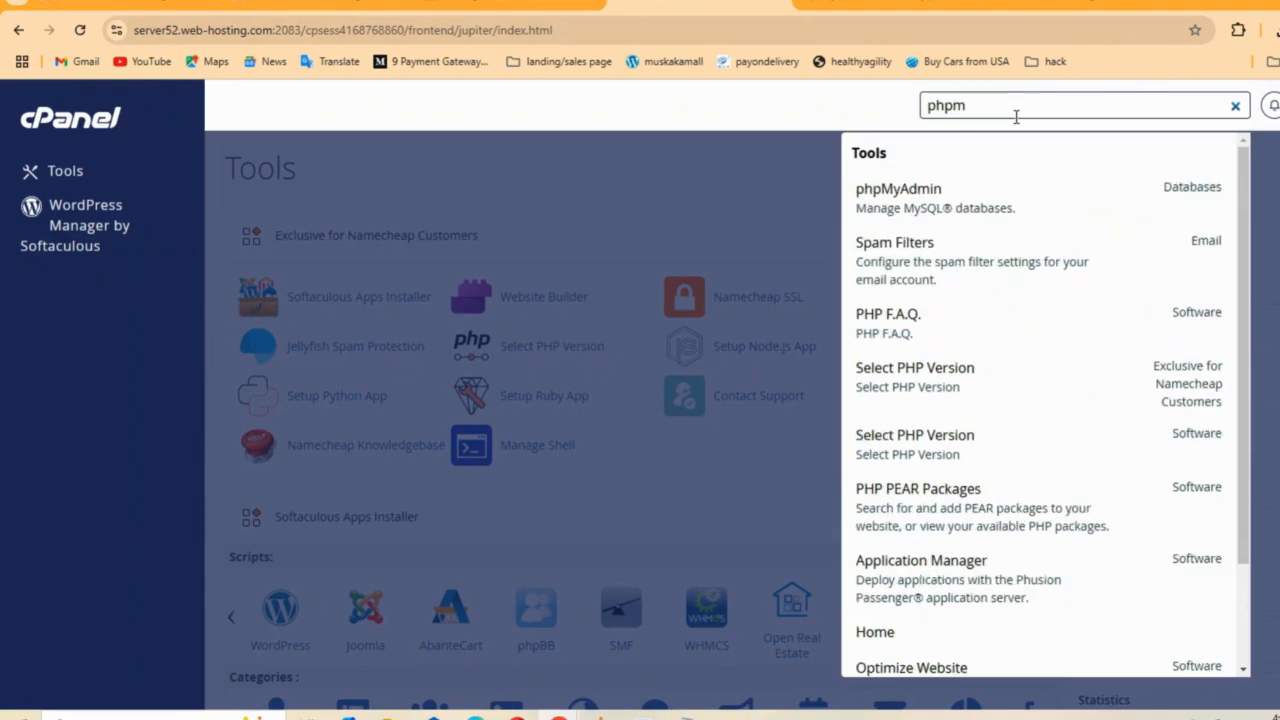
{"action": "left_click", "coordinate": [892, 199]}
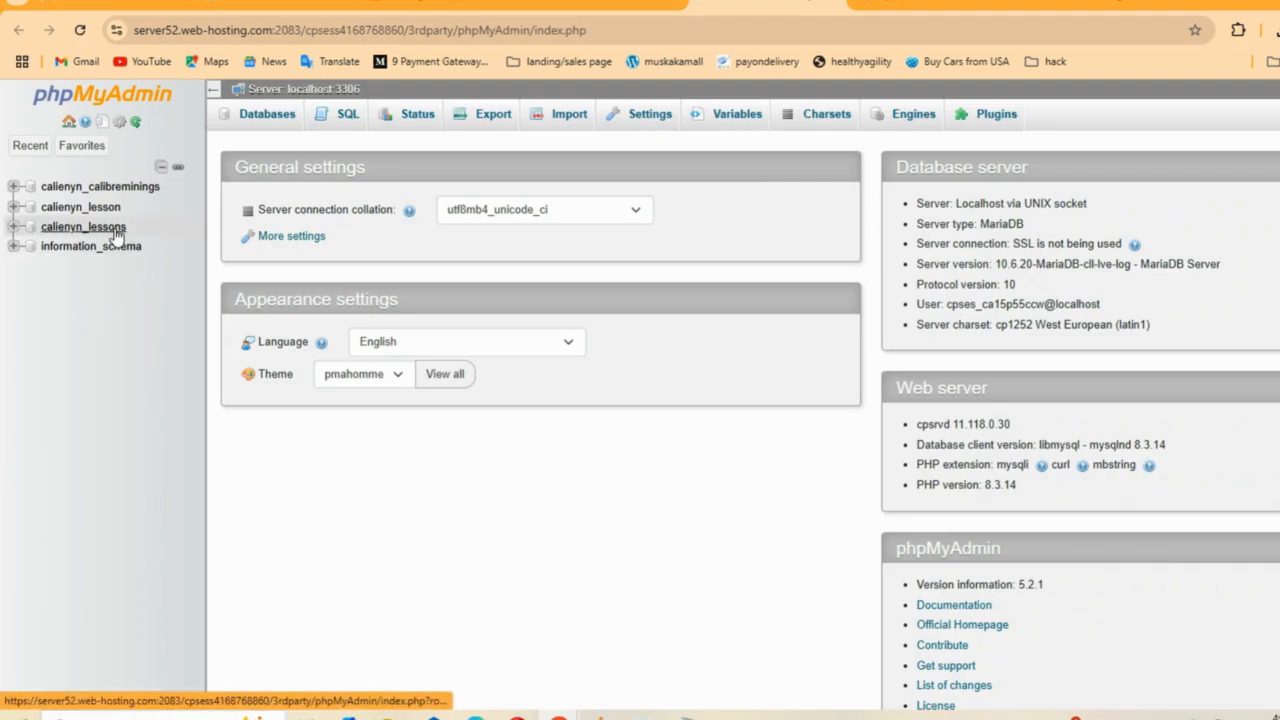
Check the database name in the Notepad notes and open the import page of the calienyn_lessons database
{"action": "left_click", "coordinate": [690, 715]}
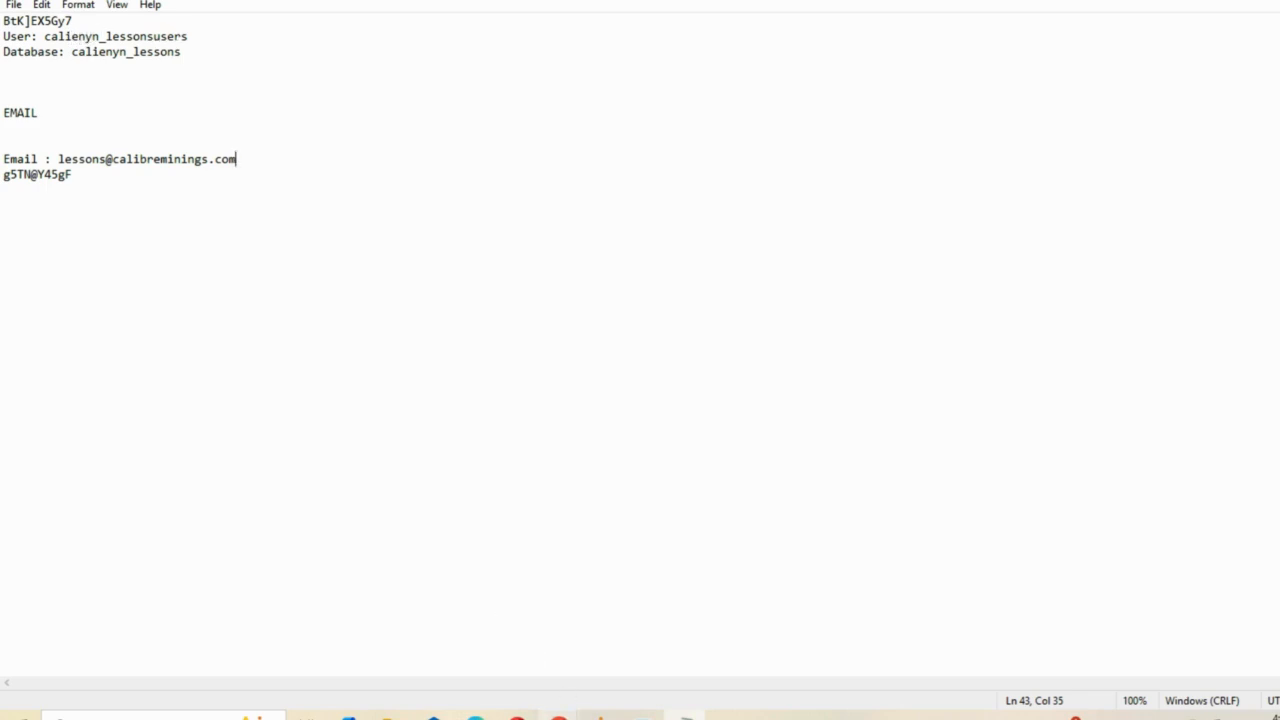
{"action": "left_click", "coordinate": [685, 716]}
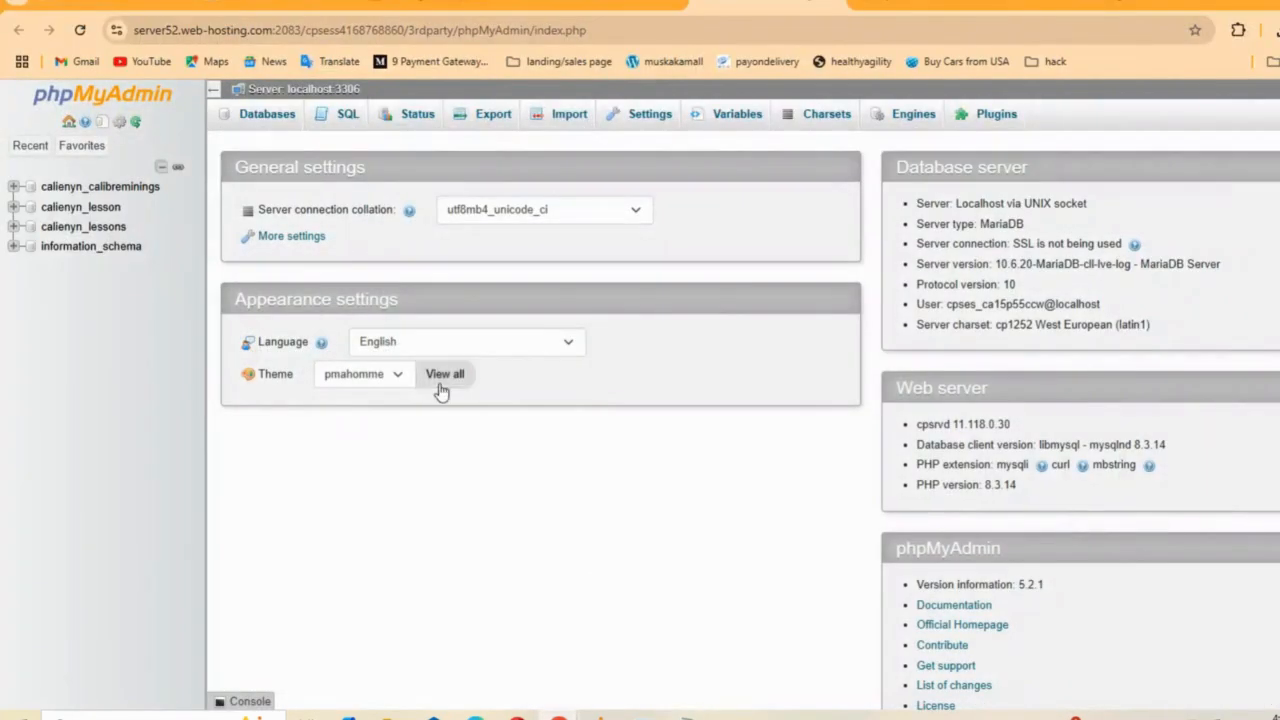
{"action": "left_click", "coordinate": [83, 227]}
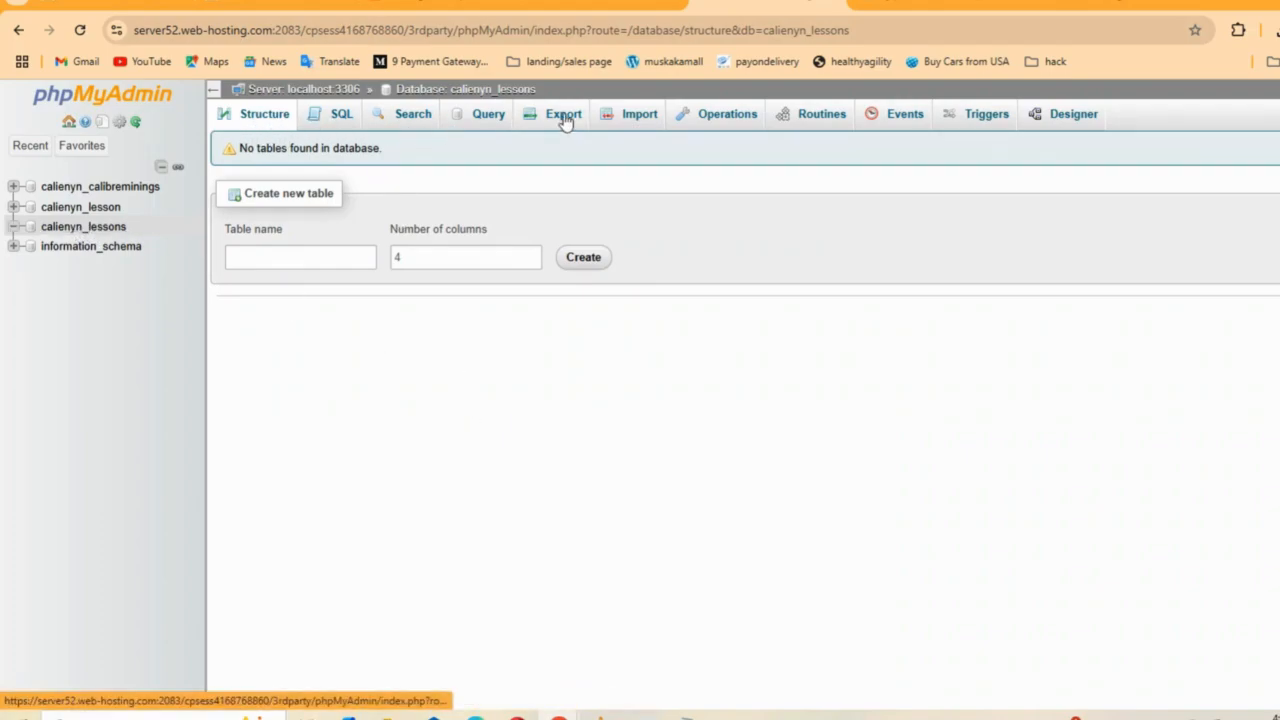
{"action": "left_click", "coordinate": [640, 116]}
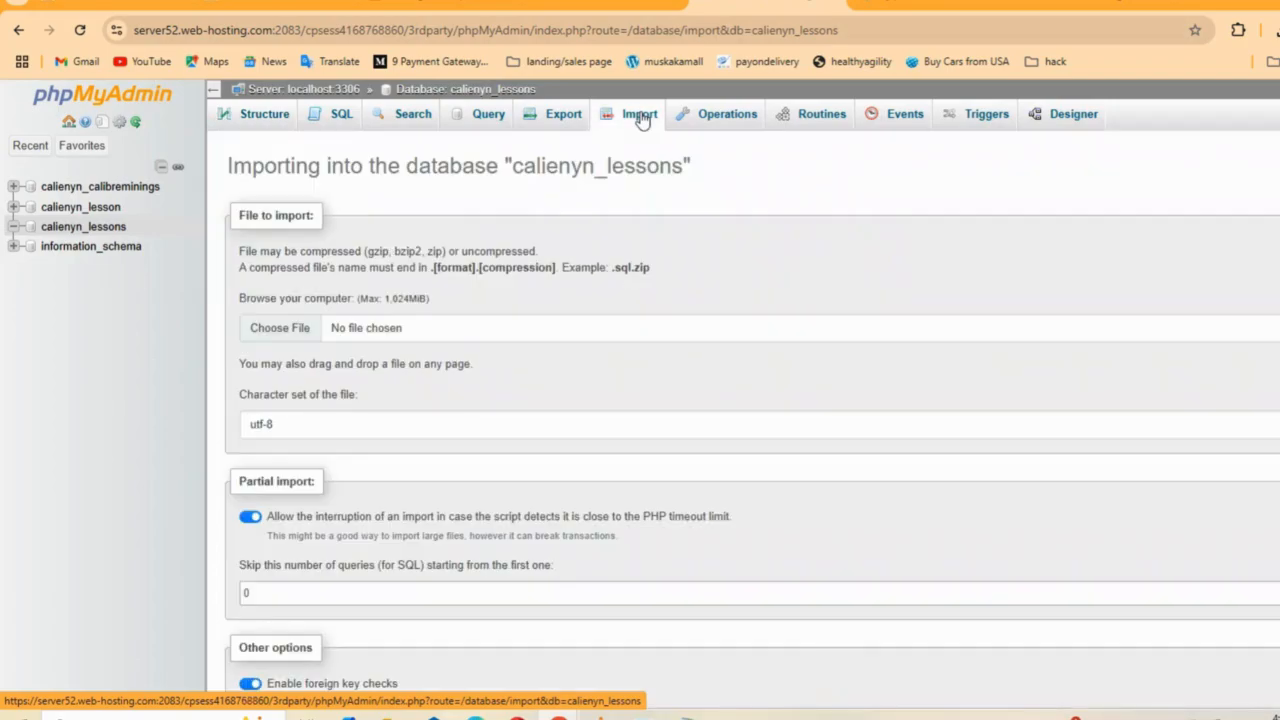
Import hyiprio (2).sql from the Downloads folder into the calienyn_lessons database, keeping the default import options
{"action": "left_click", "coordinate": [278, 330]}
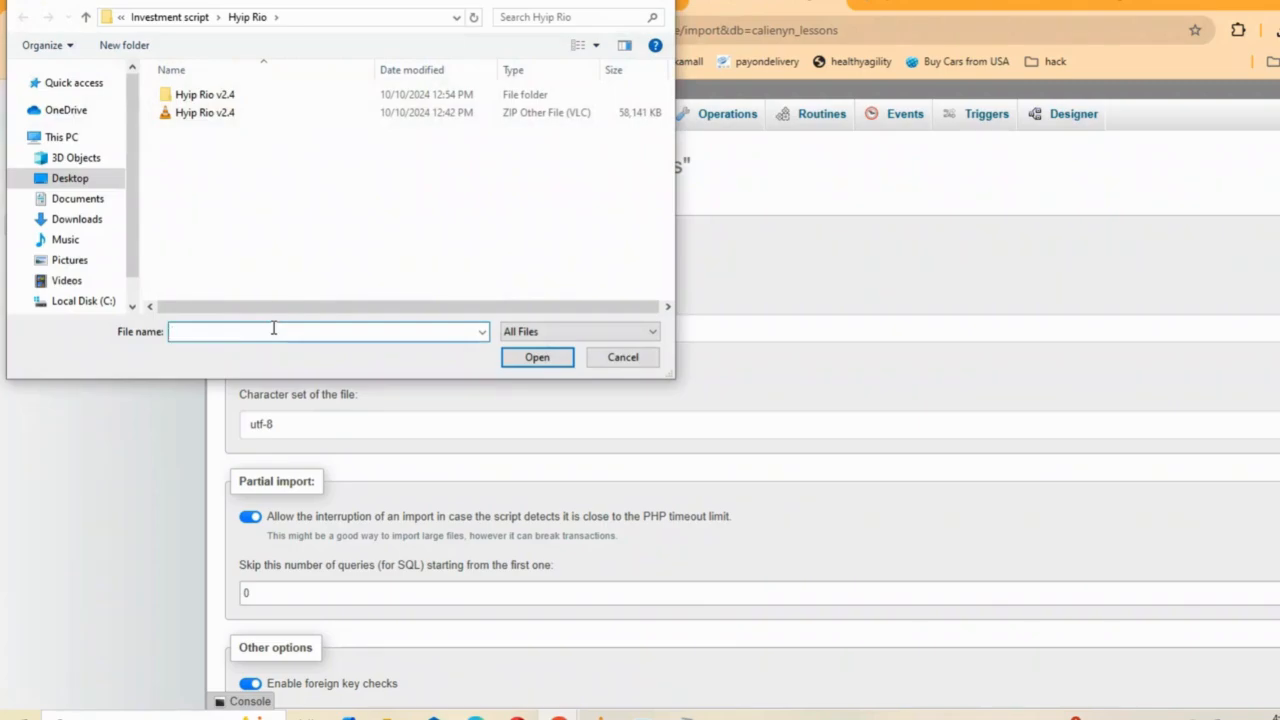
{"action": "left_click", "coordinate": [70, 222]}
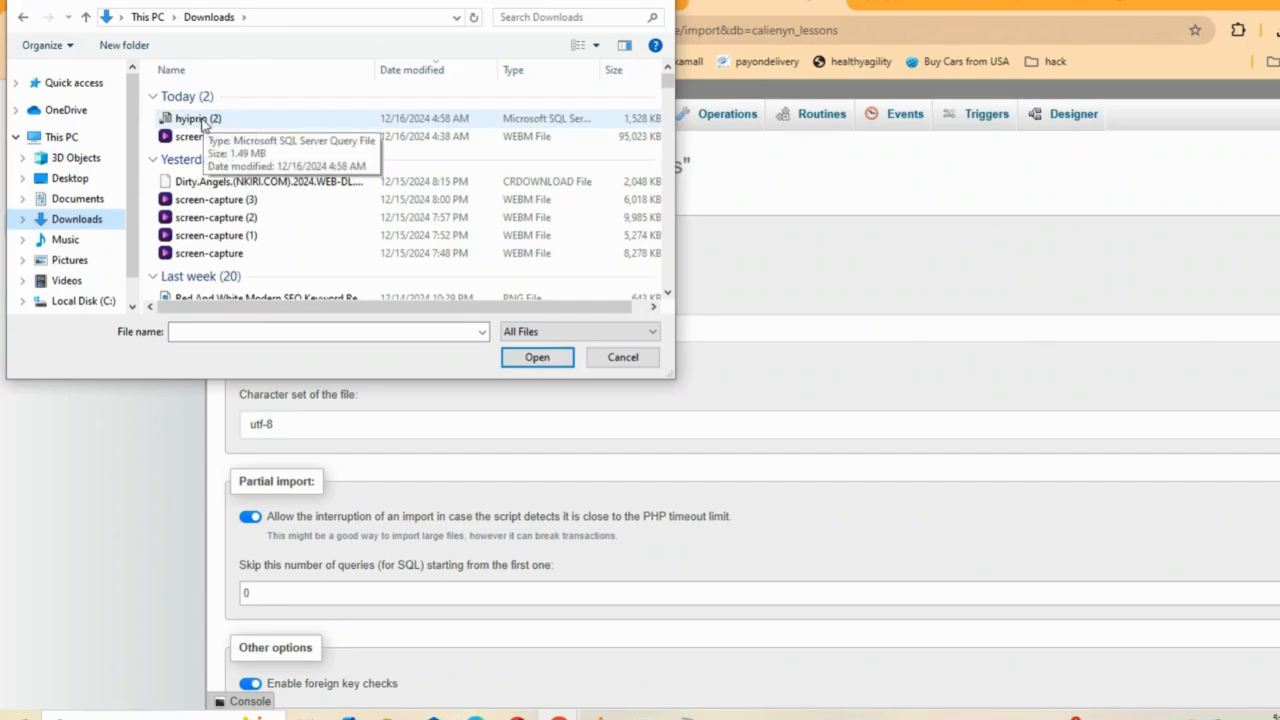
{"action": "left_click", "coordinate": [200, 119]}
{"action": "left_click", "coordinate": [534, 360]}
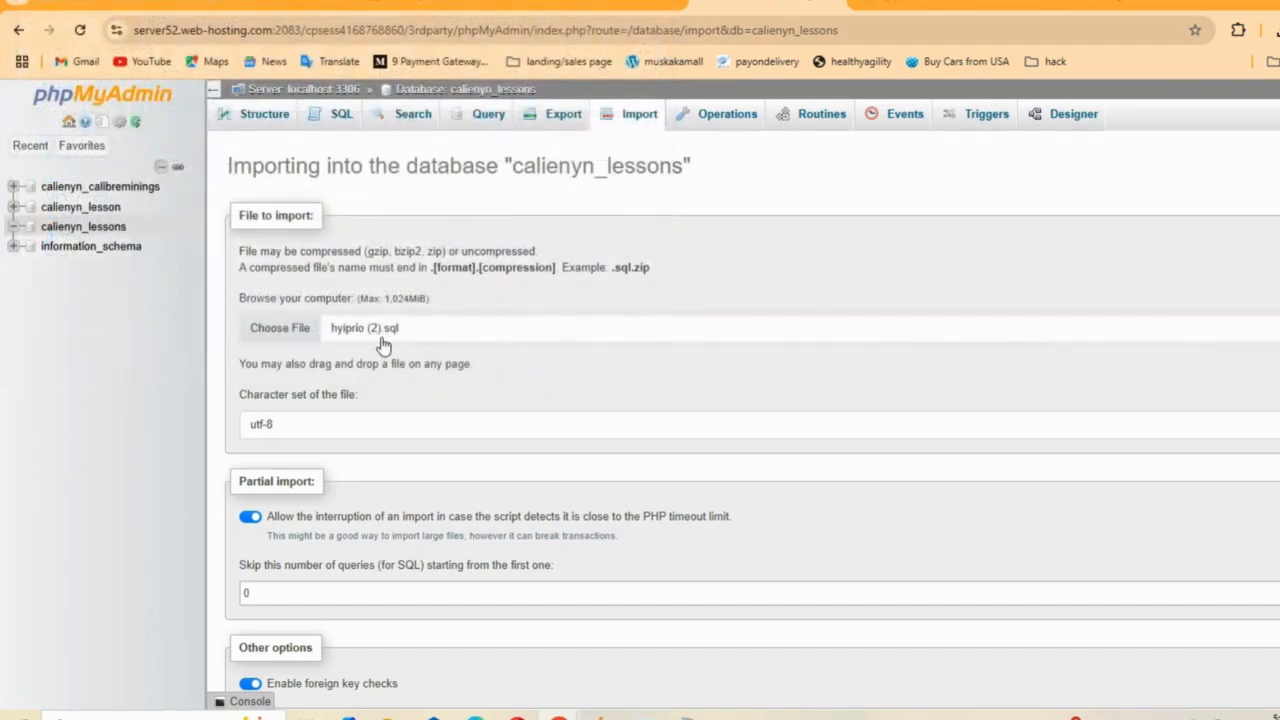
{"action": "scroll", "coordinate": [752, 430], "scroll_direction": "down", "scroll_amount": 1}
{"action": "scroll", "coordinate": [752, 430], "scroll_direction": "down", "scroll_amount": 3}
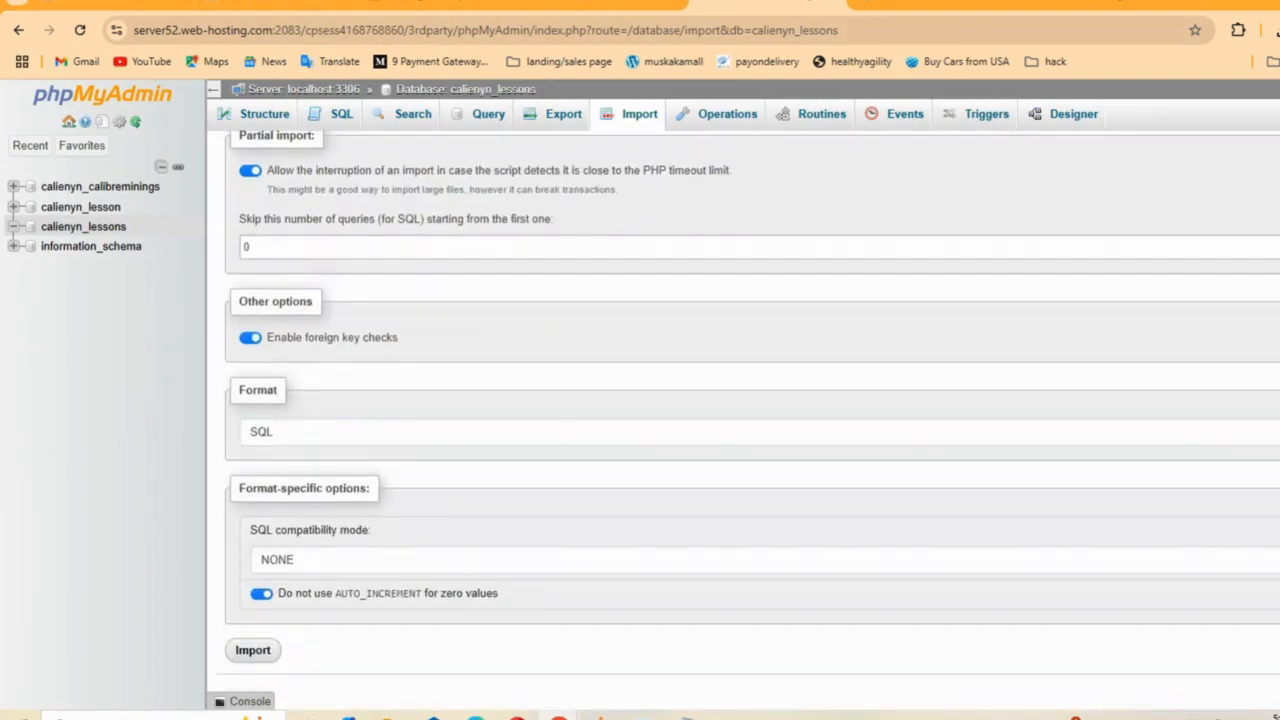
{"action": "left_click", "coordinate": [245, 652]}
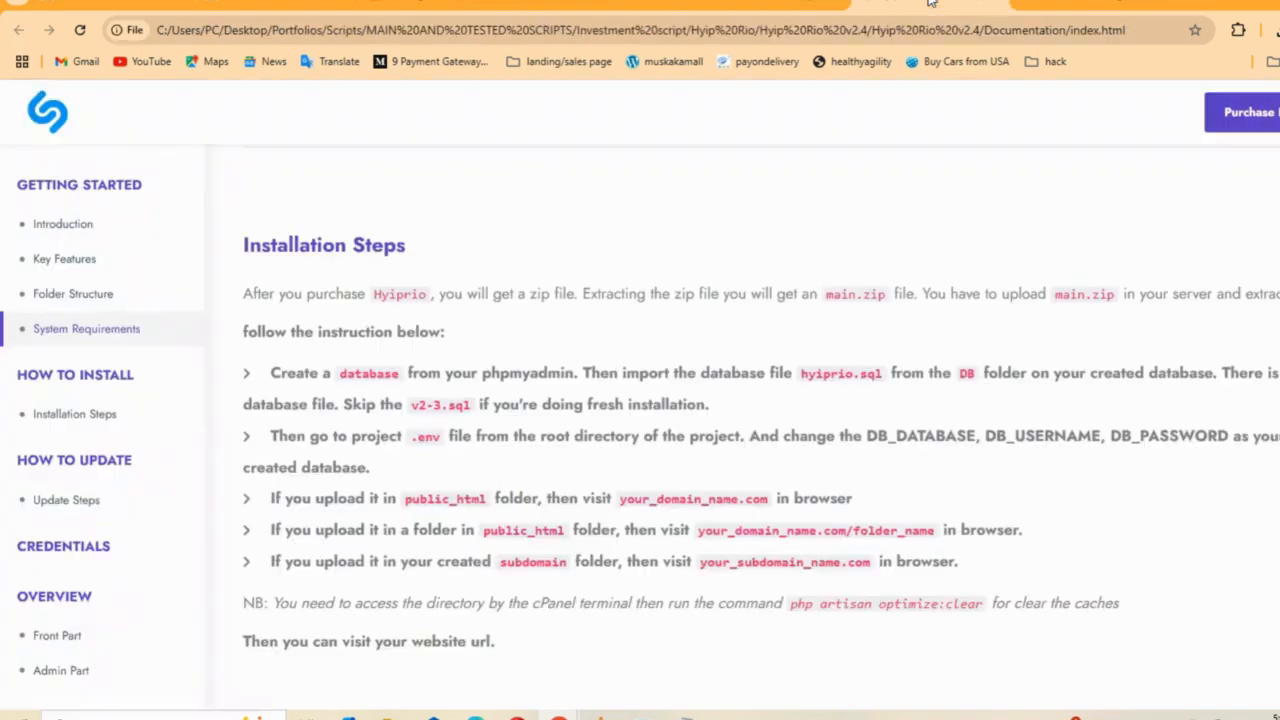
Consult the documentation for the .env configuration instructions and return to the file manager
{"action": "left_click", "coordinate": [932, 5]}
{"action": "left_click", "coordinate": [1048, 10]}
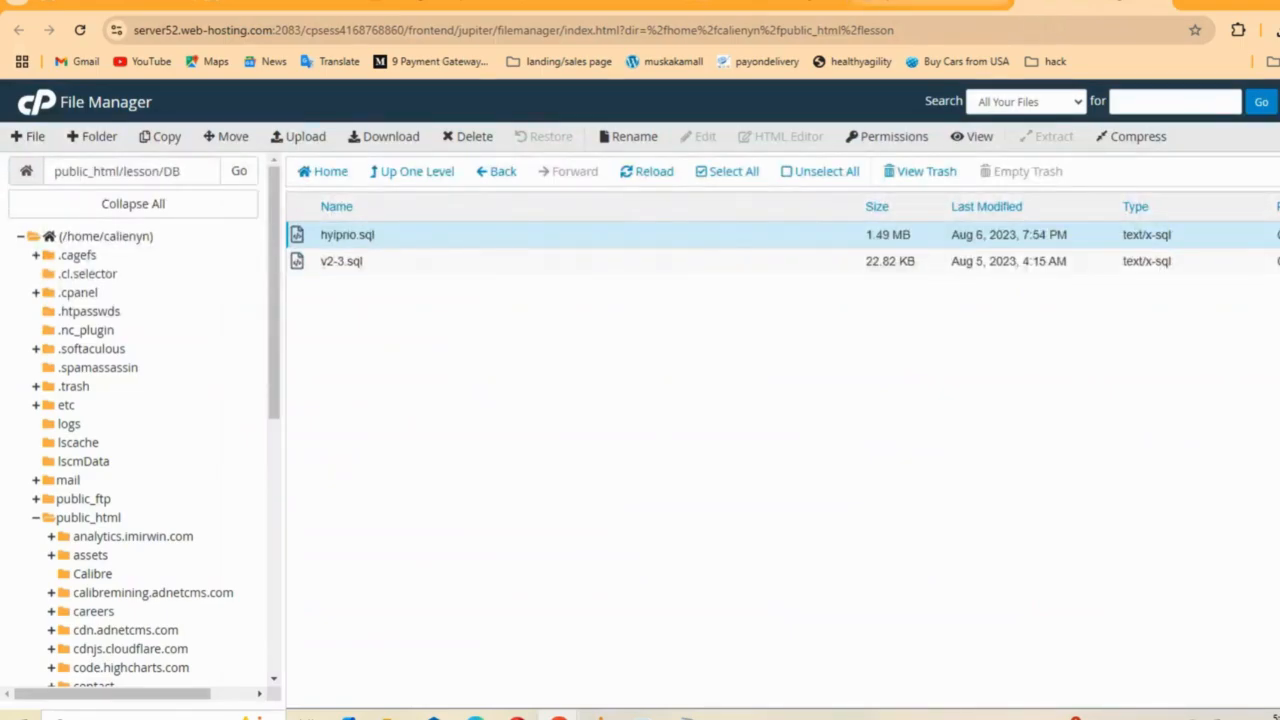
{"action": "left_click", "coordinate": [932, 3]}
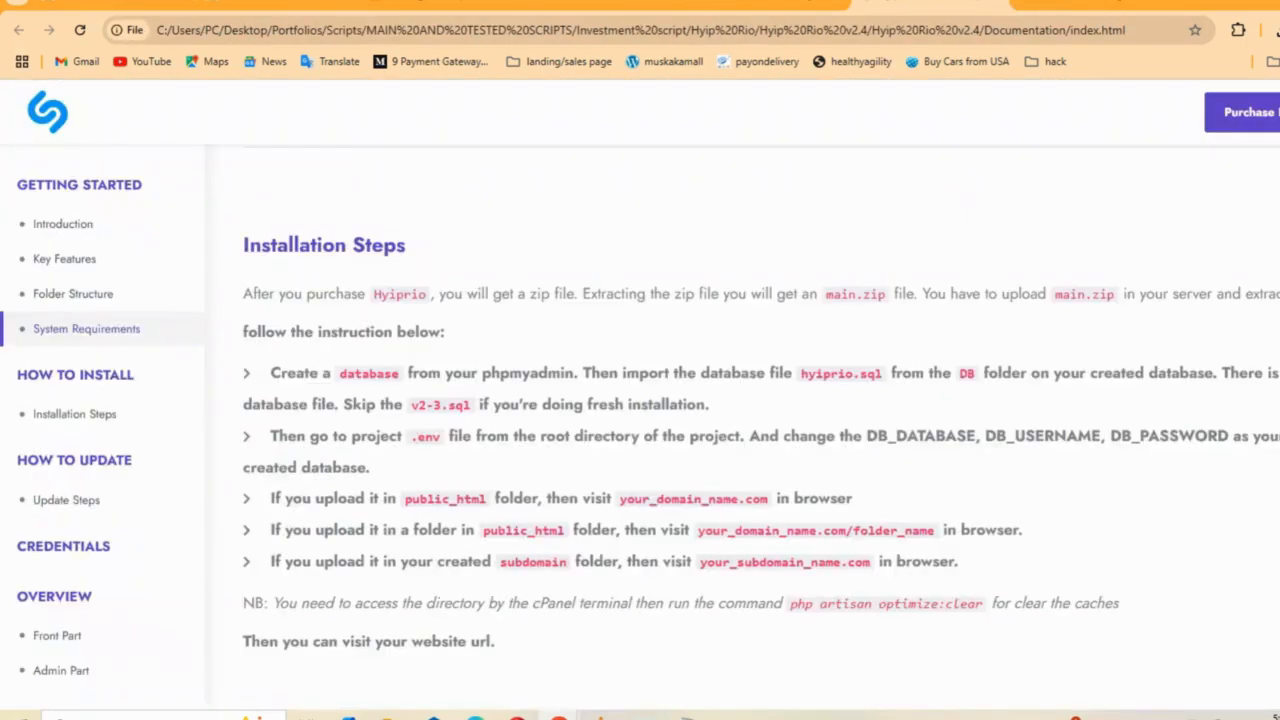
{"action": "left_click", "coordinate": [1093, 3]}
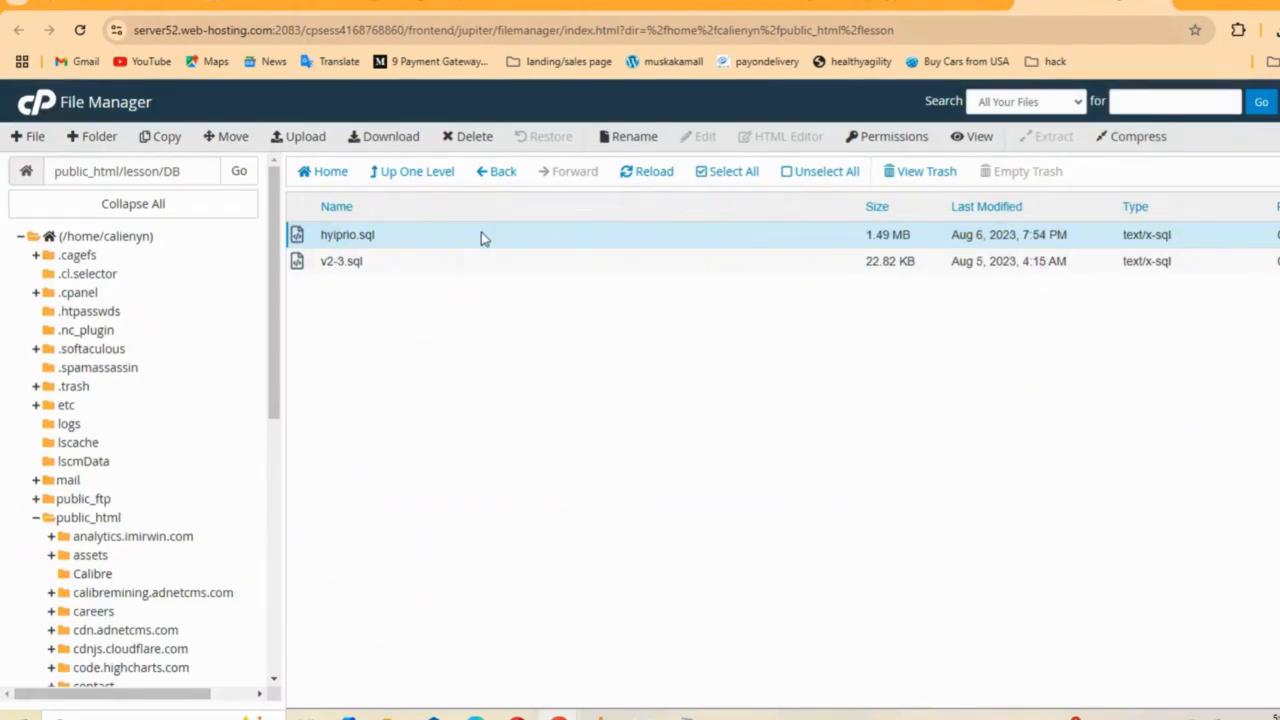
Go up to the lesson folder and open its .env file in the code editor
{"action": "left_click", "coordinate": [430, 180]}
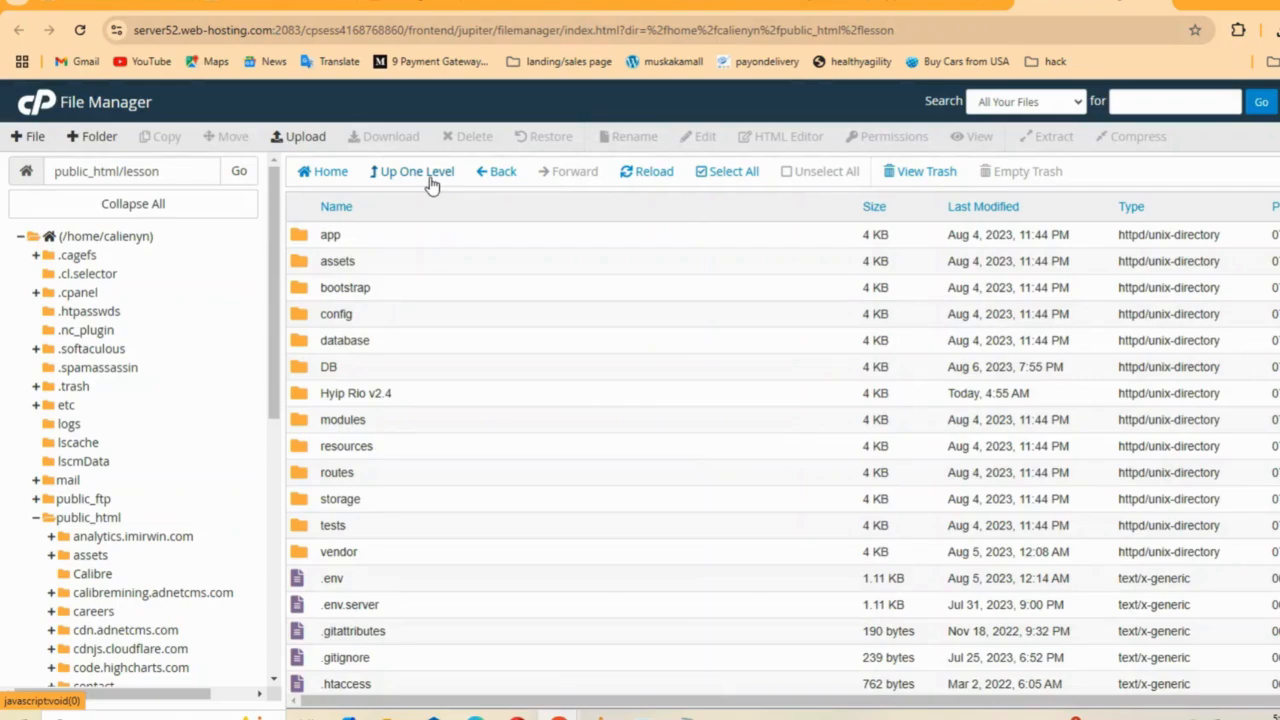
{"action": "left_click", "coordinate": [340, 580]}
{"action": "right_click", "coordinate": [340, 580]}
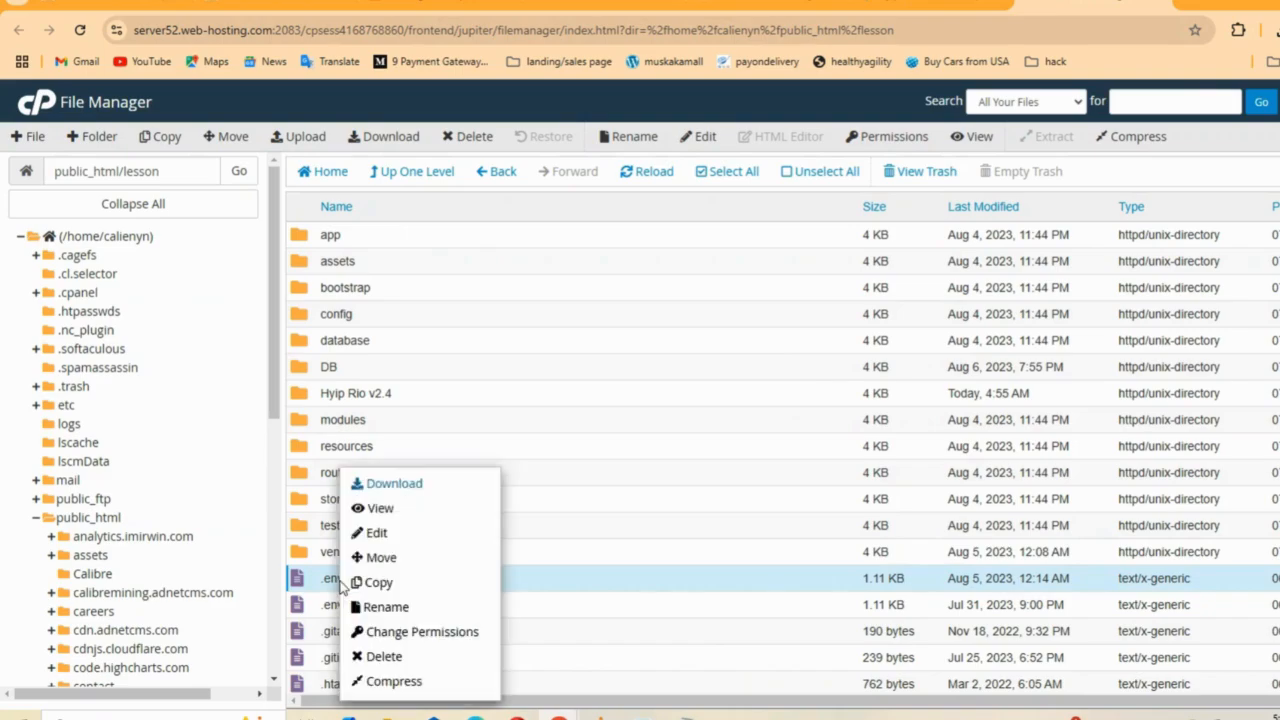
{"action": "left_click", "coordinate": [390, 532]}
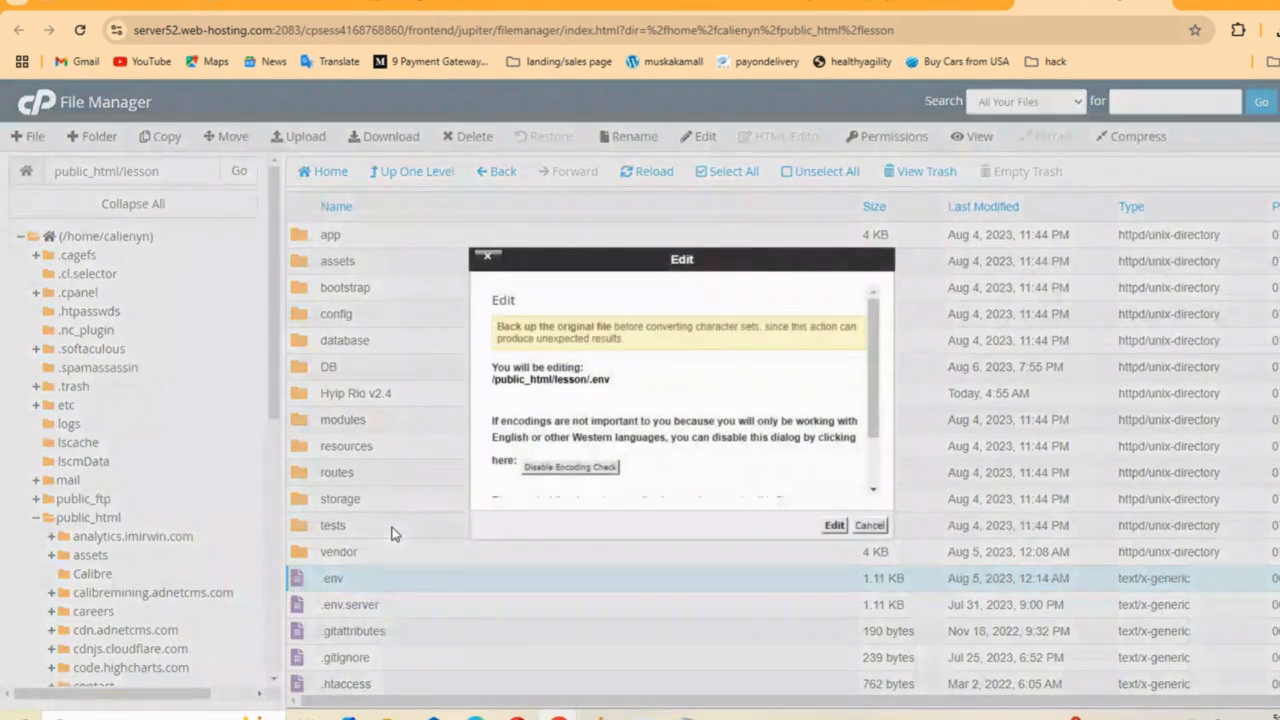
{"action": "left_click", "coordinate": [833, 526]}
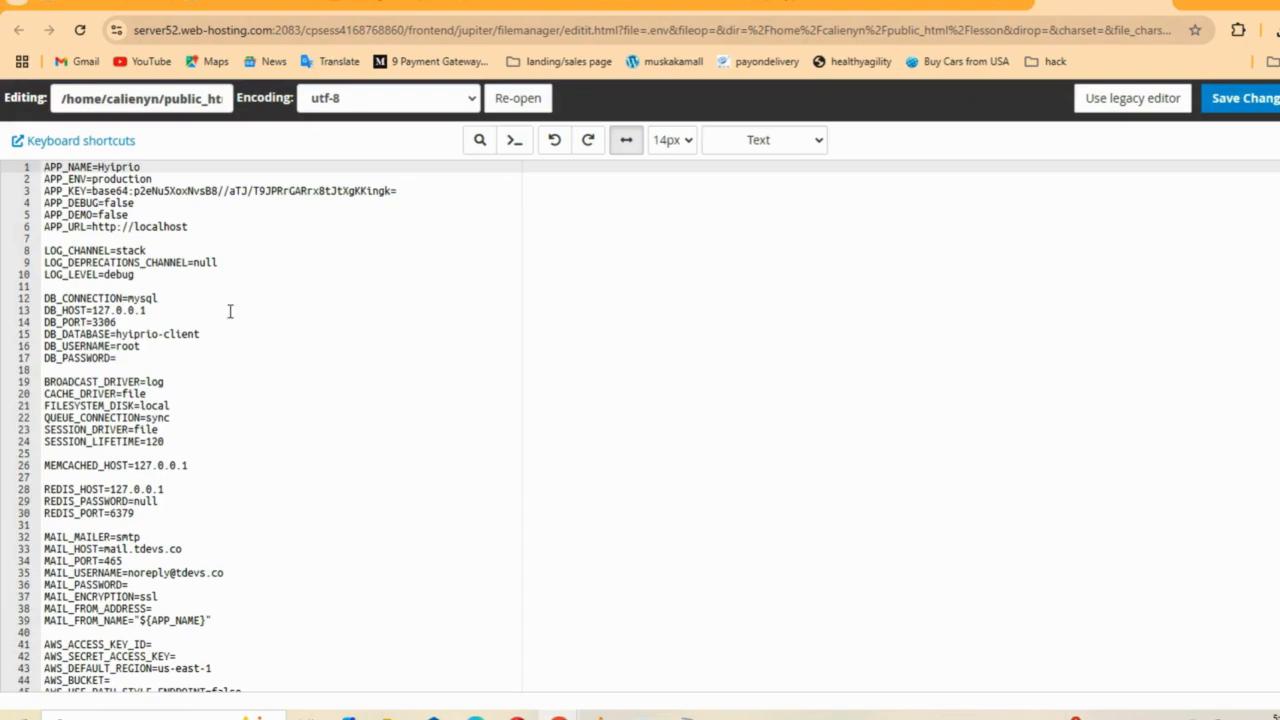
Set APP_NAME in the .env file to Lessons
{"action": "left_click", "coordinate": [157, 168]}
{"action": "key", "text": "BackSpace"}
{"action": "key", "text": "BackSpace"}
{"action": "key", "text": "BackSpace"}
{"action": "key", "text": "BackSpace"}
{"action": "key", "text": "BackSpace"}
{"action": "key", "text": "BackSpace"}
{"action": "key", "text": "BackSpace"}
{"action": "type", "text": "Lessons"}
Switch to the Notepad notes and select the saved database password for copying
{"action": "left_click", "coordinate": [688, 716]}
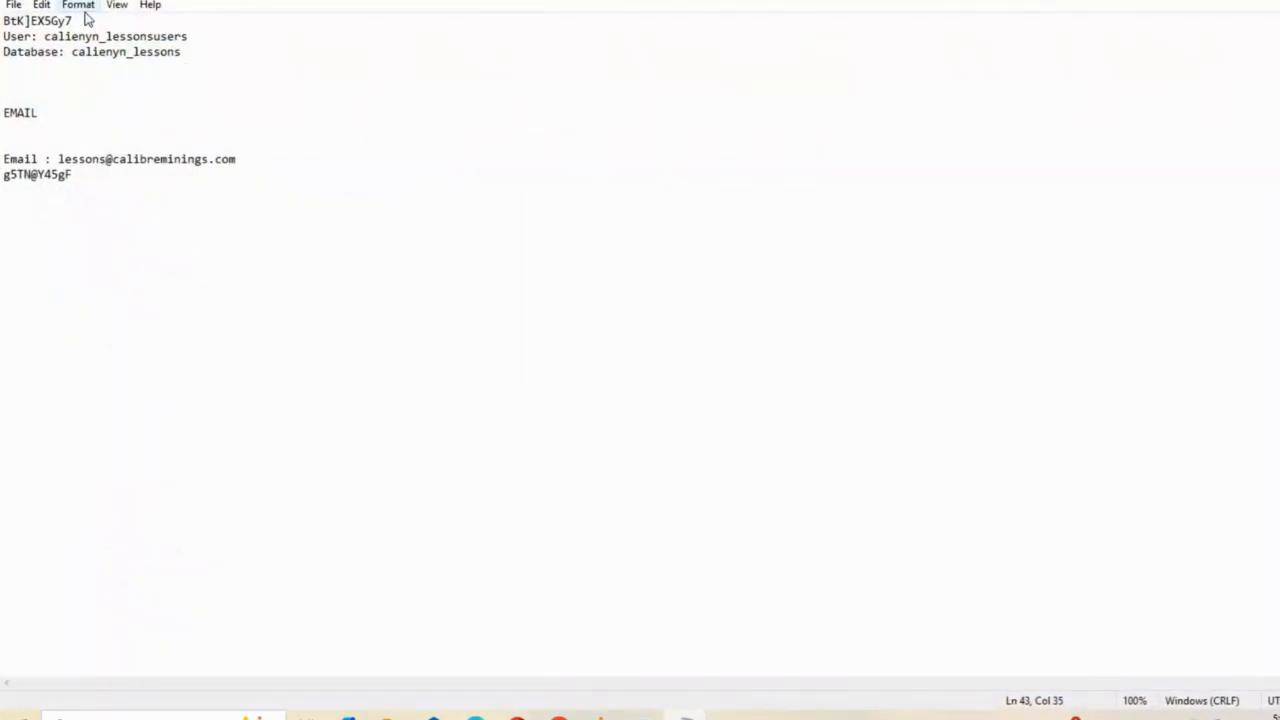
{"action": "left_click_drag", "start_coordinate": [77, 21], "coordinate": [6, 20]}
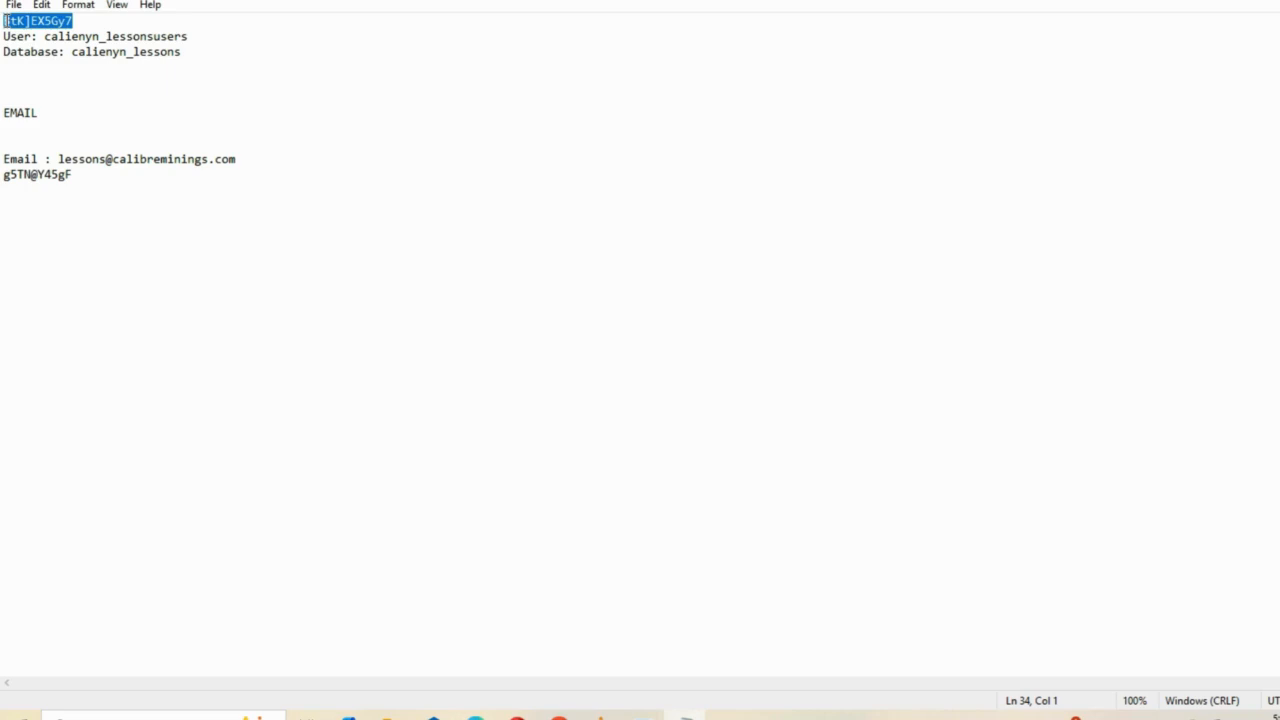
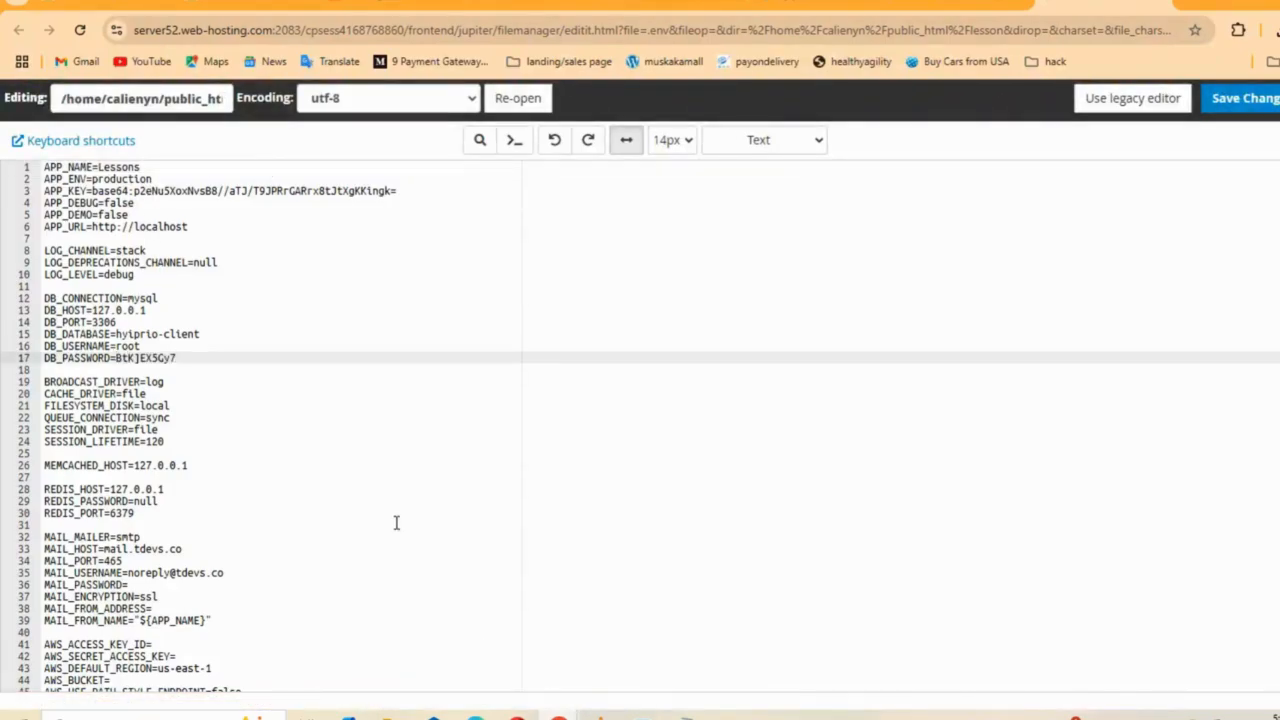
Switch to the Notepad notes and select the full database username on the User line for copying
{"action": "mouse_move", "coordinate": [560, 712]}
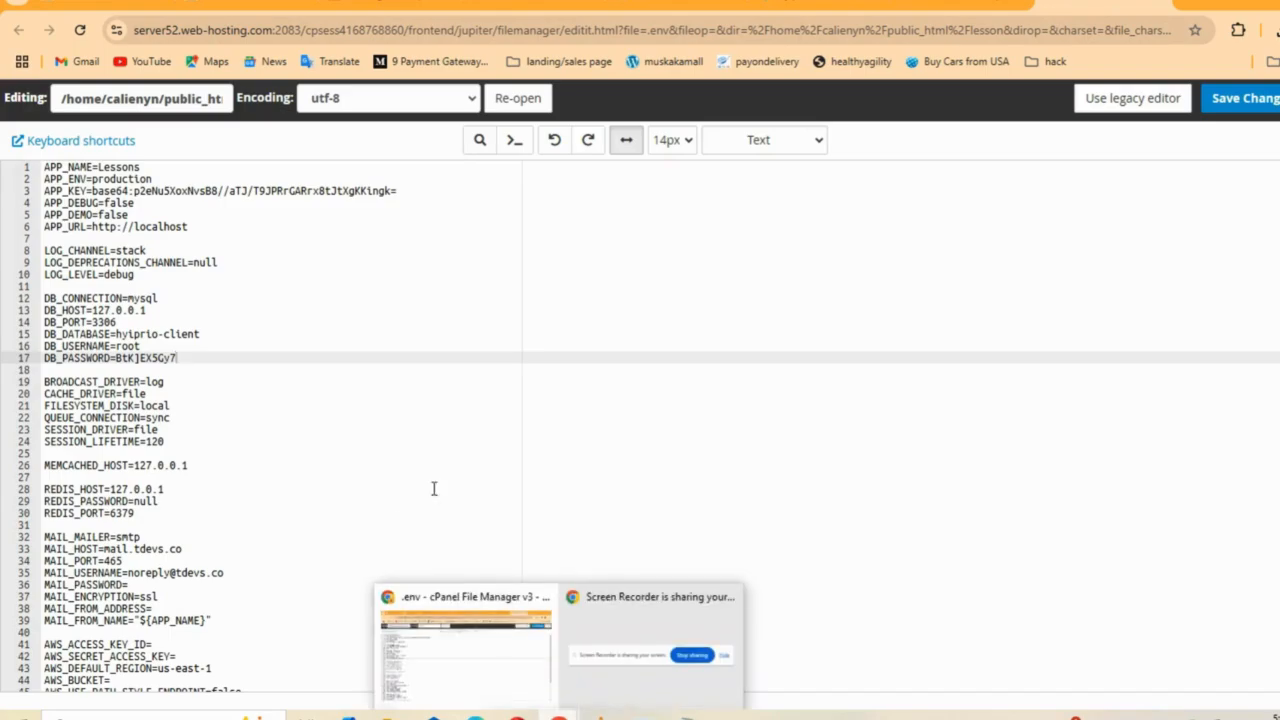
{"action": "left_click", "coordinate": [686, 716]}
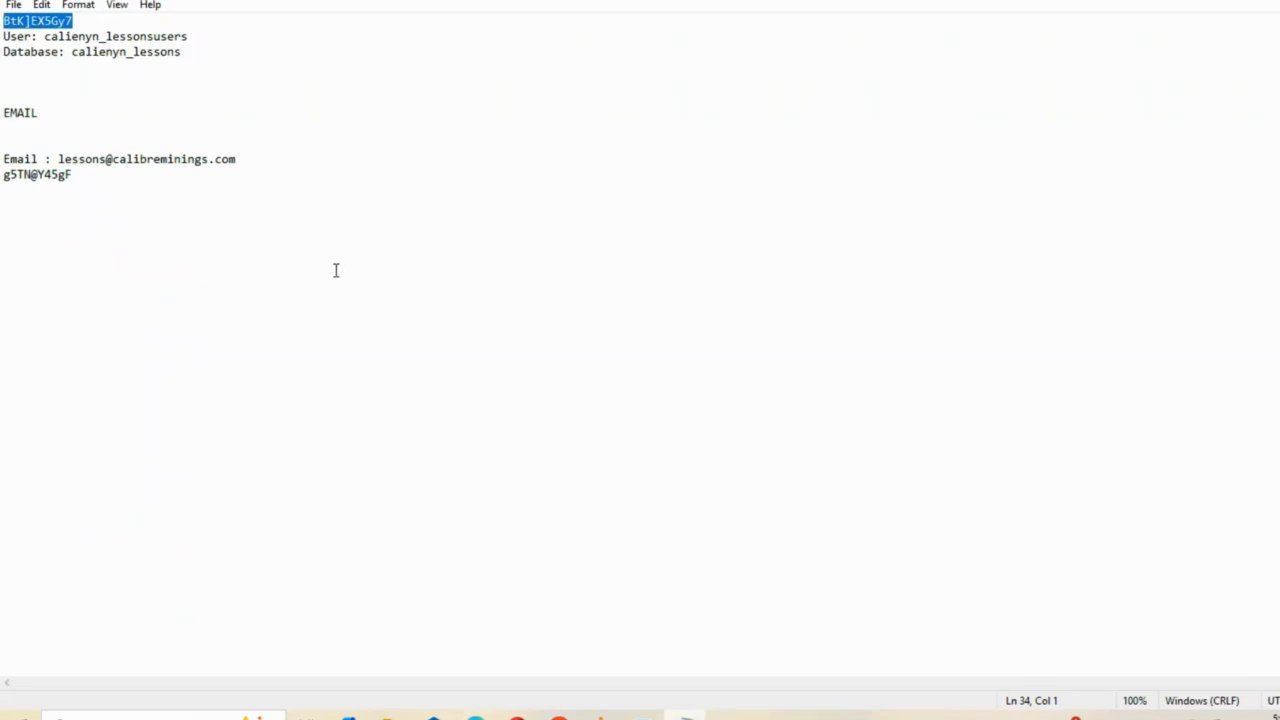
{"action": "right_click", "coordinate": [190, 36]}
{"action": "left_click", "coordinate": [184, 37]}
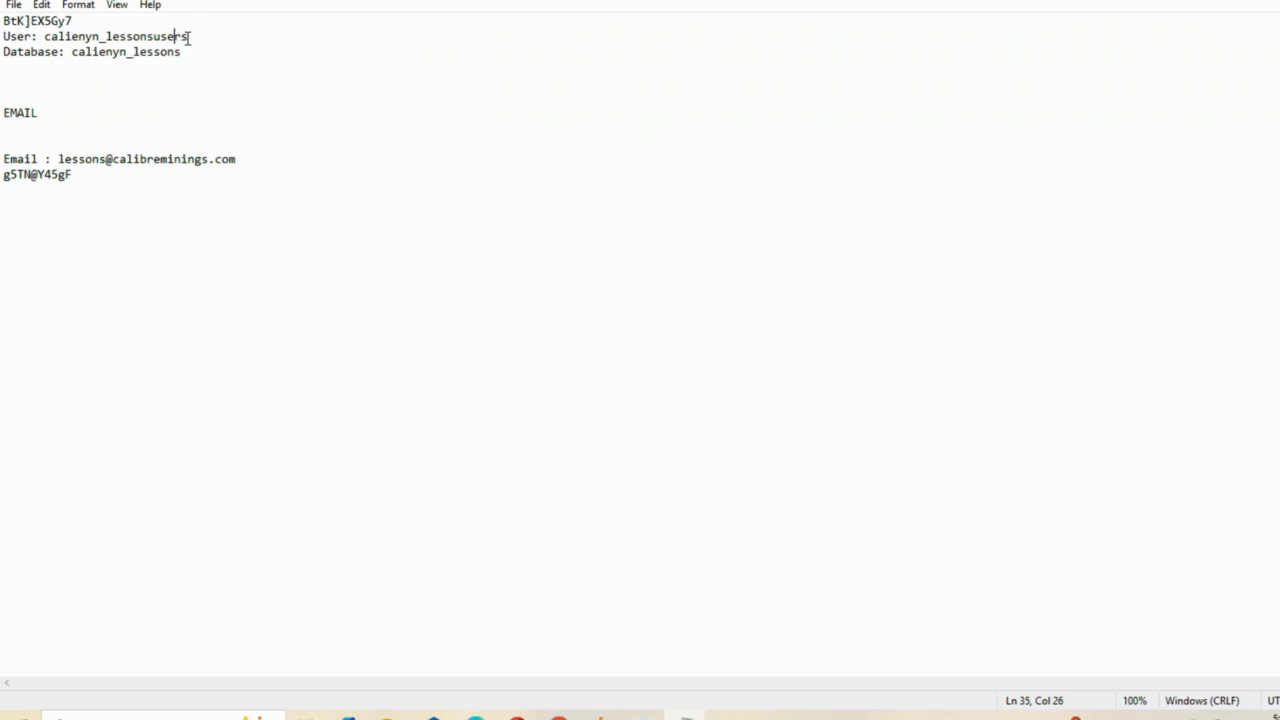
{"action": "double_click", "coordinate": [187, 37]}
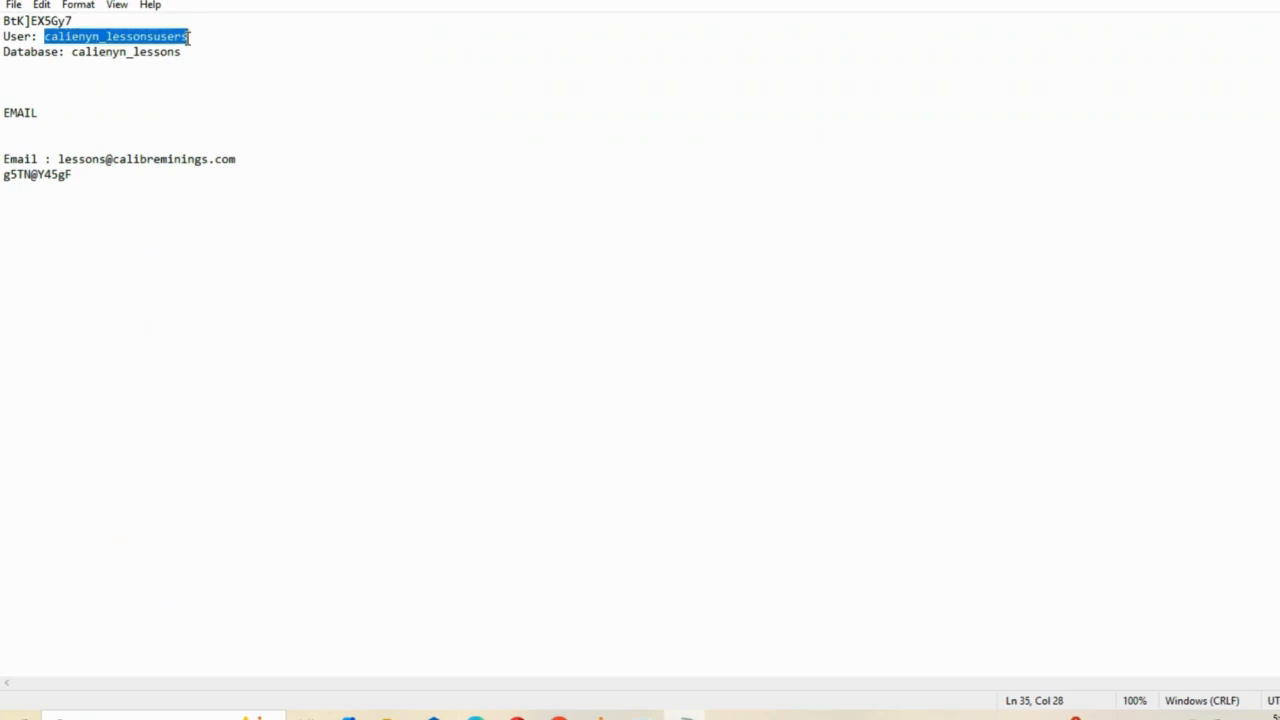
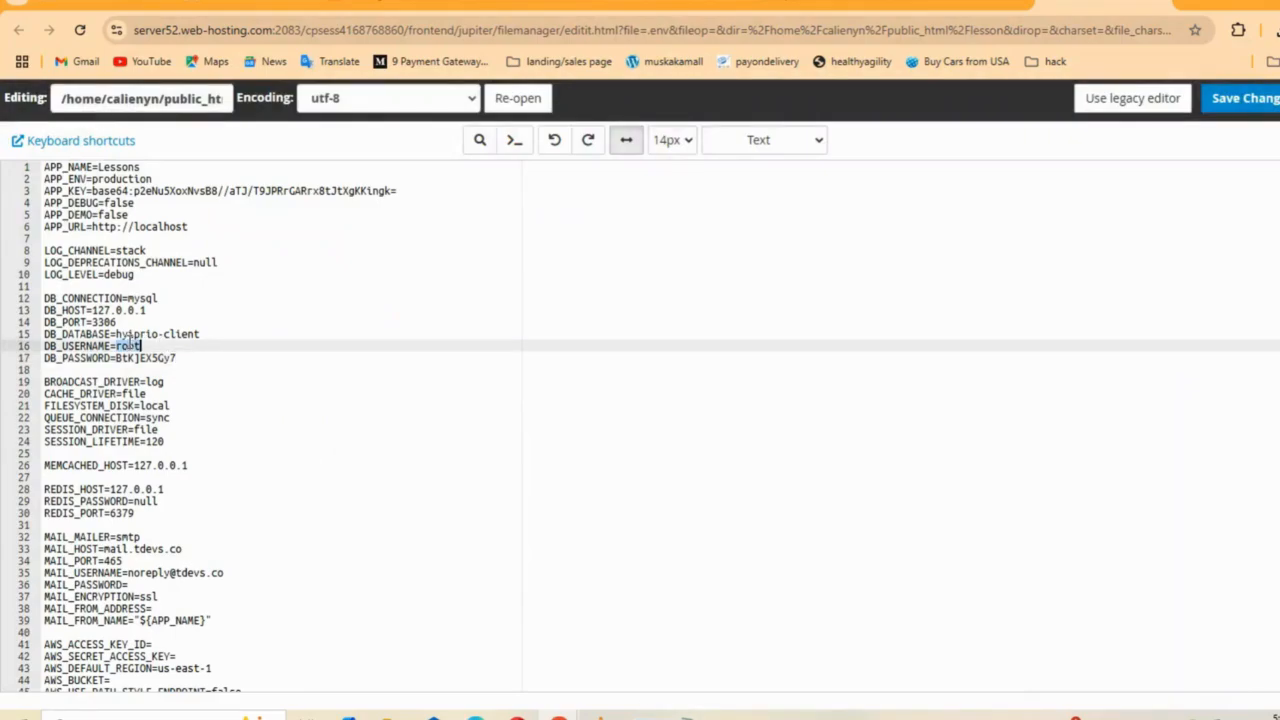
Replace the DB_USERNAME value root in the .env file with the copied database username calienyn_lessonsusers
{"action": "type", "text": "calienyn_lessonsusers"}
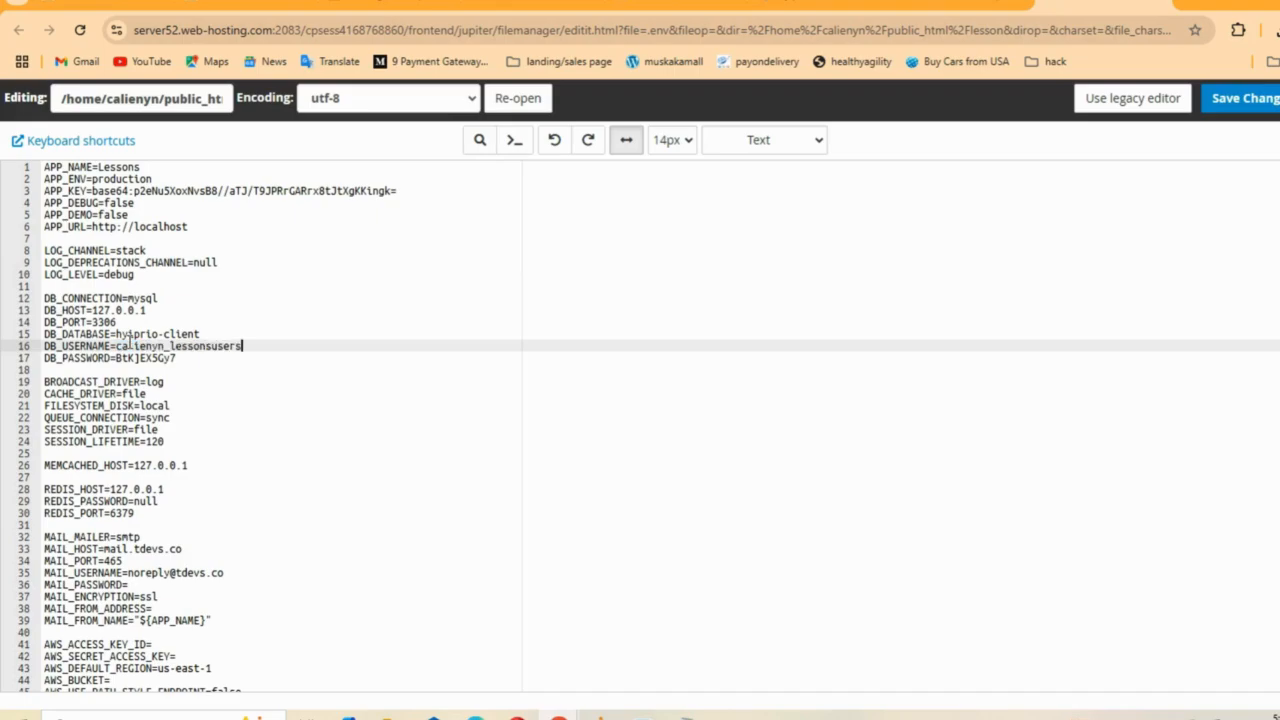
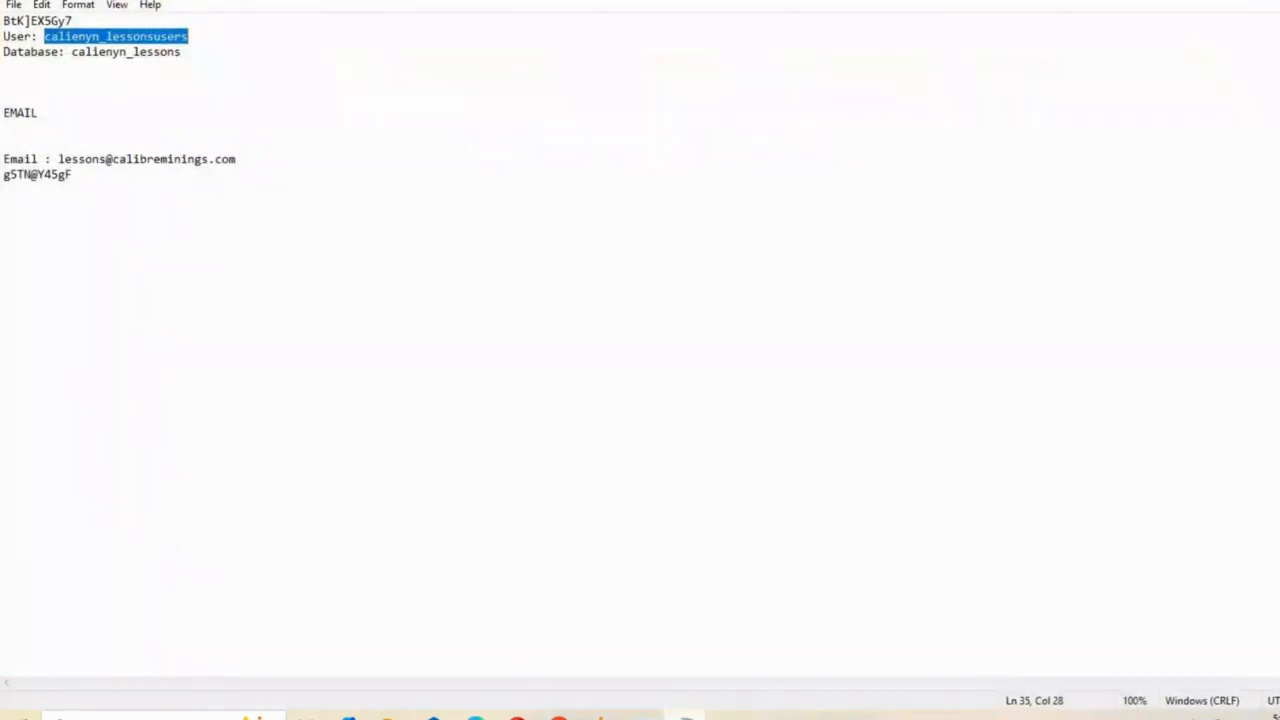
Select the database name calienyn_lessons in the credentials notes
{"action": "double_click", "coordinate": [158, 51]}
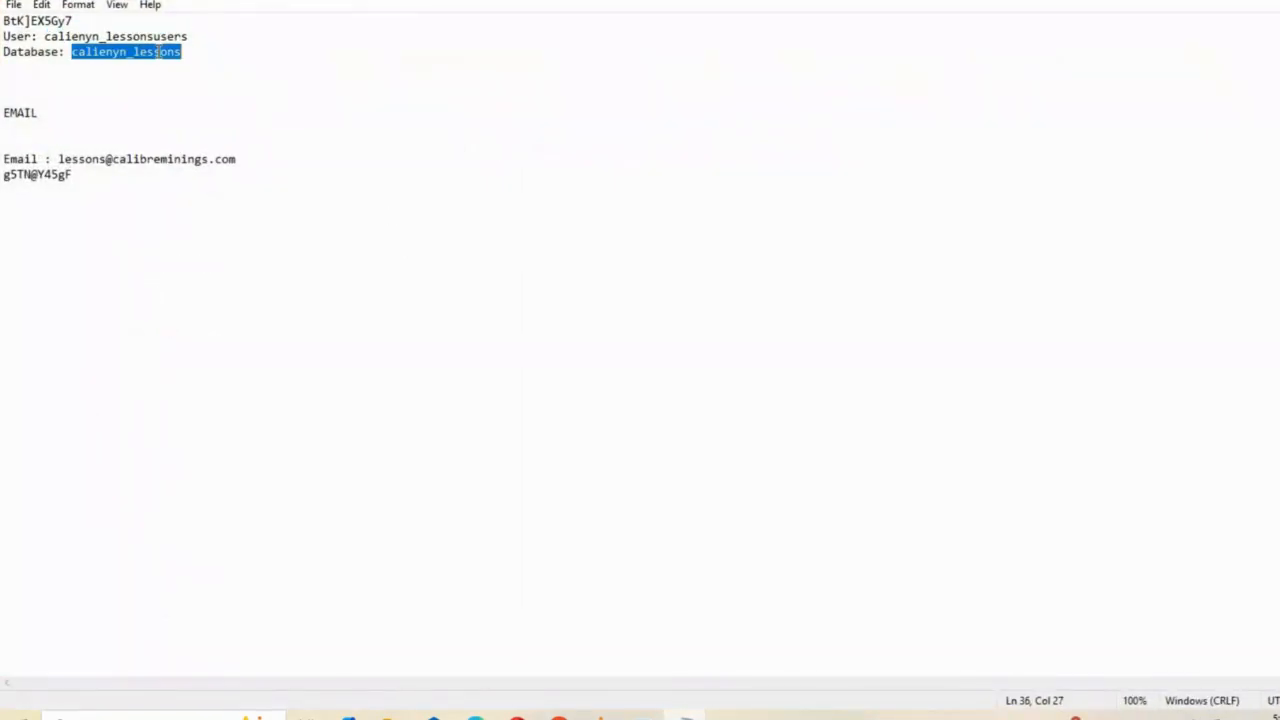
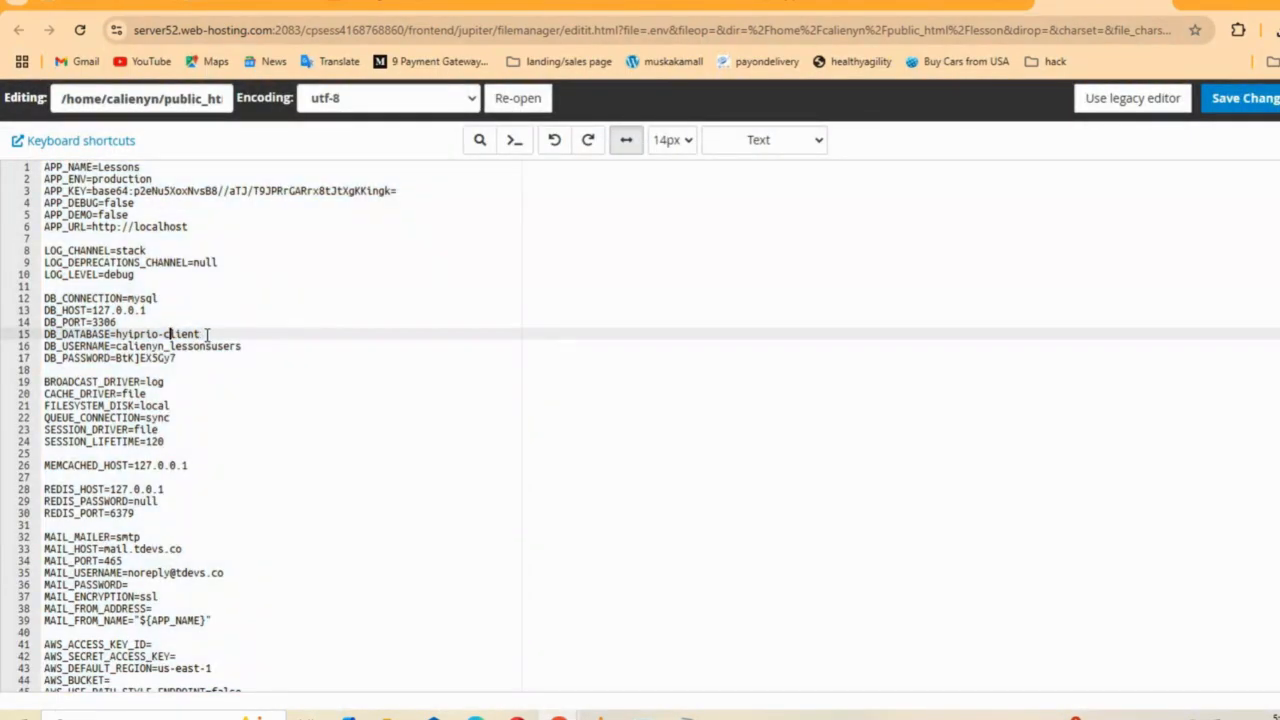
Set DB_DATABASE to calienyn_lessons in the .env file and save the changes
{"action": "left_click", "coordinate": [207, 333]}
{"action": "left_click_drag", "start_coordinate": [207, 333], "coordinate": [117, 336]}
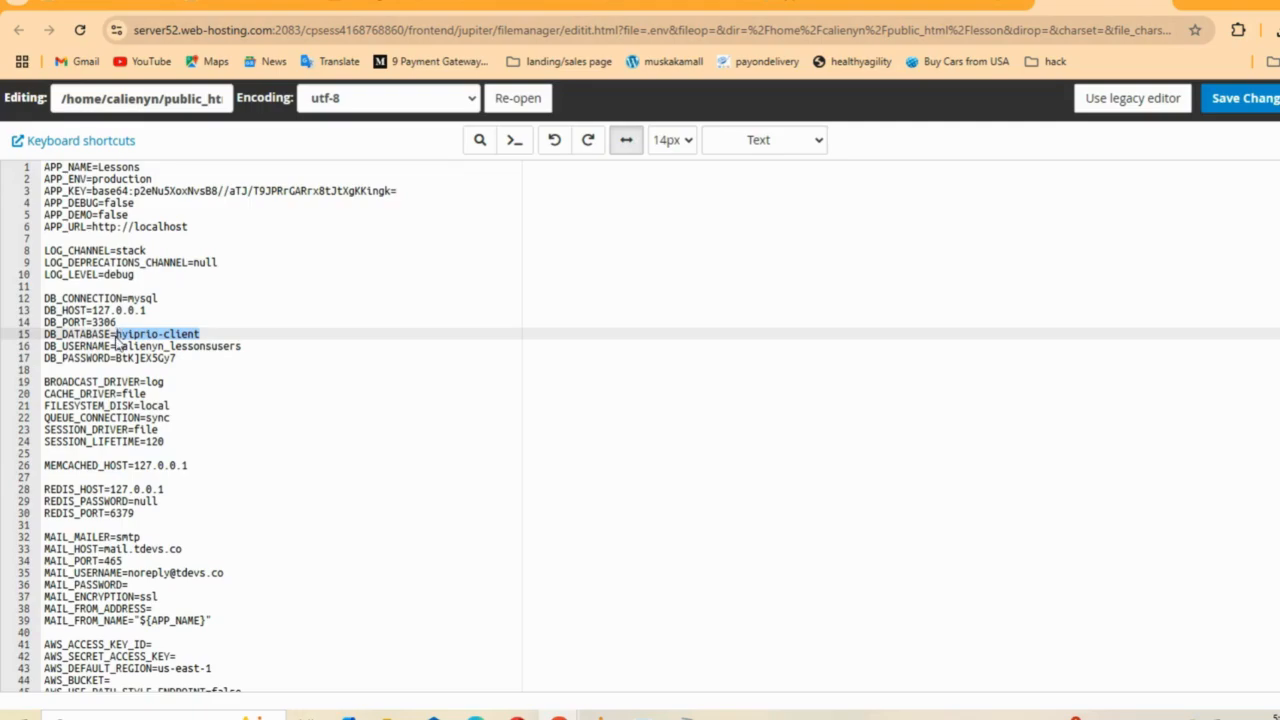
{"action": "type", "text": "calienyn_lessons"}
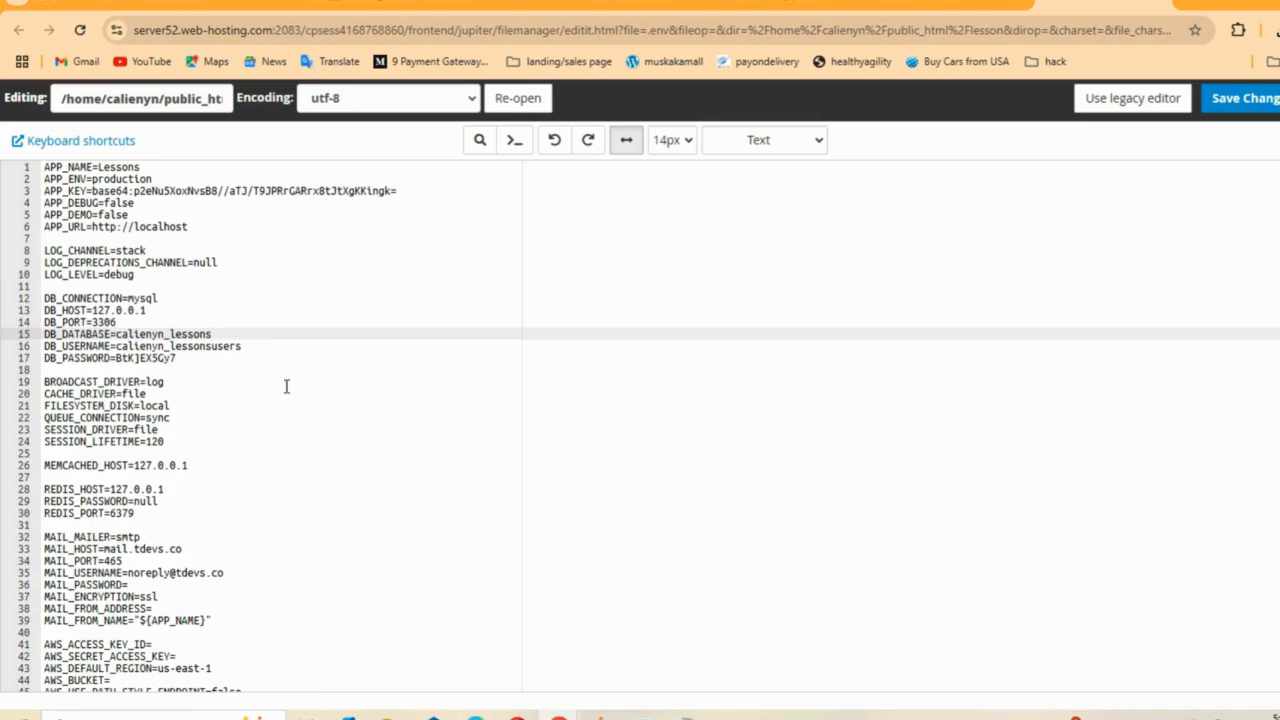
{"action": "left_click", "coordinate": [1232, 100]}
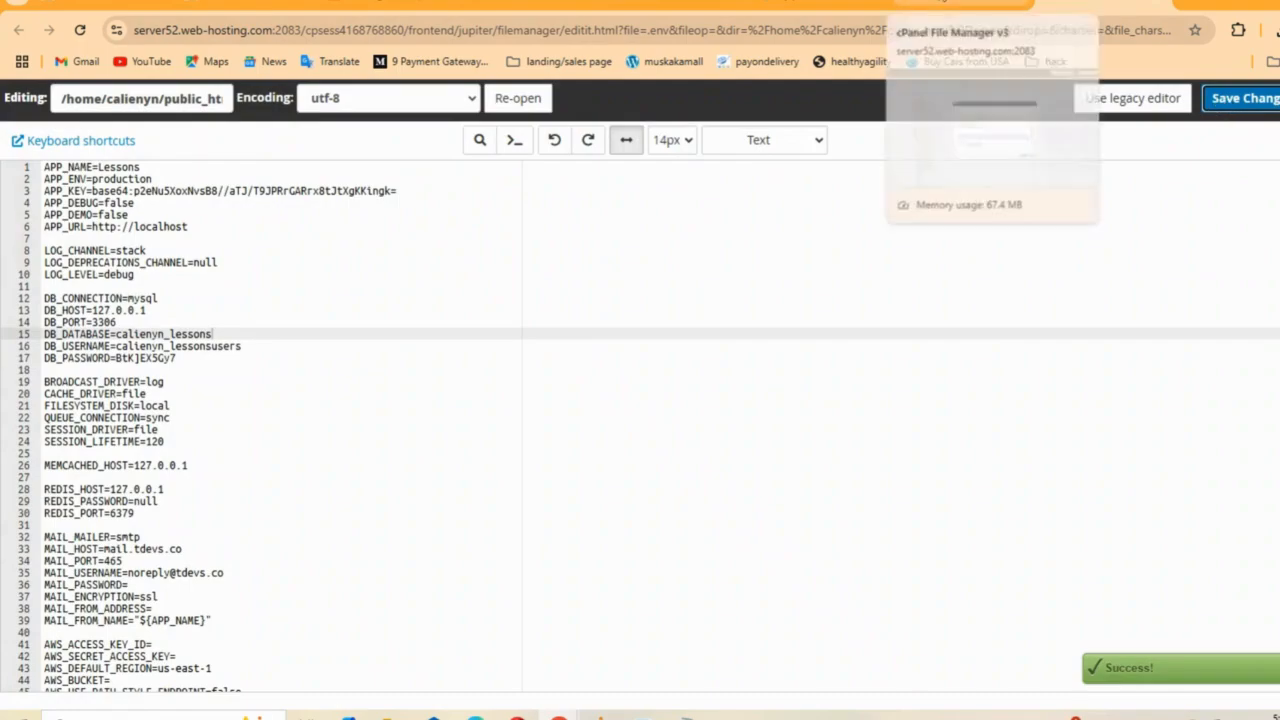
{"action": "left_click", "coordinate": [815, 6]}
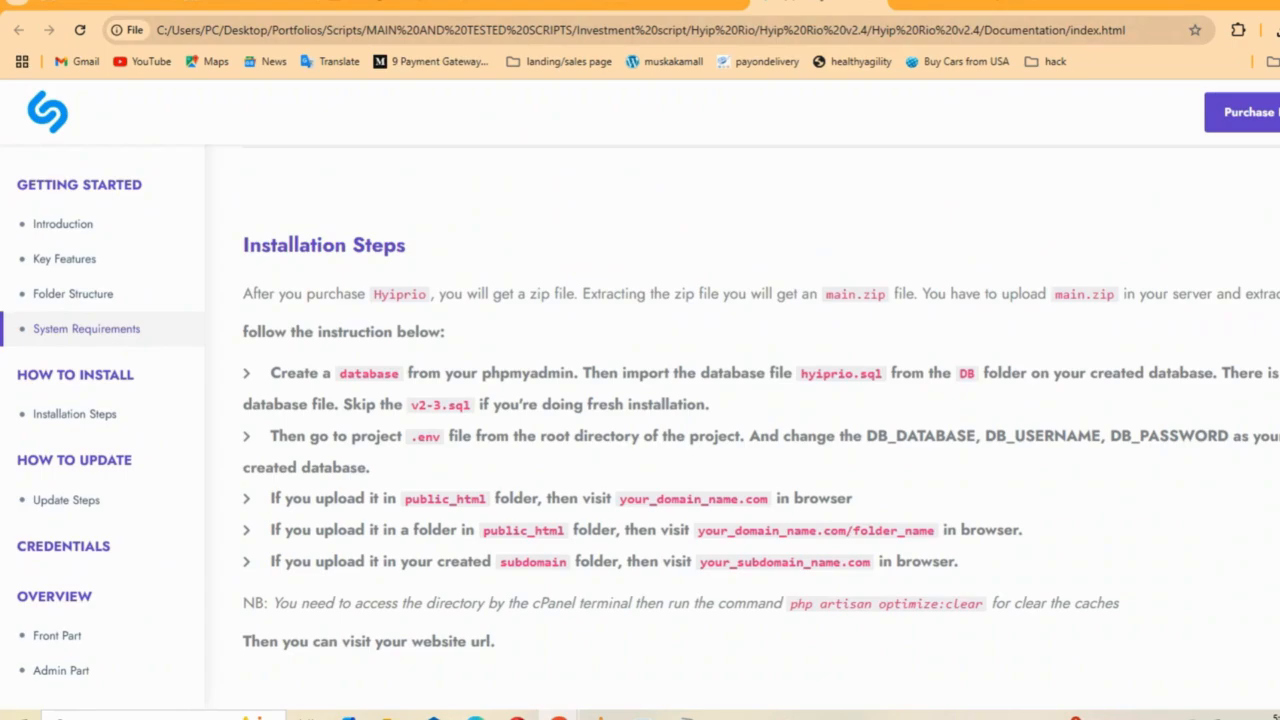
{"action": "left_click", "coordinate": [1198, 4]}
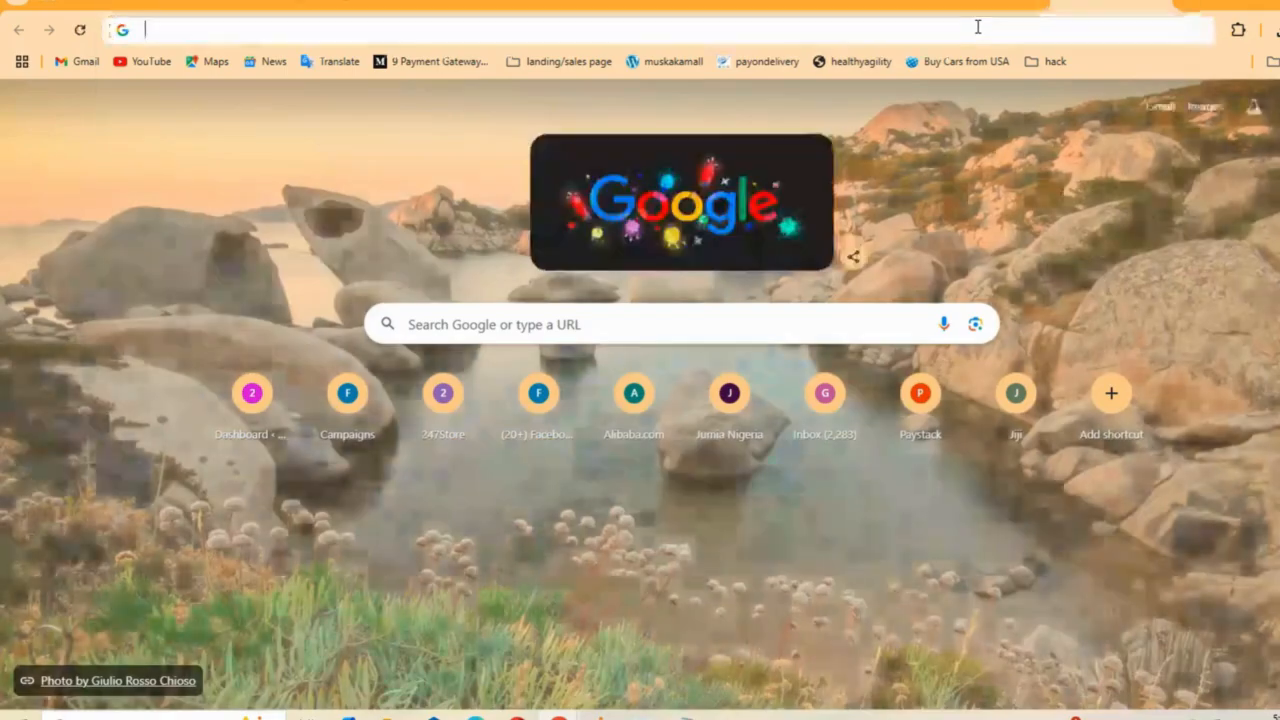
{"action": "left_click", "coordinate": [978, 27]}
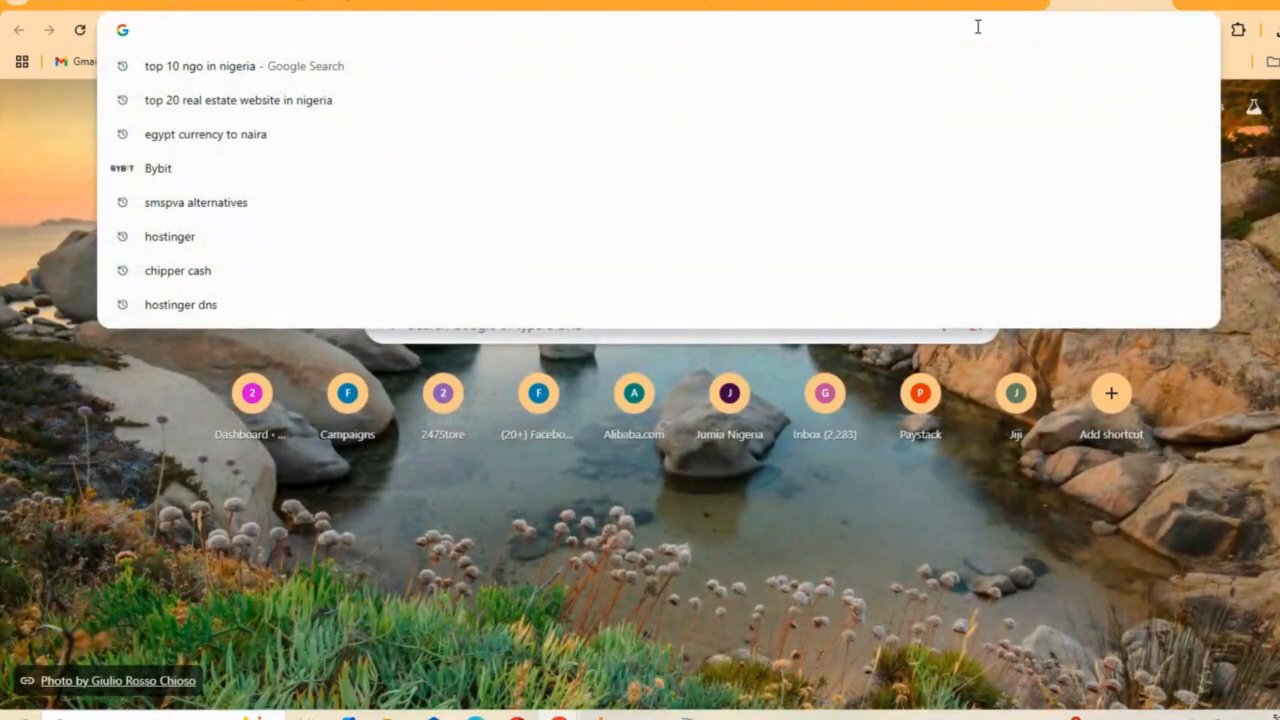
{"action": "type", "text": "www.alco"}
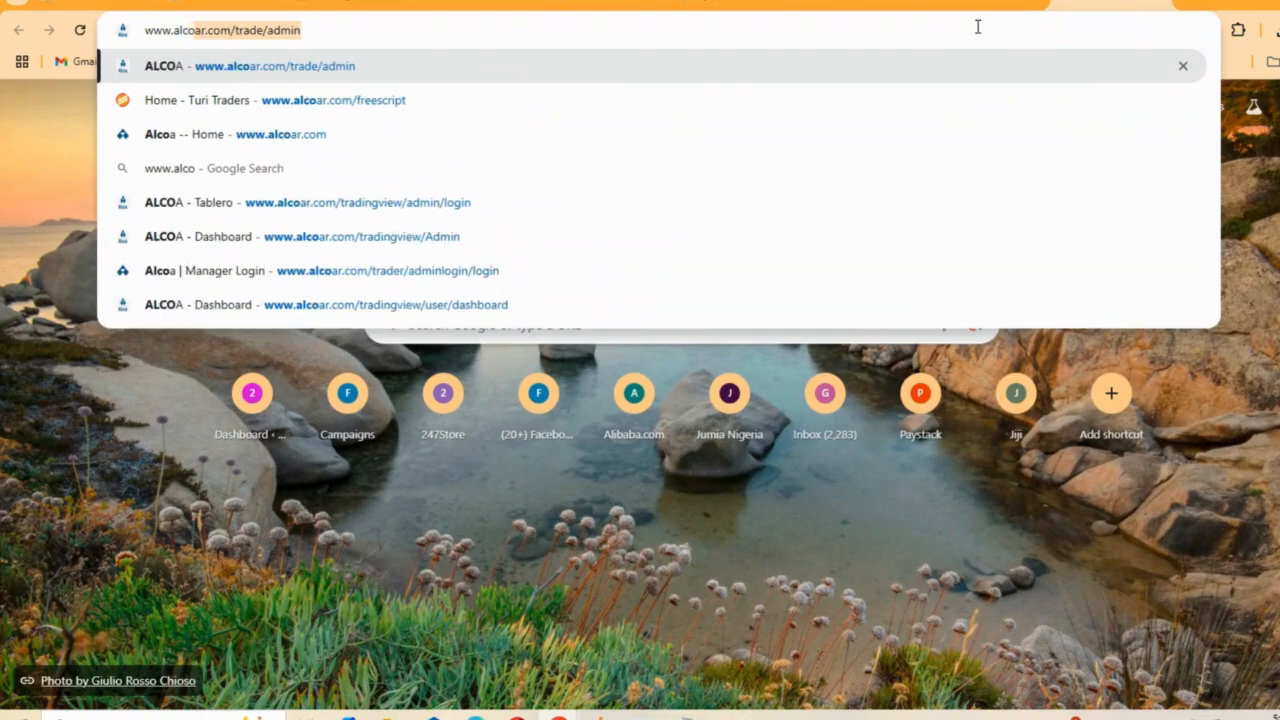
{"action": "key", "text": "Right"}
{"action": "key", "text": "BackSpace"}
{"action": "key", "text": "BackSpace"}
{"action": "key", "text": "BackSpace"}
{"action": "key", "text": "BackSpace"}
{"action": "key", "text": "BackSpace"}
{"action": "key", "text": "BackSpace"}
{"action": "key", "text": "BackSpace"}
{"action": "key", "text": "BackSpace"}
{"action": "key", "text": "BackSpace"}
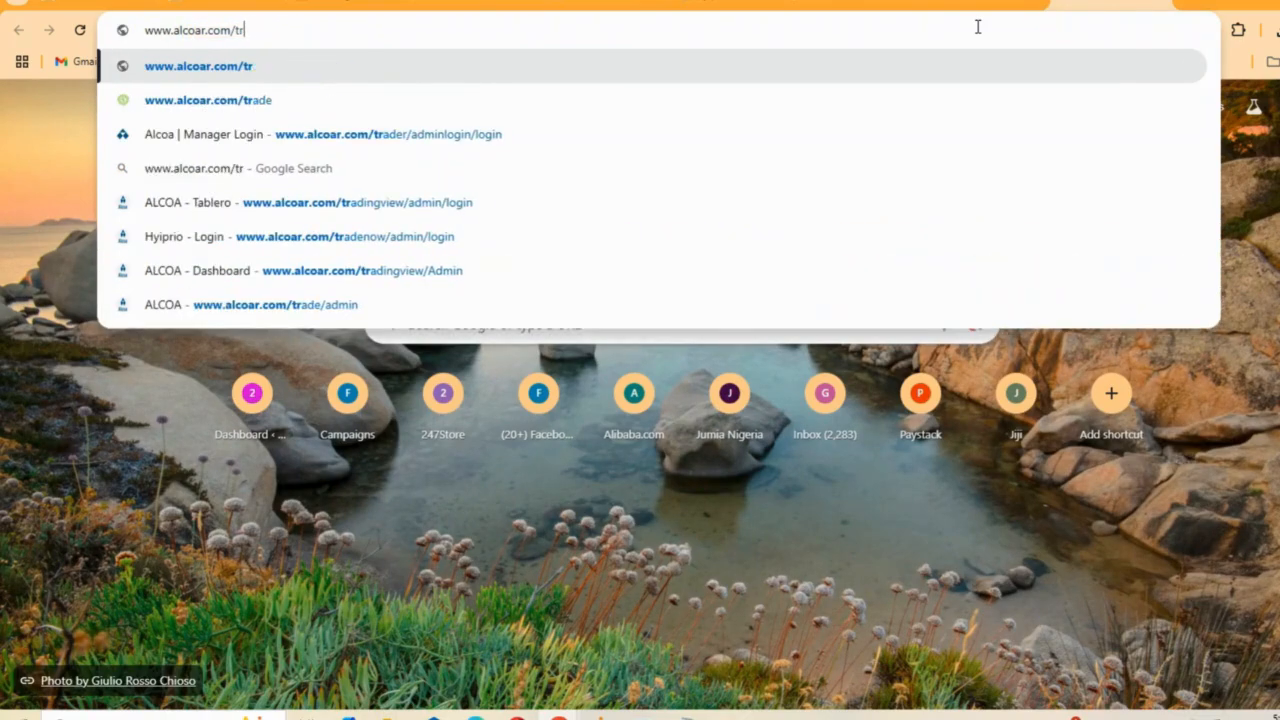
{"action": "key", "text": "BackSpace"}
{"action": "key", "text": "BackSpace"}
{"action": "type", "text": "lesson"}
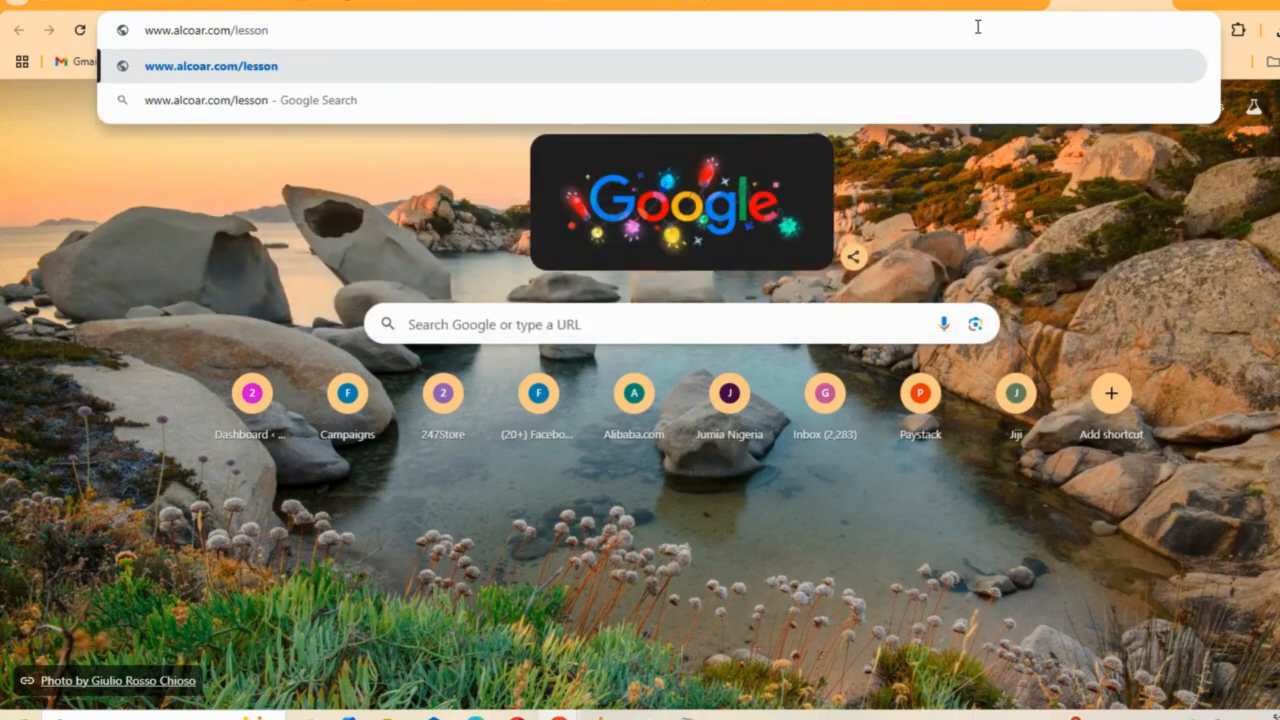
{"action": "key", "text": "Return"}
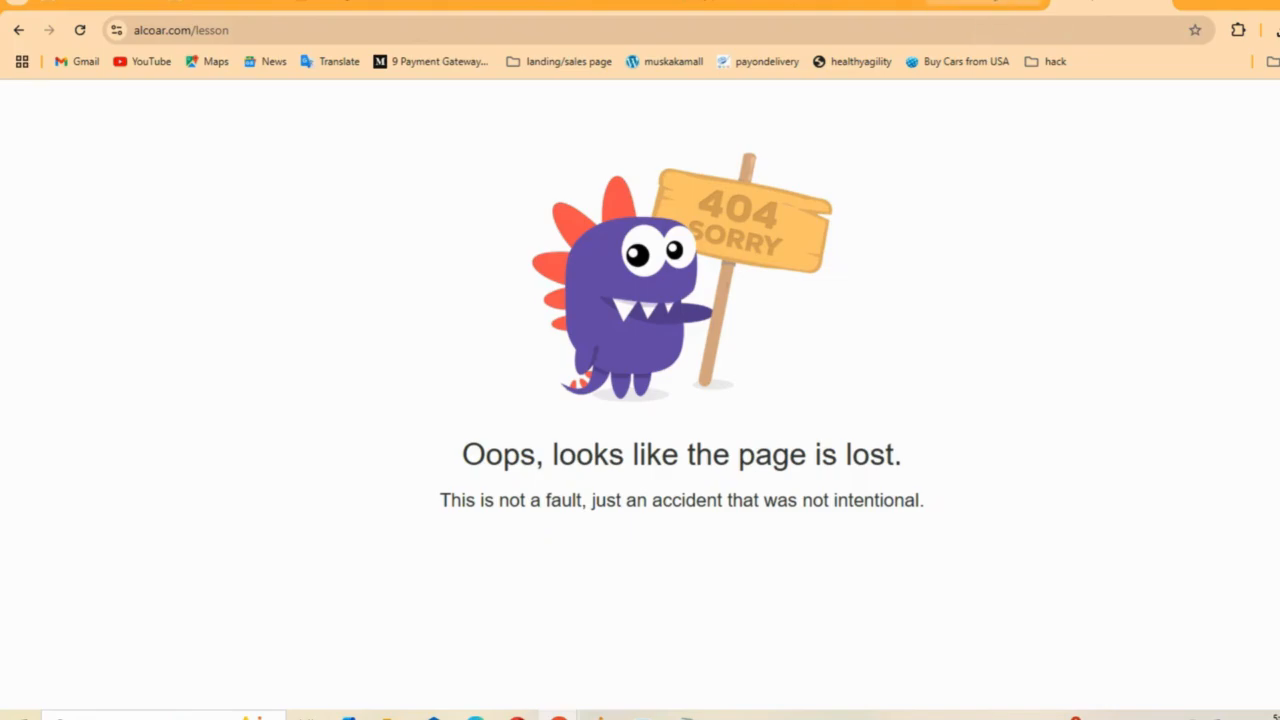
{"action": "mouse_move", "coordinate": [985, 4]}
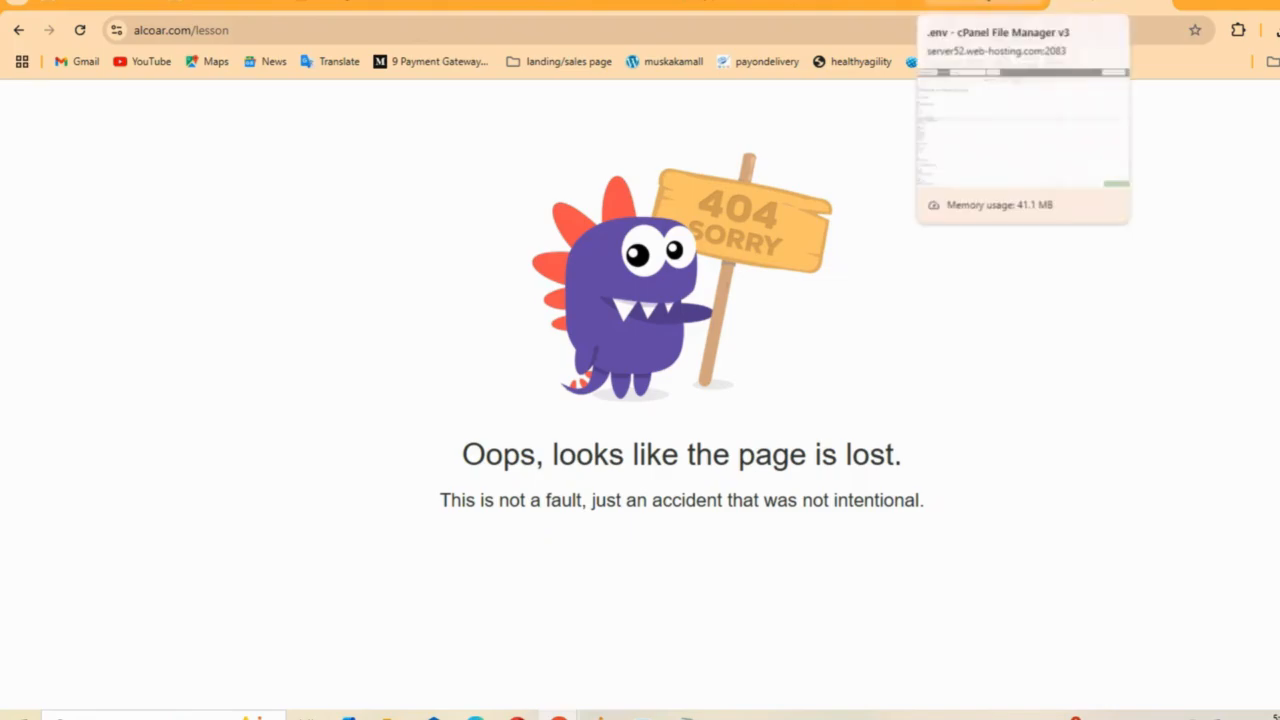
{"action": "left_click", "coordinate": [812, 30]}
{"action": "key", "text": "BackSpace"}
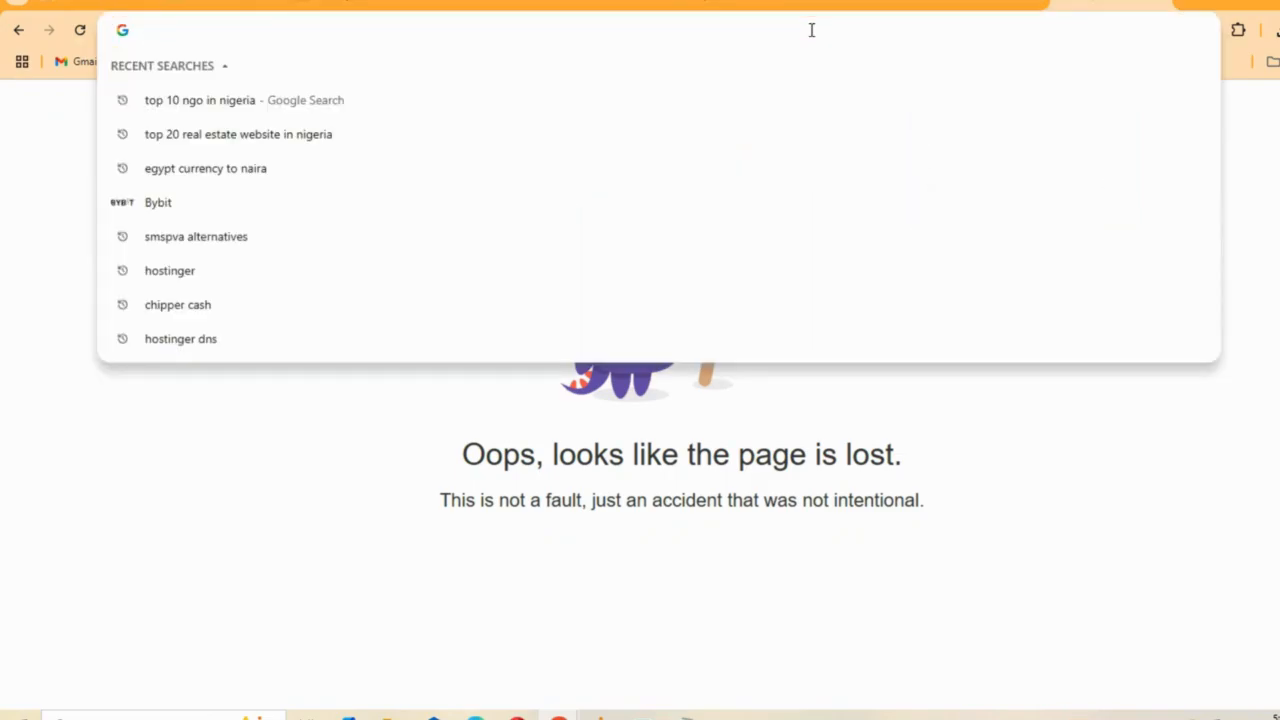
{"action": "type", "text": "www."}
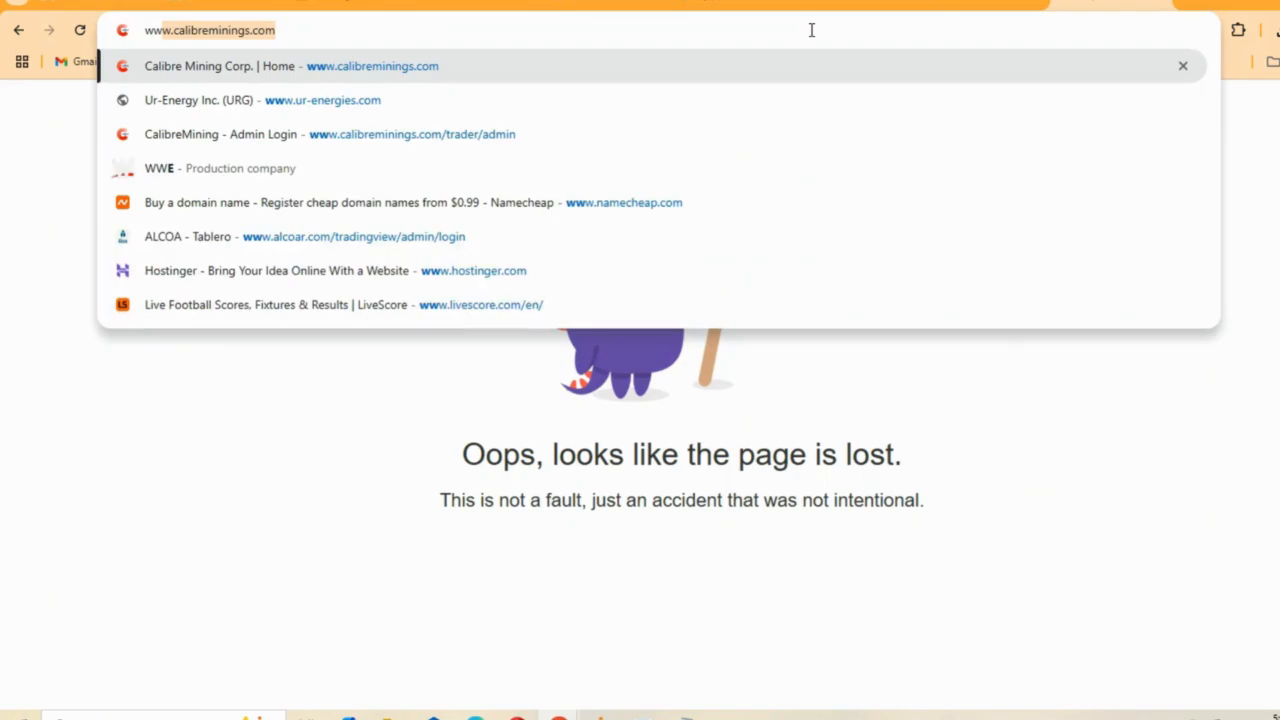
{"action": "key", "text": "Right"}
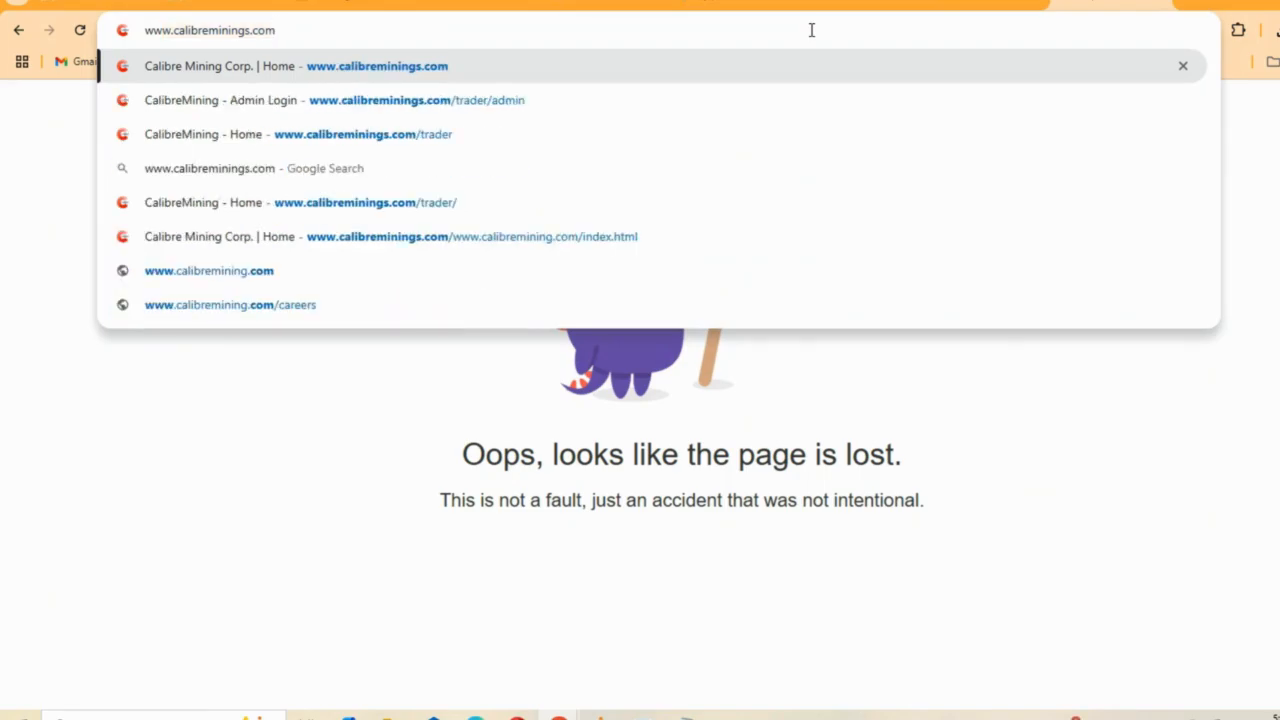
{"action": "type", "text": "/"}
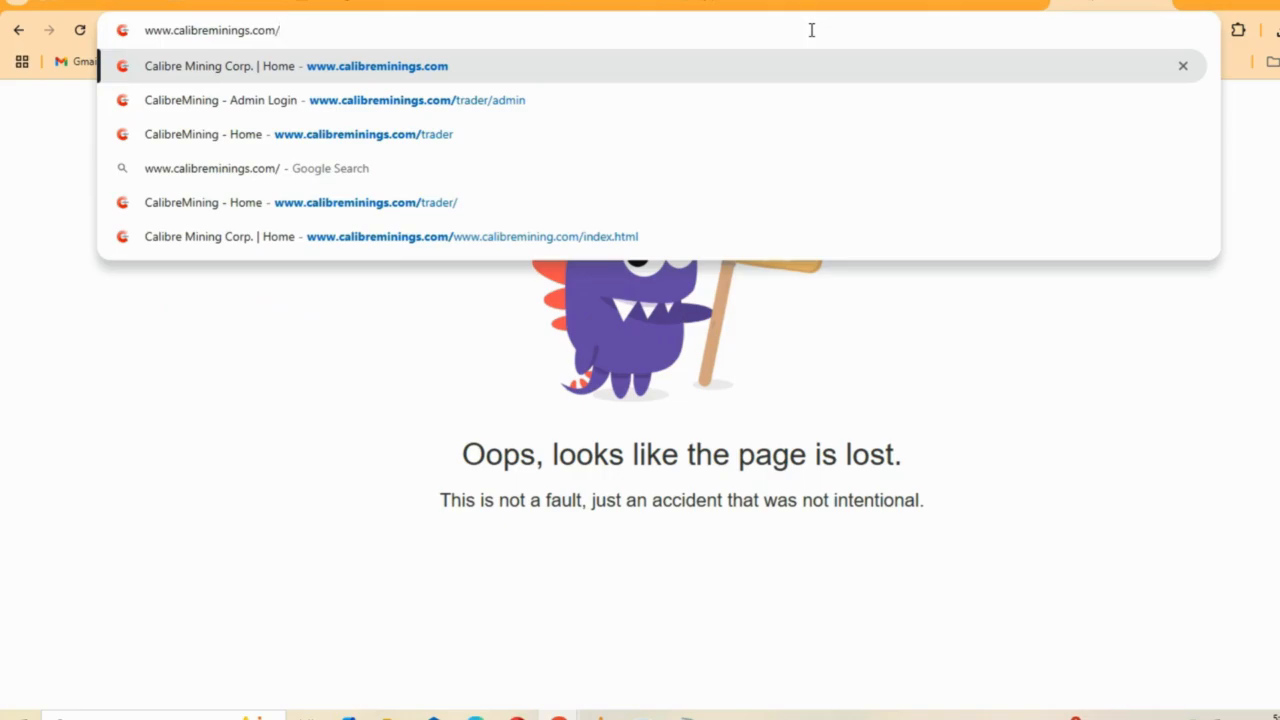
{"action": "type", "text": "lesson"}
{"action": "key", "text": "Return"}
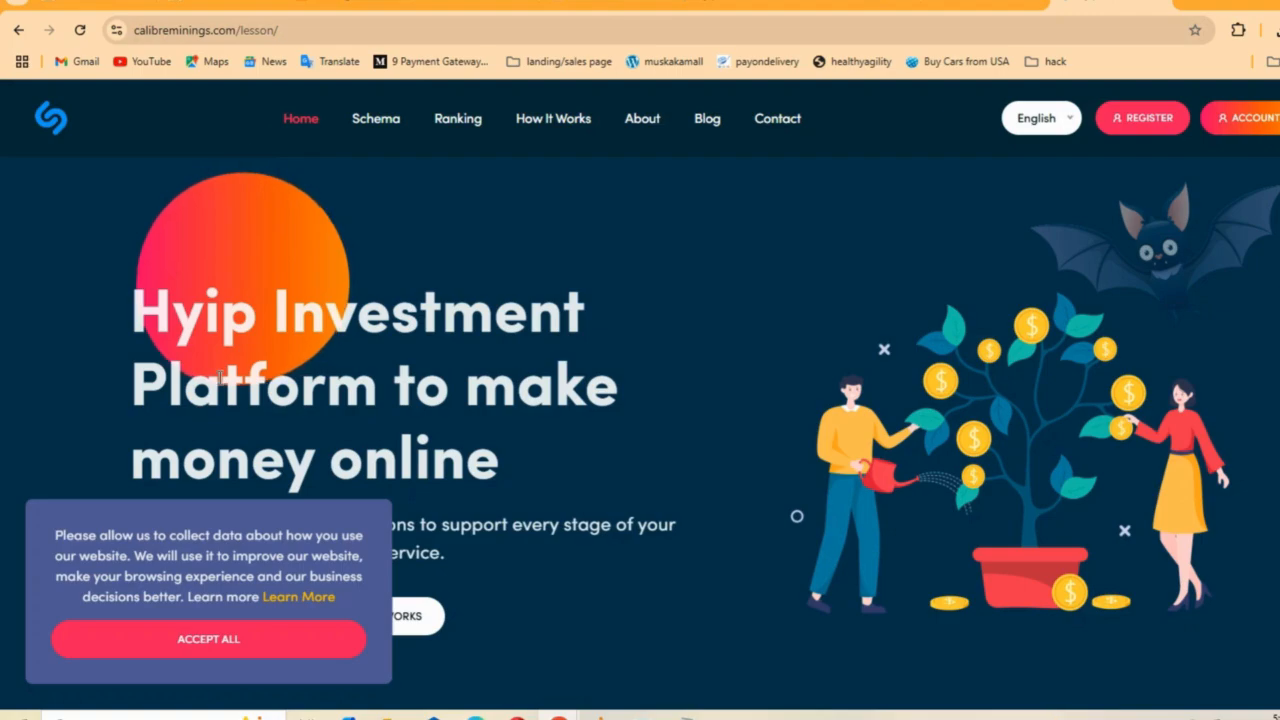
{"action": "left_click", "coordinate": [196, 643]}
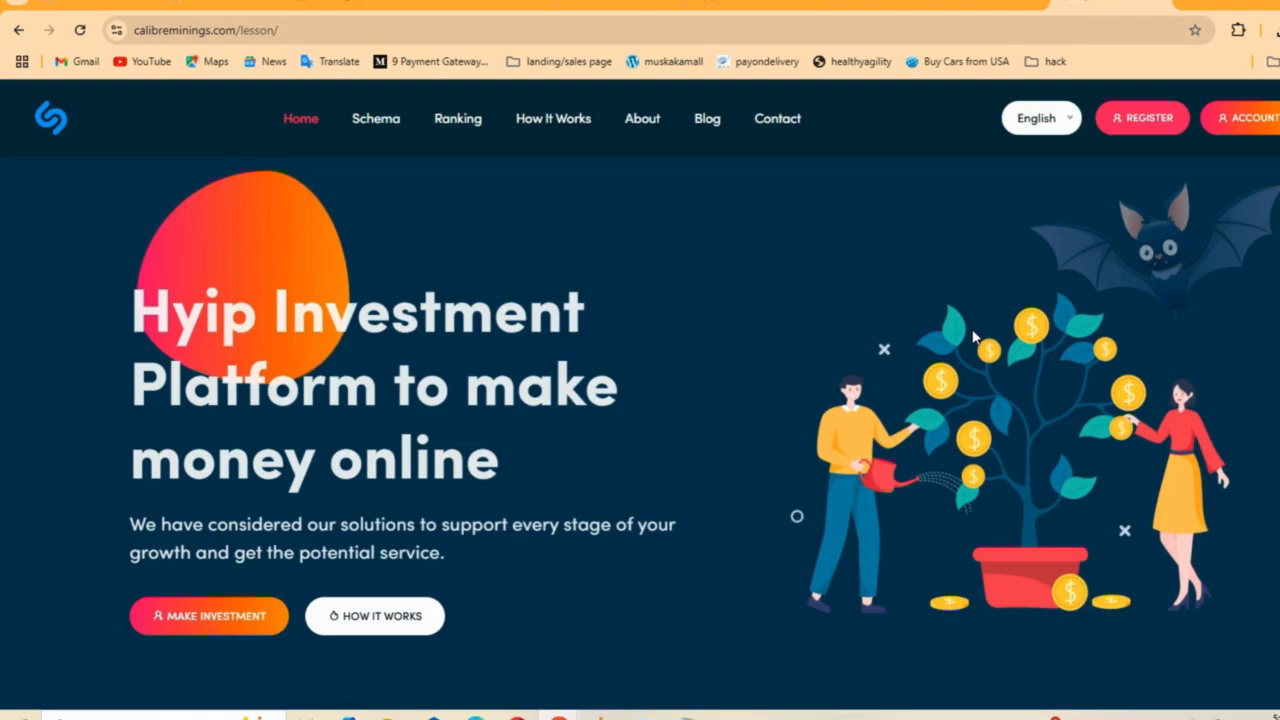
Examine the sections of the installed Hyiprio home page from the hero banner to the footer and back
{"action": "scroll", "coordinate": [973, 337], "scroll_direction": "down", "scroll_amount": 3}
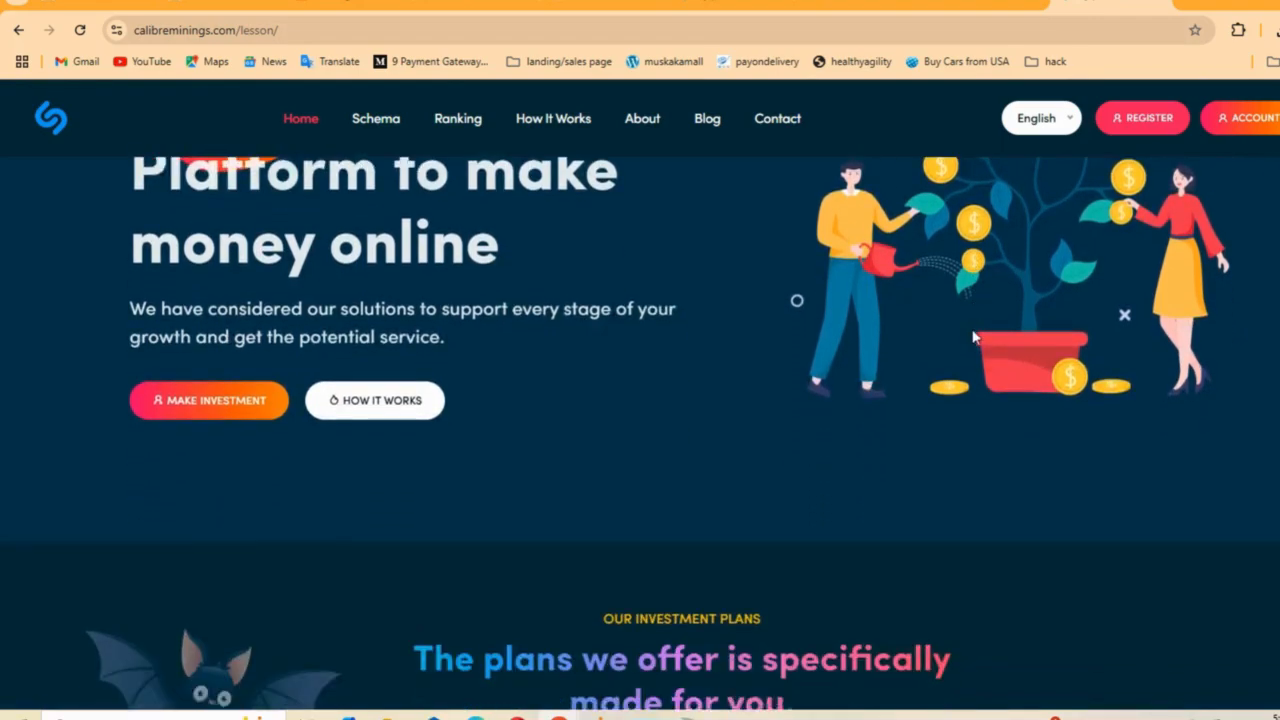
{"action": "scroll", "coordinate": [973, 337], "scroll_direction": "down", "scroll_amount": 8}
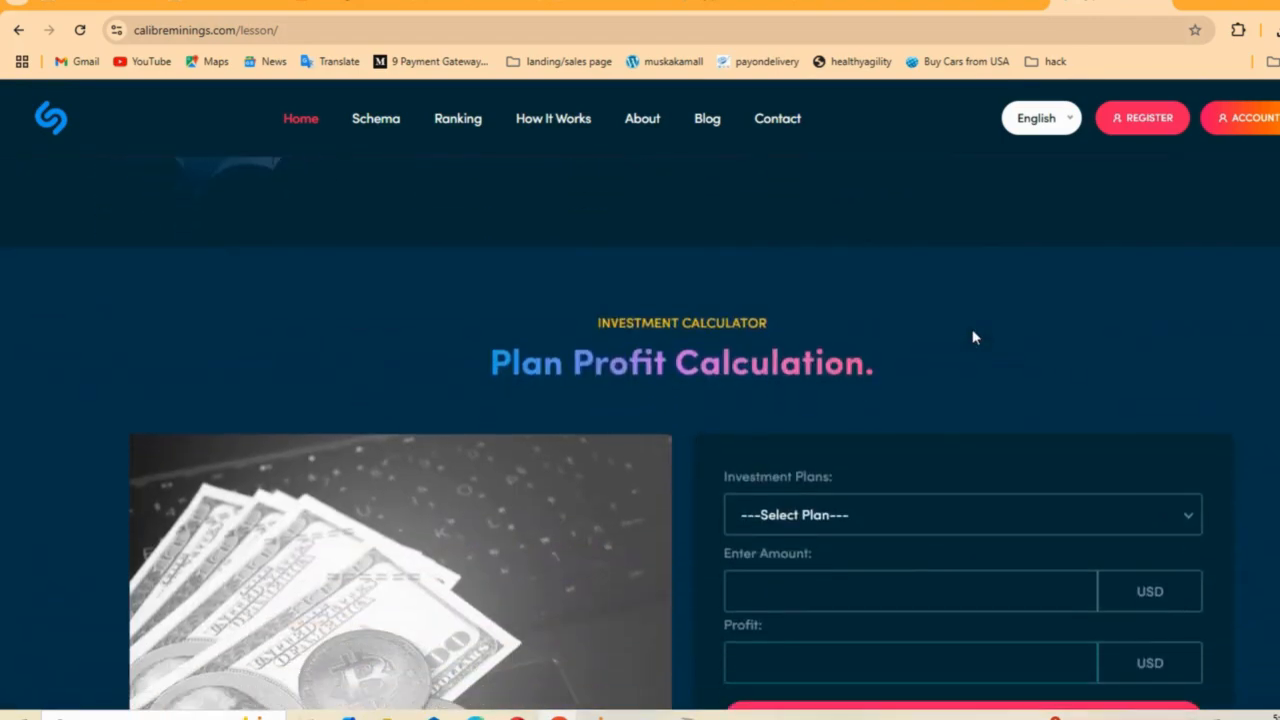
{"action": "scroll", "coordinate": [973, 337], "scroll_direction": "down", "scroll_amount": 10}
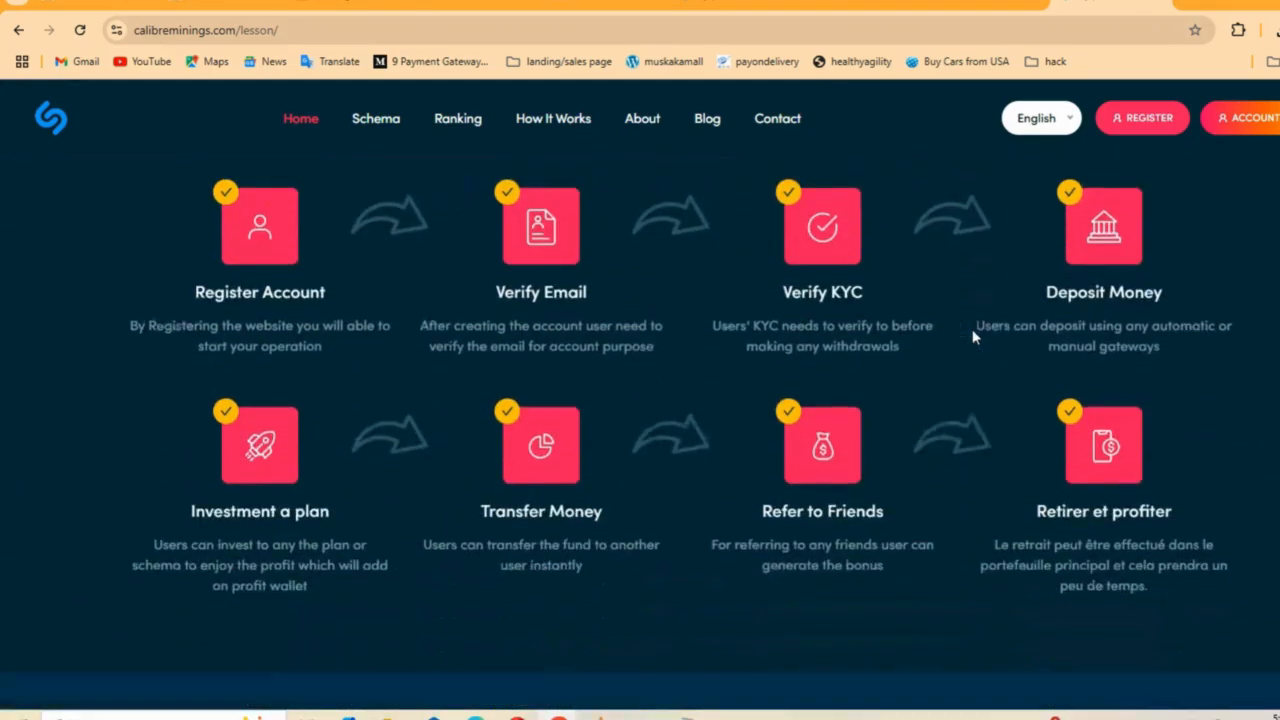
{"action": "scroll", "coordinate": [973, 337], "scroll_direction": "down", "scroll_amount": 10}
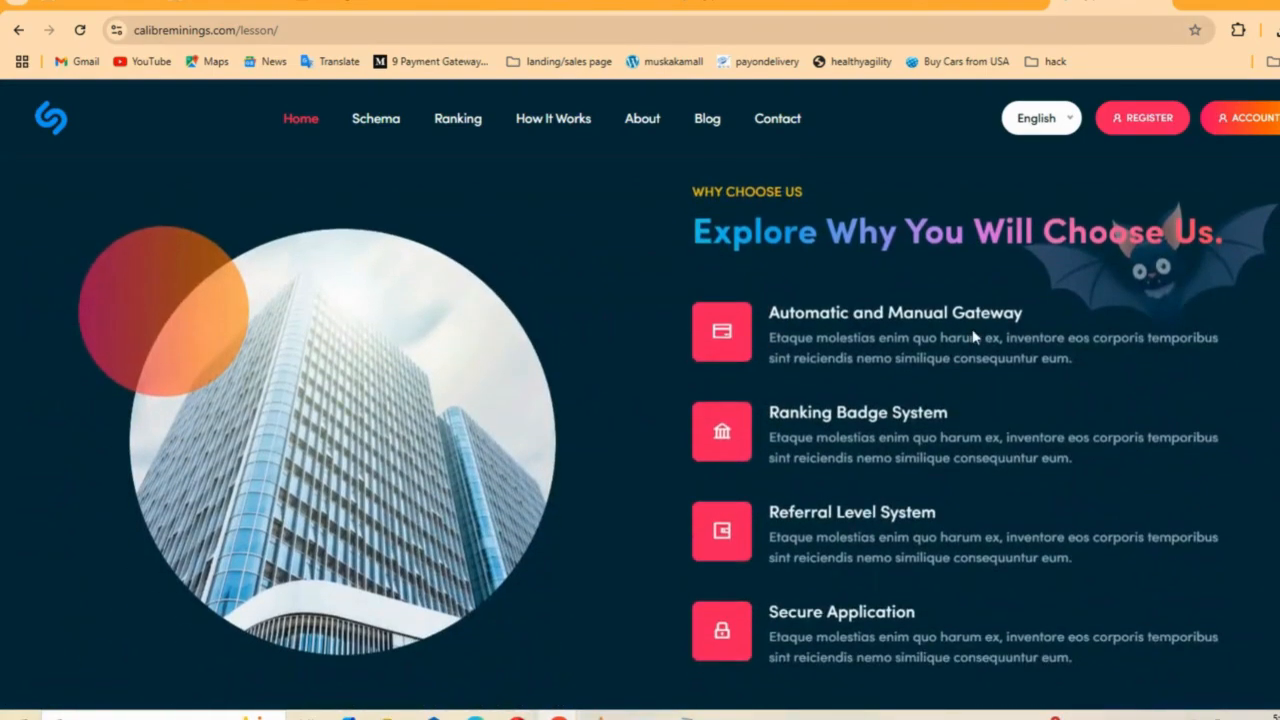
{"action": "scroll", "coordinate": [973, 337], "scroll_direction": "down", "scroll_amount": 10}
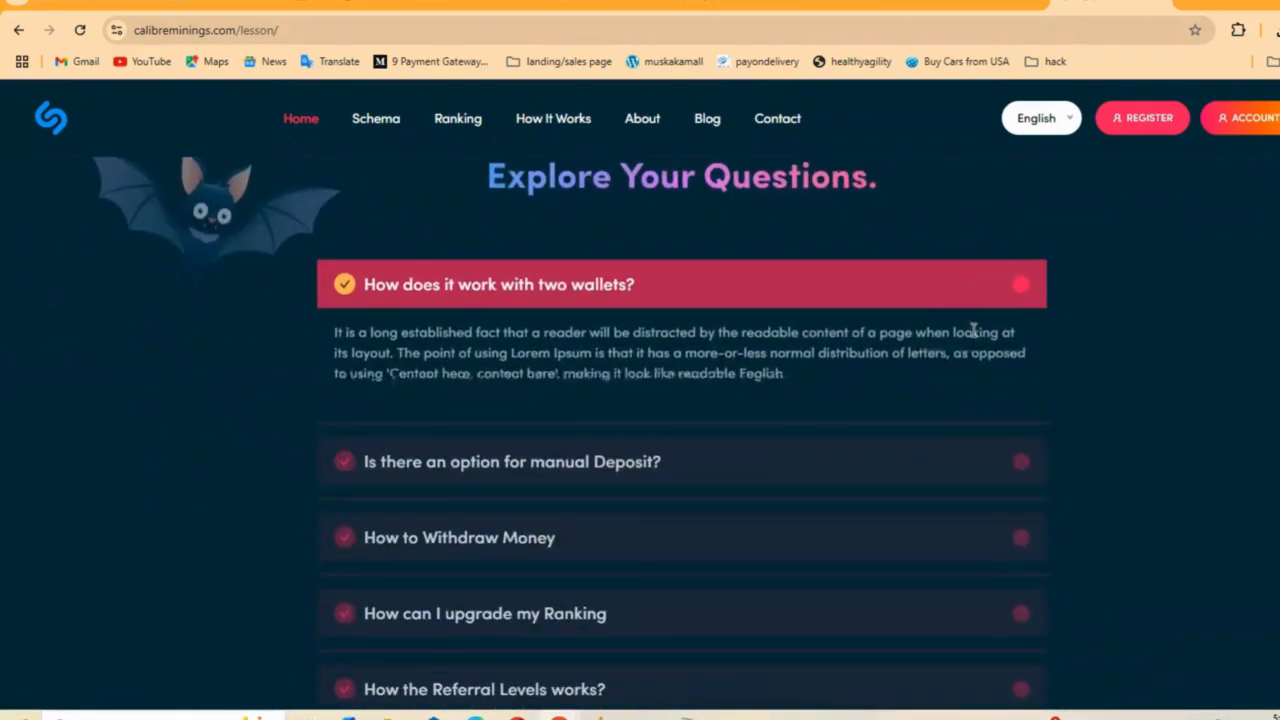
{"action": "scroll", "coordinate": [975, 338], "scroll_direction": "down", "scroll_amount": 10}
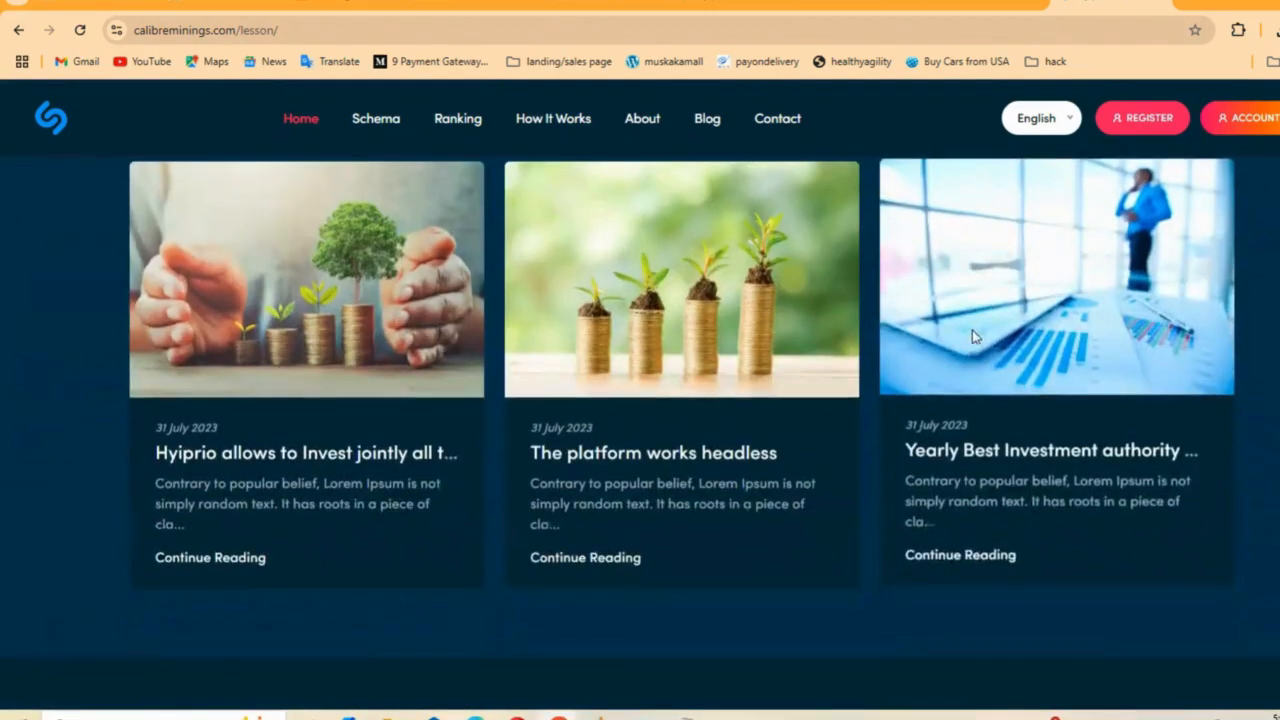
{"action": "scroll", "coordinate": [973, 337], "scroll_direction": "down", "scroll_amount": 10}
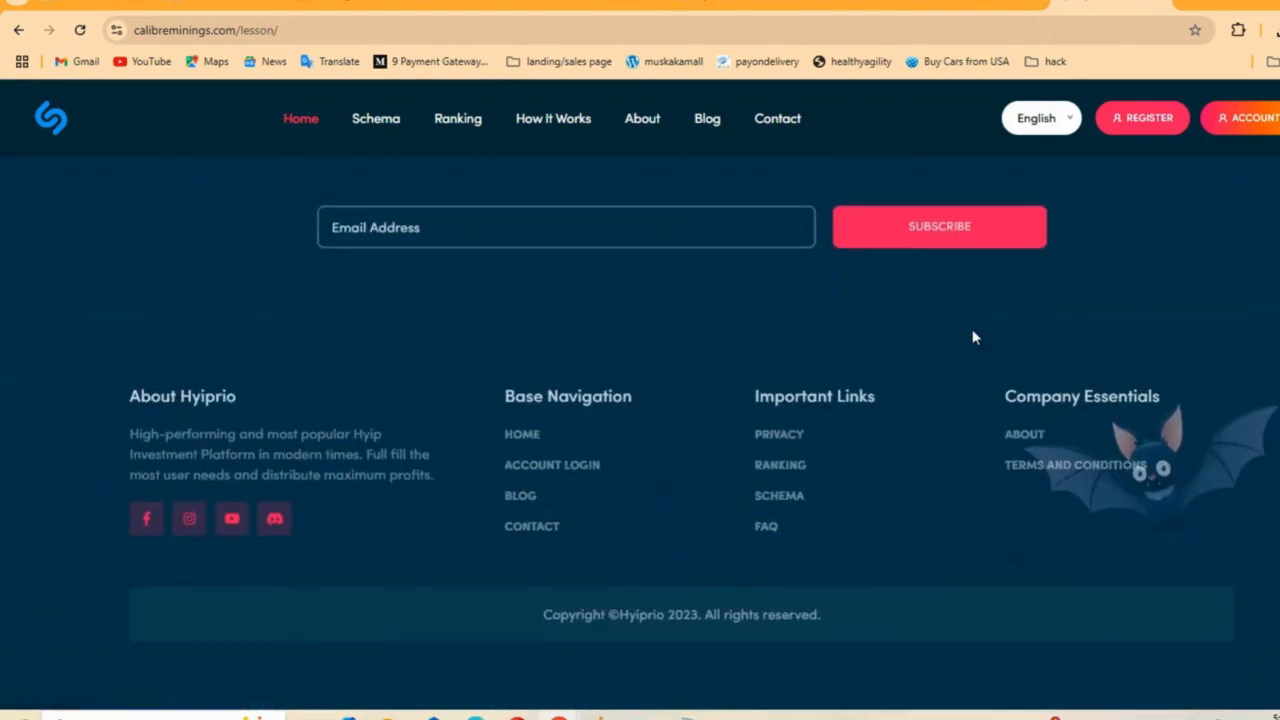
{"action": "scroll", "coordinate": [973, 337], "scroll_direction": "up", "scroll_amount": 10}
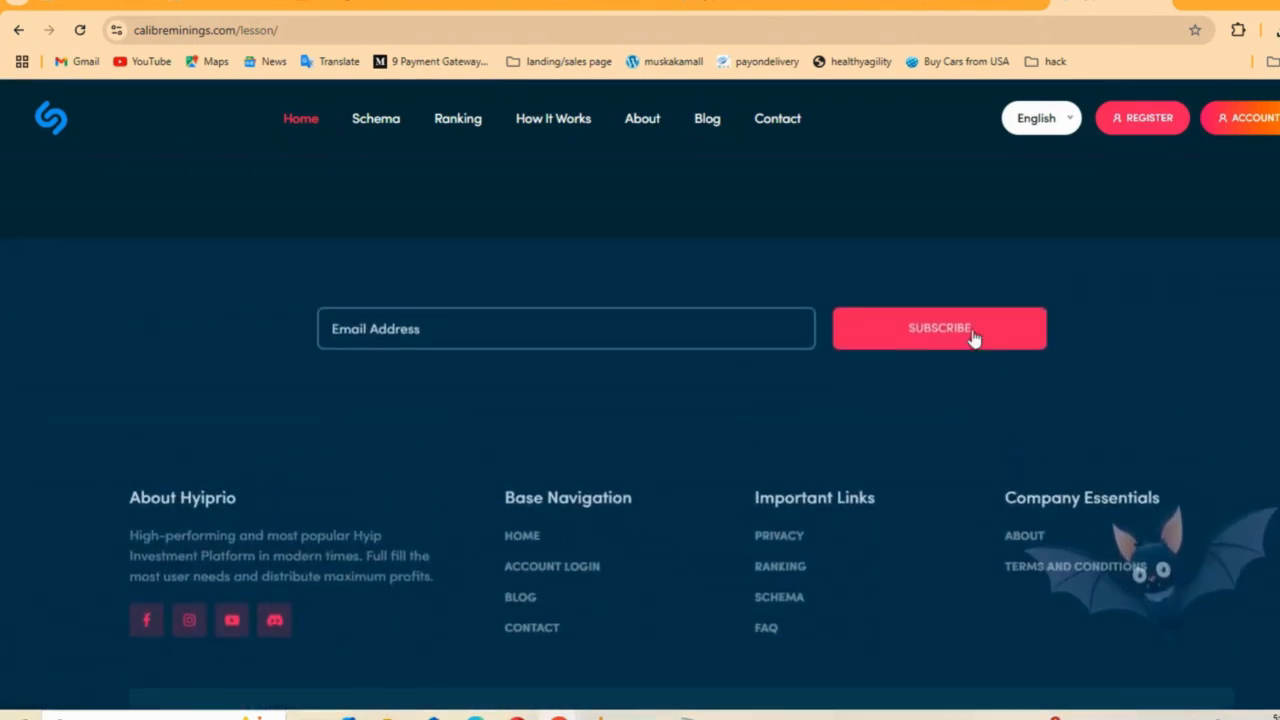
{"action": "scroll", "coordinate": [975, 338], "scroll_direction": "up", "scroll_amount": 15}
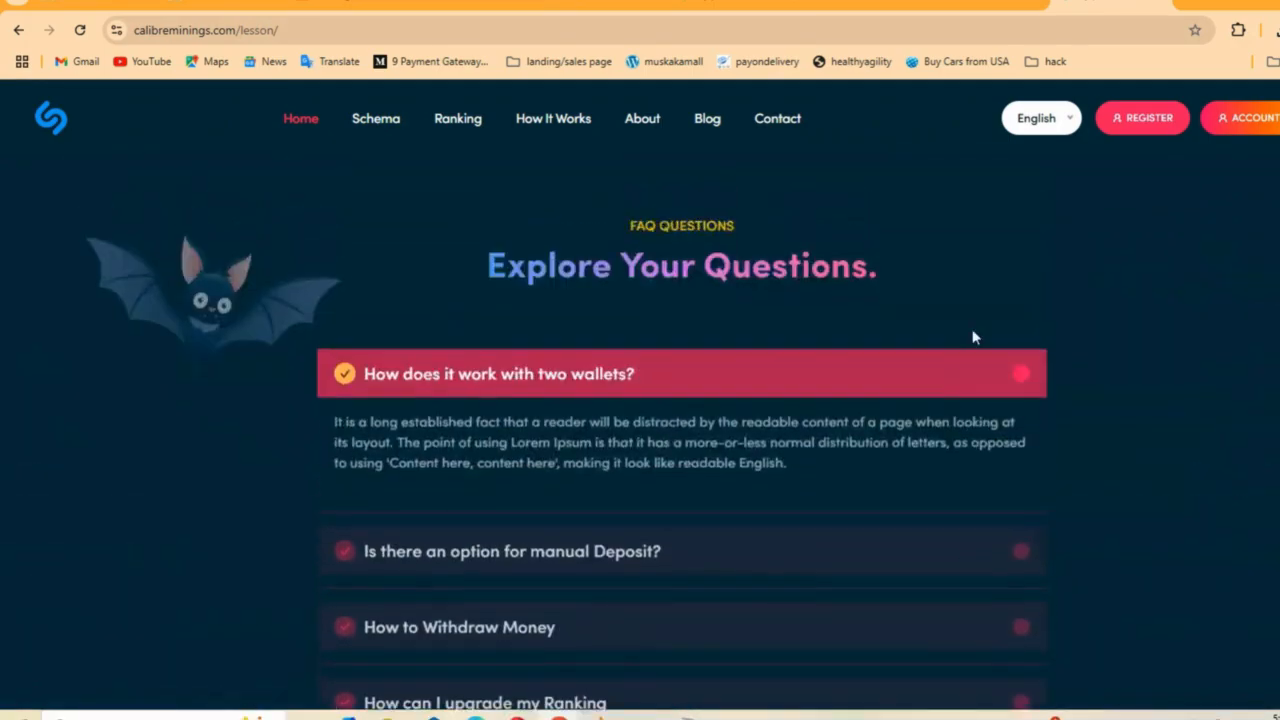
{"action": "scroll", "coordinate": [975, 337], "scroll_direction": "up", "scroll_amount": 15}
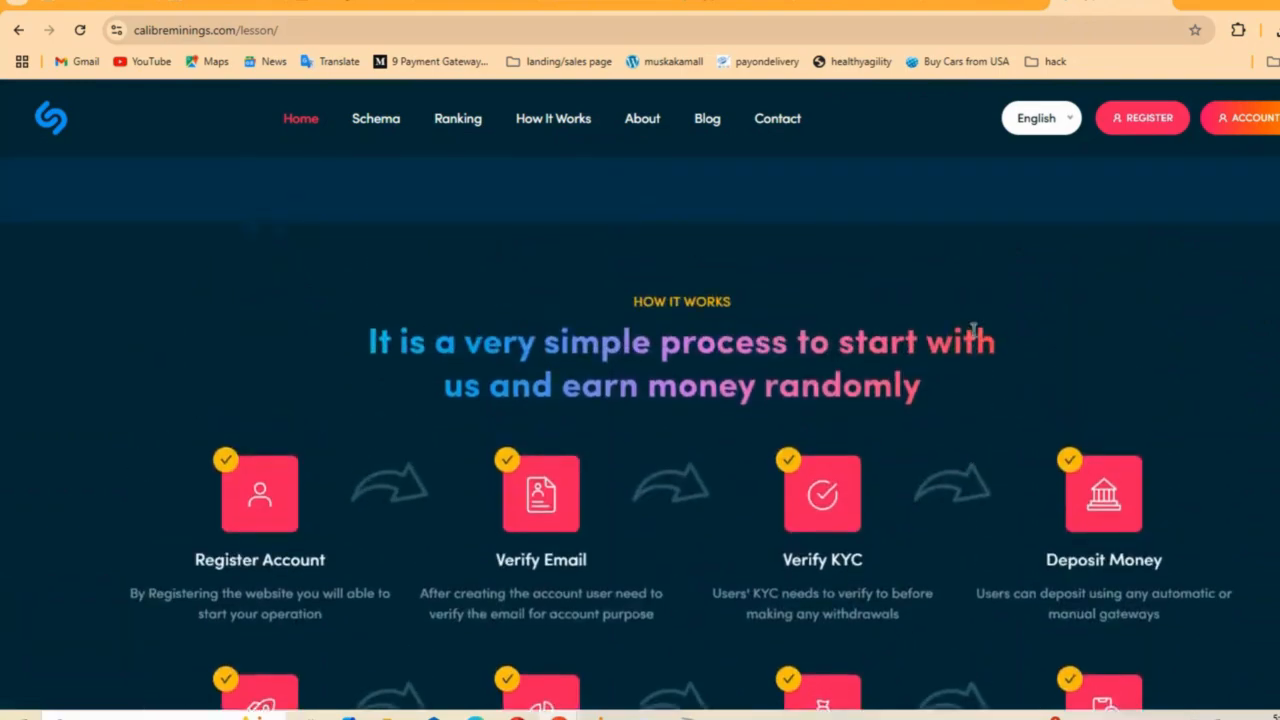
{"action": "scroll", "coordinate": [972, 337], "scroll_direction": "up", "scroll_amount": 4}
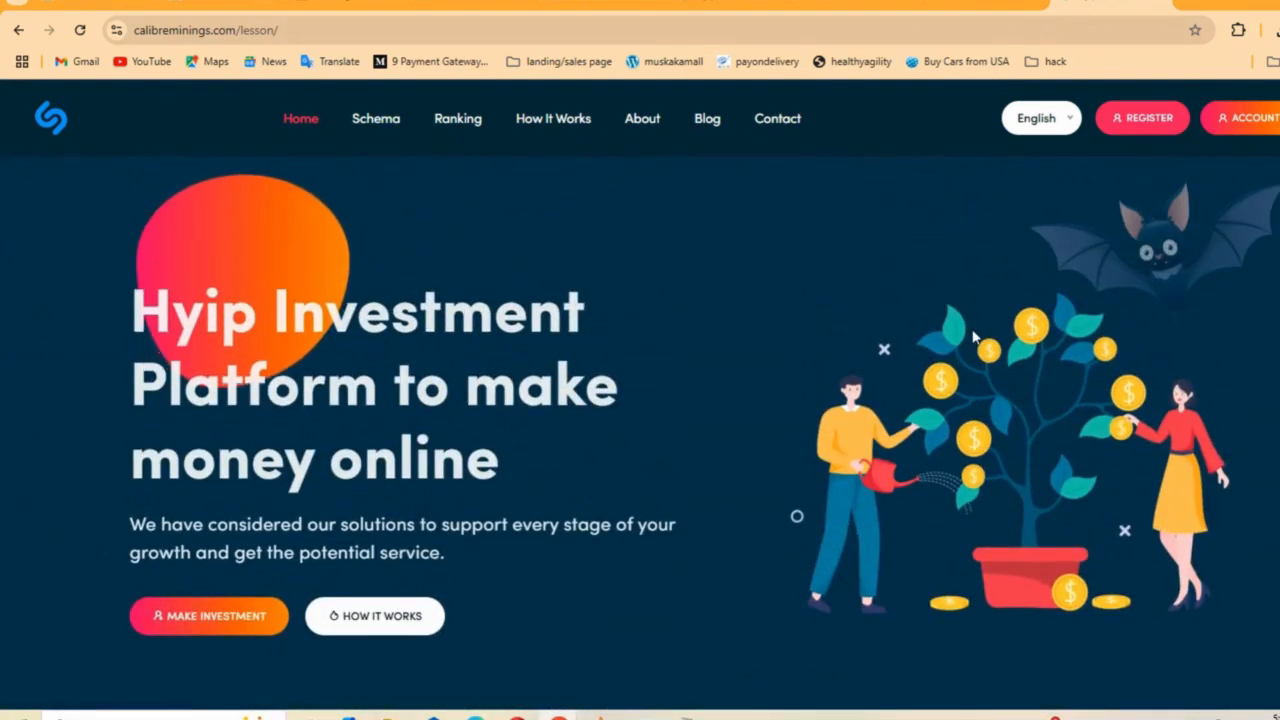
Close the .env file editor and return to the calibreminings.com/lesson home page
{"action": "left_click", "coordinate": [965, 3]}
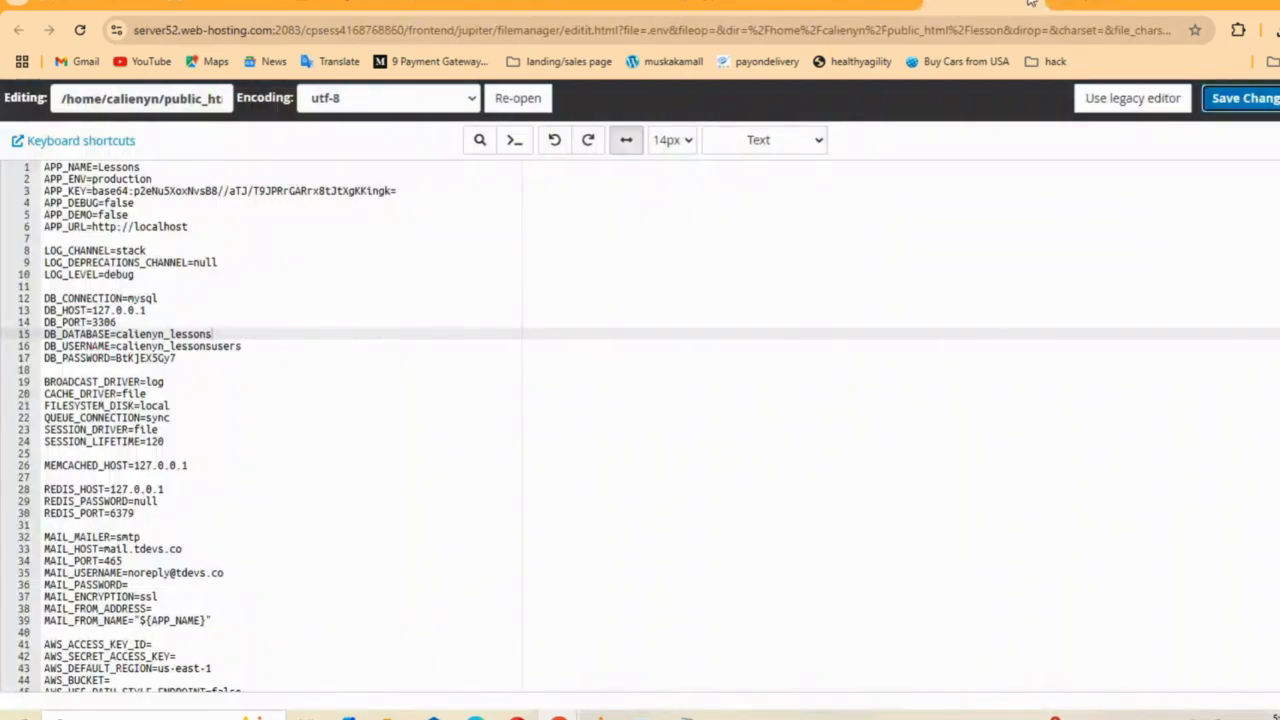
{"action": "left_click", "coordinate": [1058, 2]}
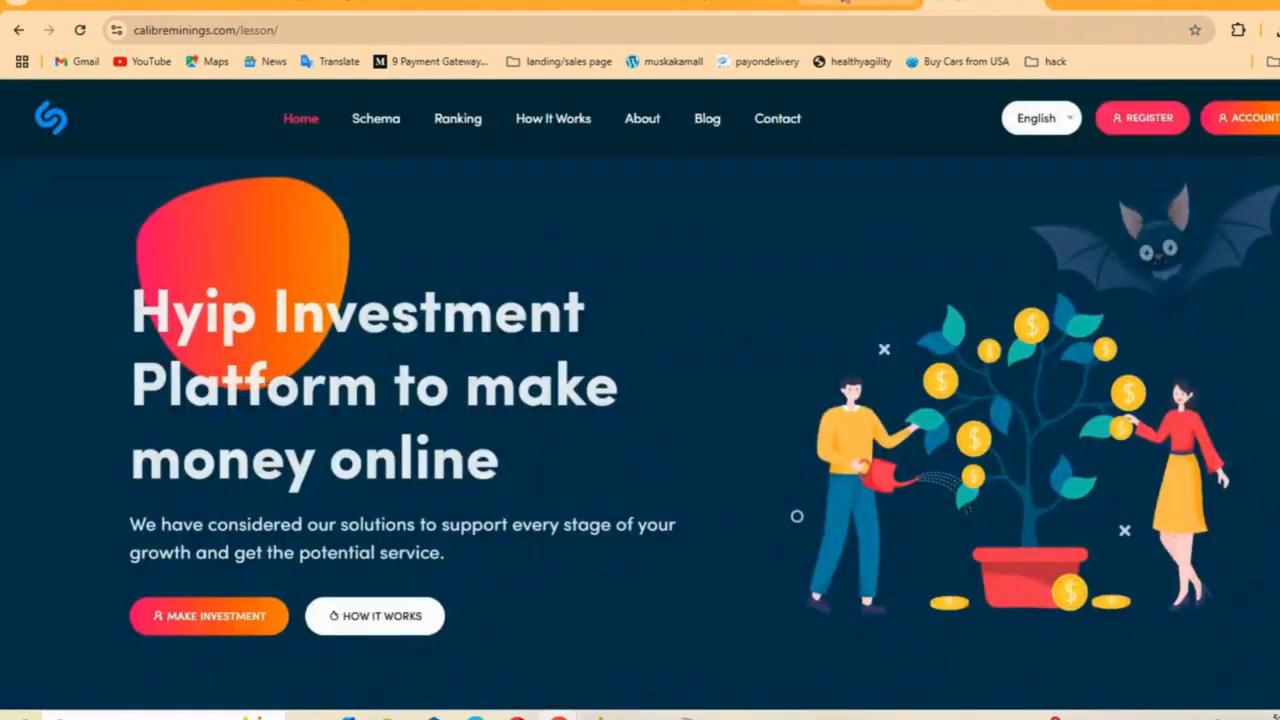
{"action": "left_click", "coordinate": [846, 2]}
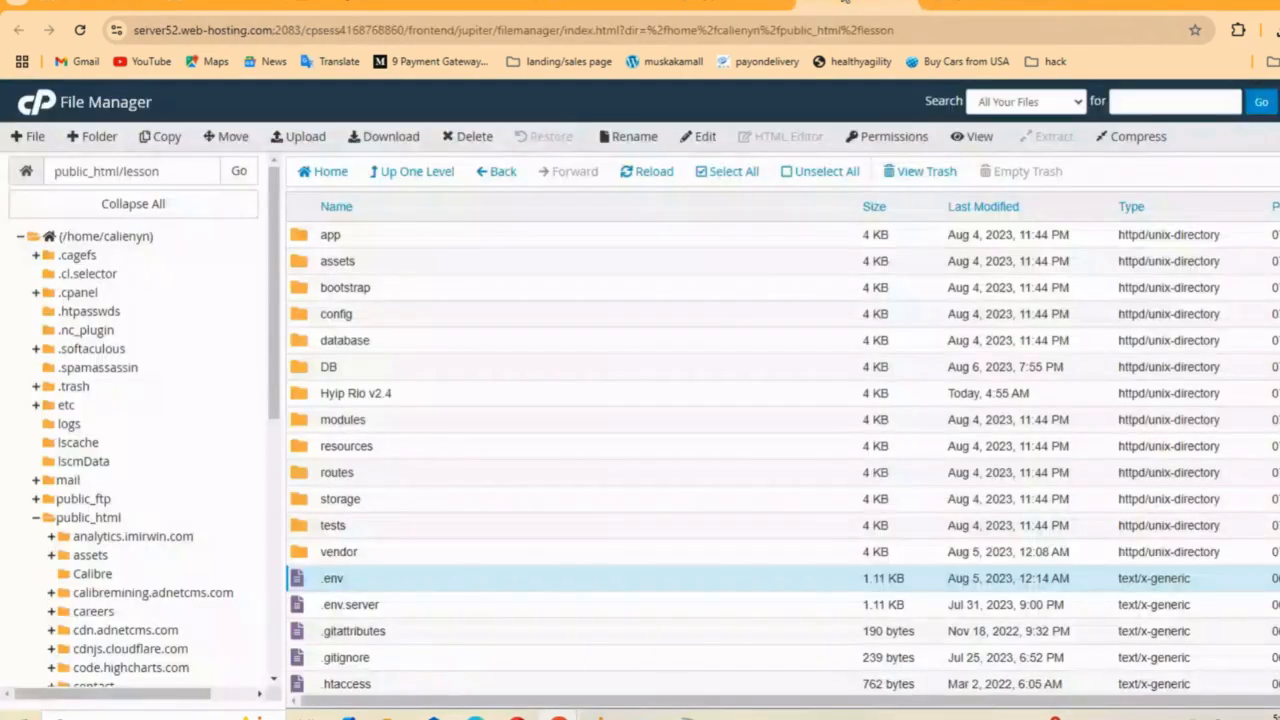
{"action": "left_click", "coordinate": [958, 4]}
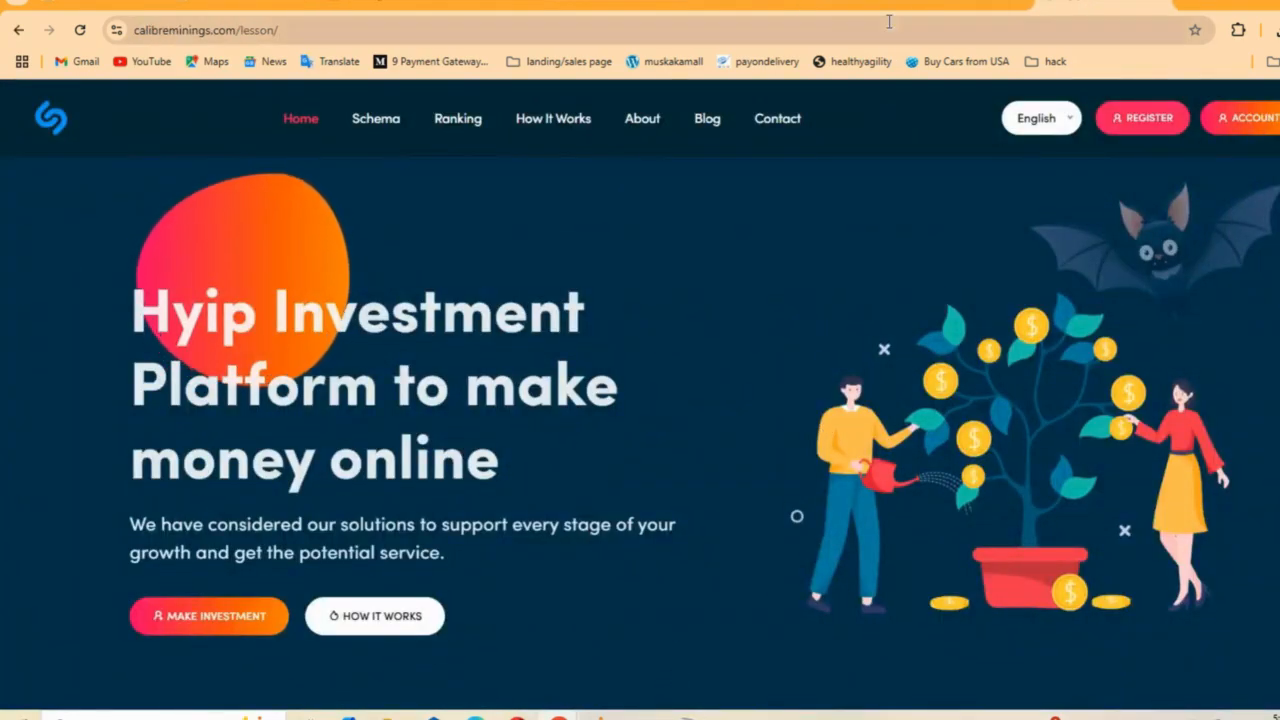
Review the Installation Steps section in the Hyip Rio v2.4 documentation
{"action": "left_click", "coordinate": [826, 6]}
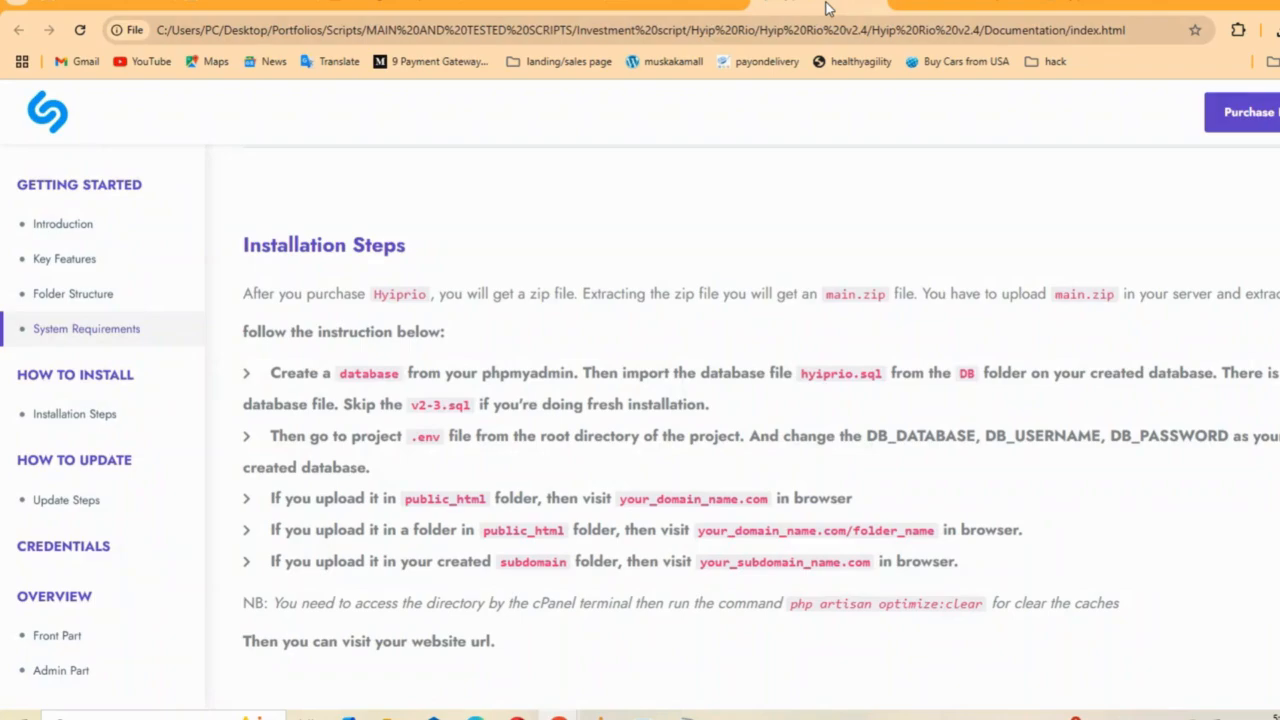
{"action": "key", "text": "Down"}
{"action": "key", "text": "Down"}
{"action": "key", "text": "Down"}
{"action": "key", "text": "Down"}
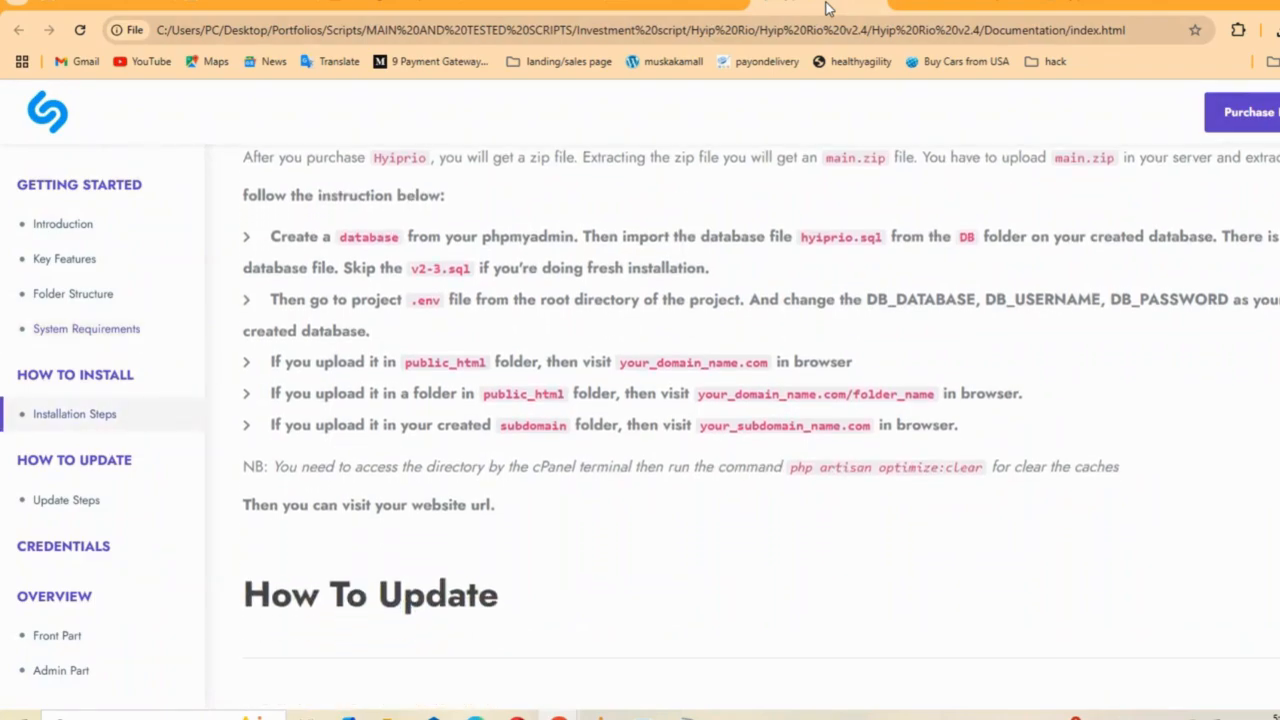
{"action": "key", "text": "Up"}
{"action": "key", "text": "Up"}
{"action": "key", "text": "Up"}
{"action": "key", "text": "Up"}
{"action": "key", "text": "Up"}
{"action": "key", "text": "Up"}
{"action": "key", "text": "Up"}
{"action": "key", "text": "Up"}
{"action": "key", "text": "Up"}
{"action": "key", "text": "Up"}
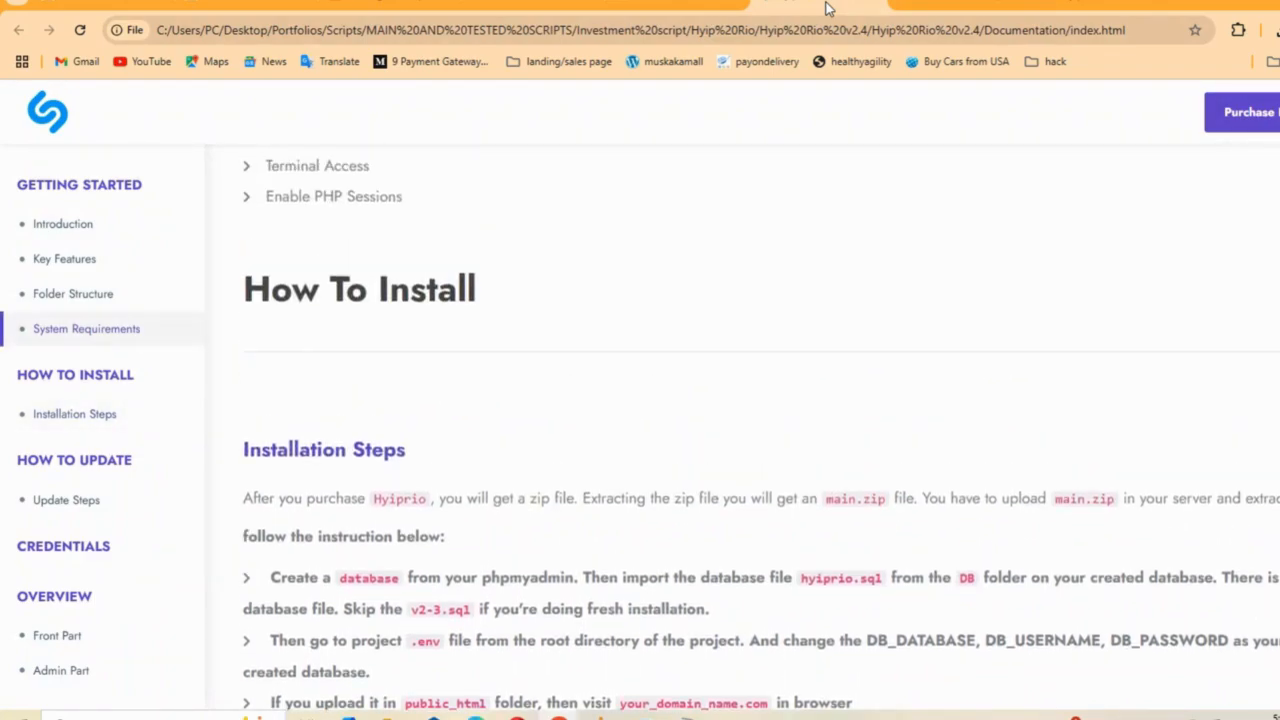